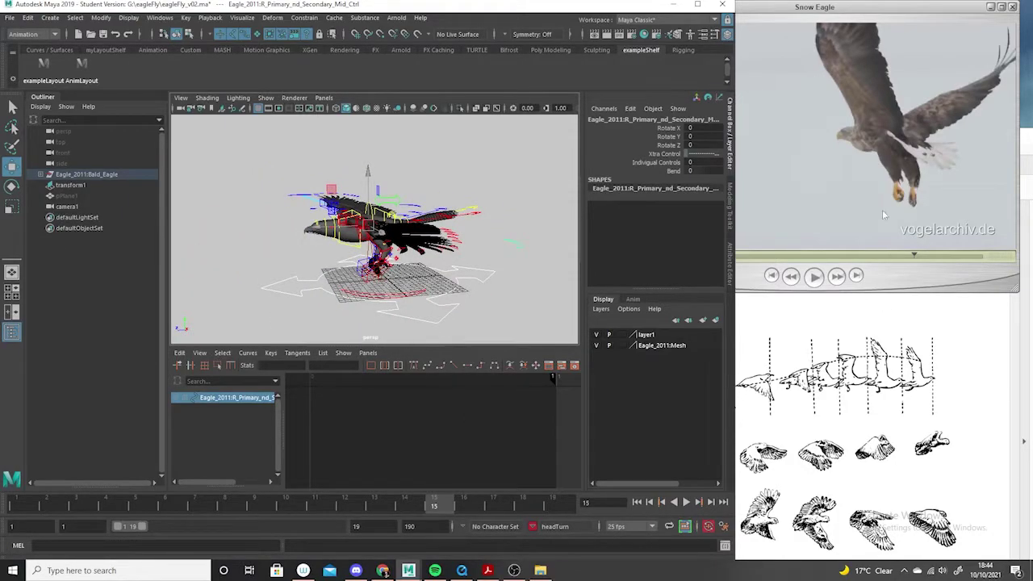
Try rotating the right wing shoulder control, and undo the rotation
alt+drag(368, 242, 408, 257)
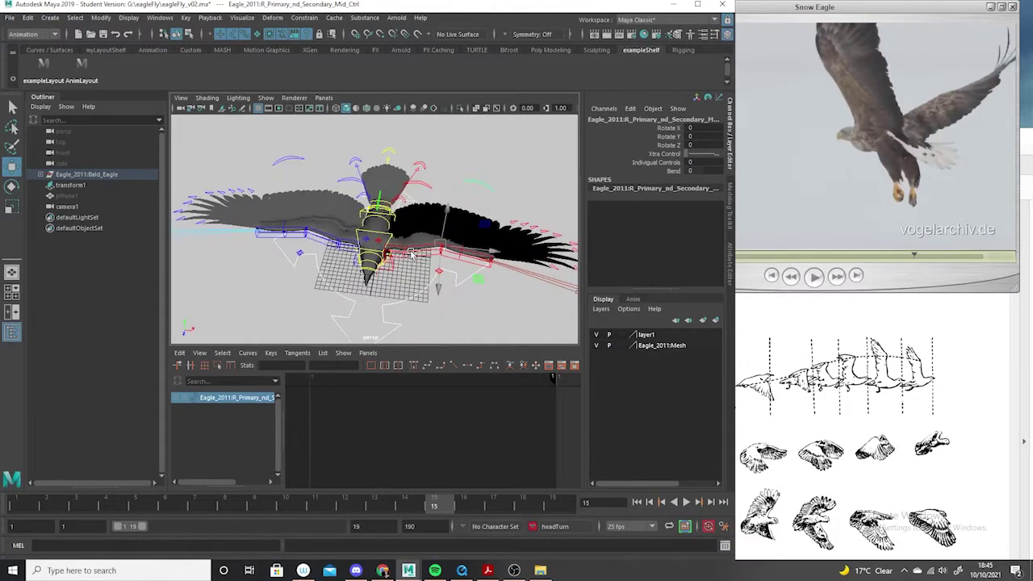
click(427, 259)
alt+drag(438, 311, 421, 207)
click(428, 252)
key(e)
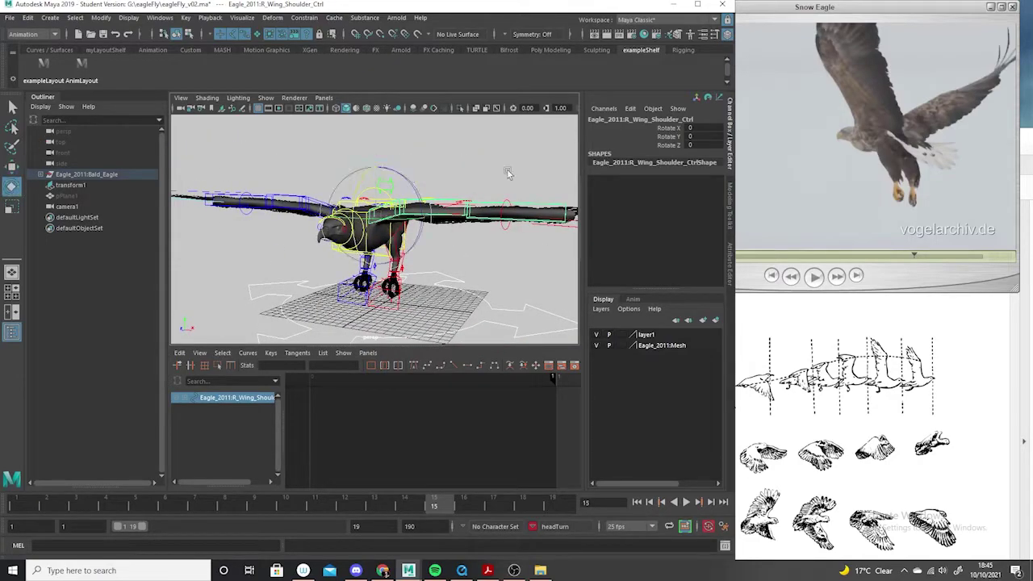
drag(420, 187, 427, 252)
key(ctrl+z)
View the eagle rig from several sides and select its global control
alt+drag(492, 288, 377, 272)
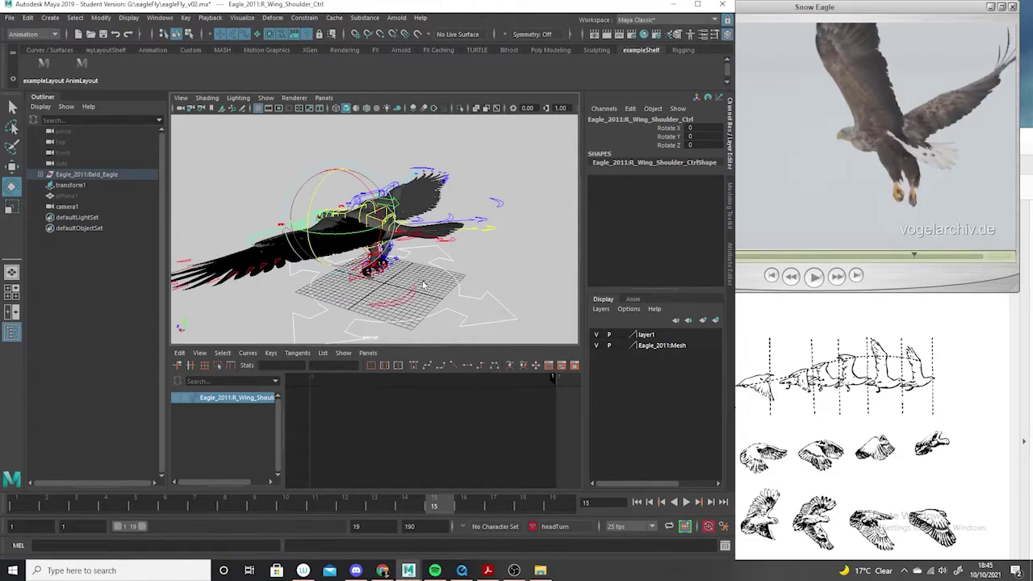
click(348, 298)
alt+drag(348, 298, 575, 274)
click(357, 279)
click(379, 278)
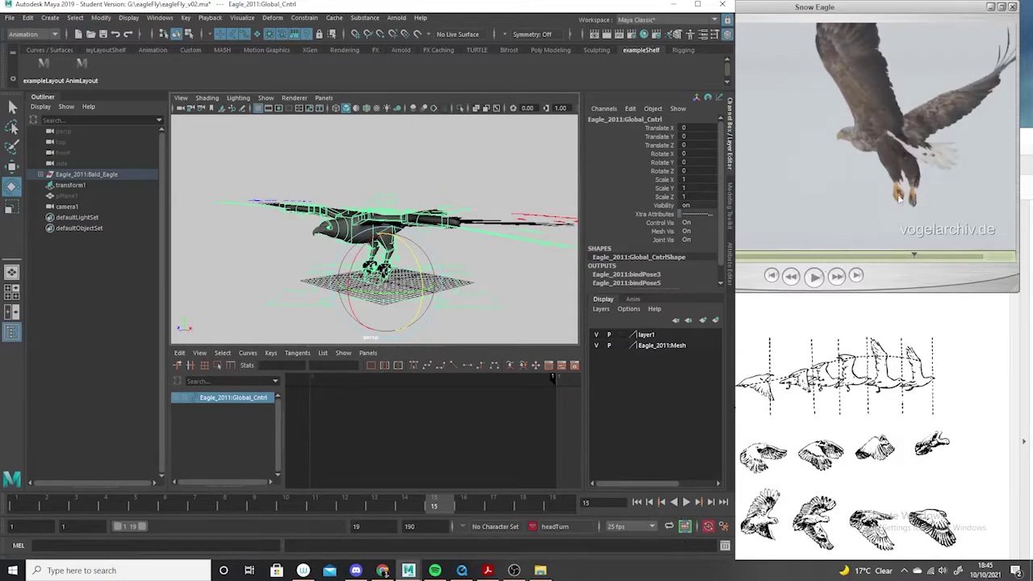
Switch to the Snow Eagle movie player, check the video's frame rate in the Movie Inspector, and close it
click(836, 124)
click(690, 21)
key(Escape)
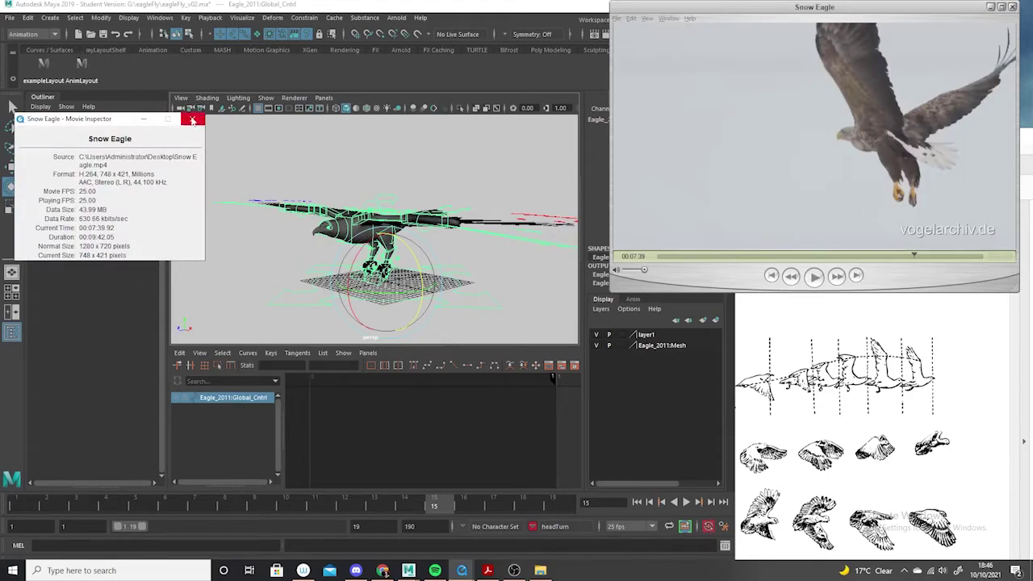
click(192, 119)
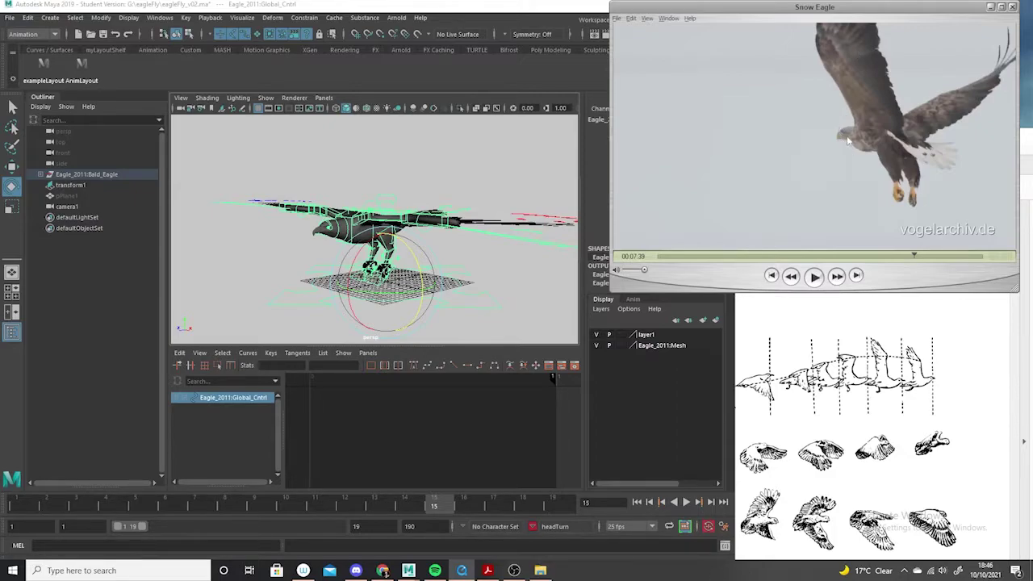
Examine the Snow Eagle reference video frame by frame through one full wingbeat to count its frames
key(Right)
key(Right)
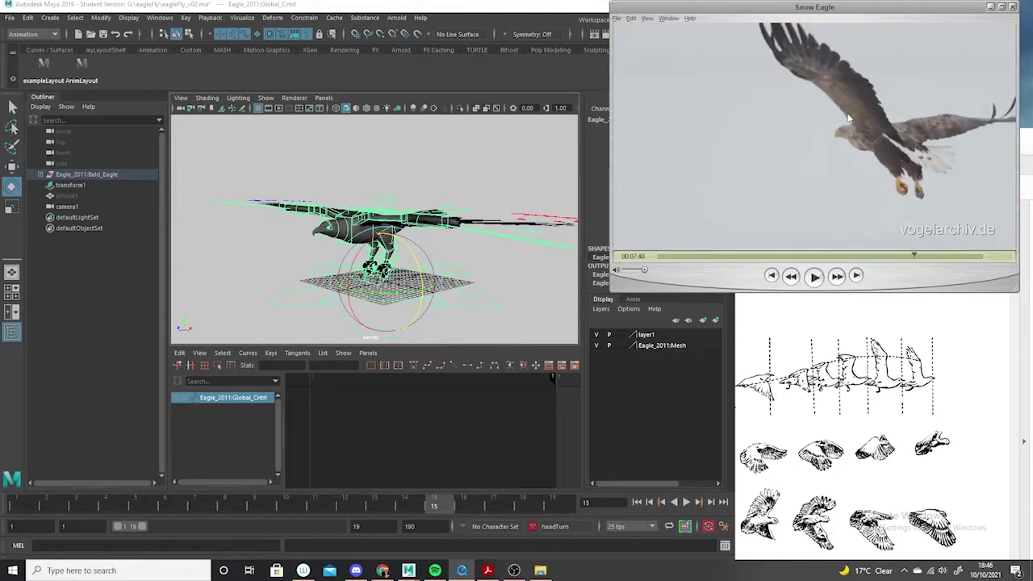
key(Right)
key(Right)
key(Right)
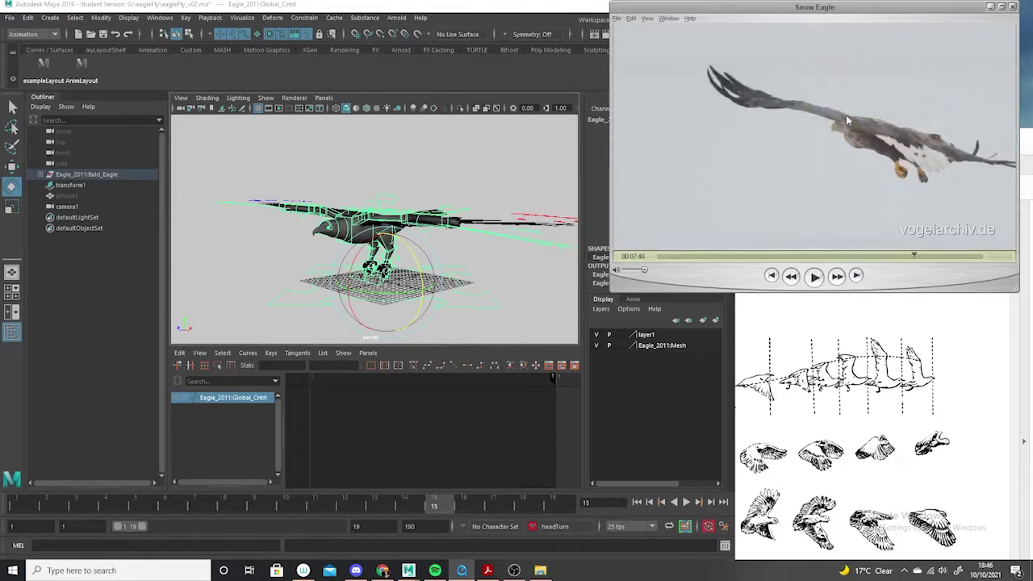
key(Right)
key(Right)
key(Right)
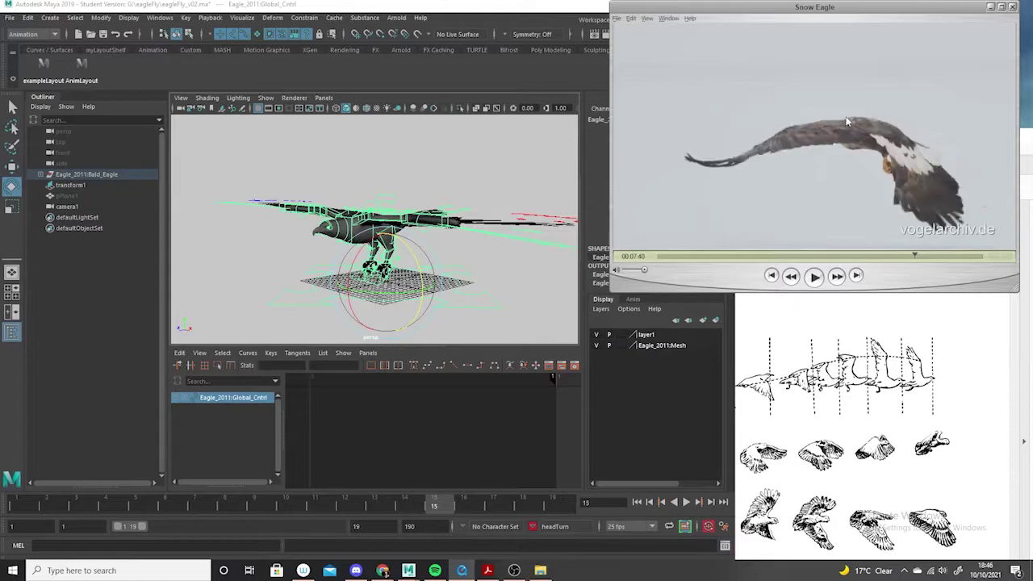
key(Right)
key(Right)
key(Right)
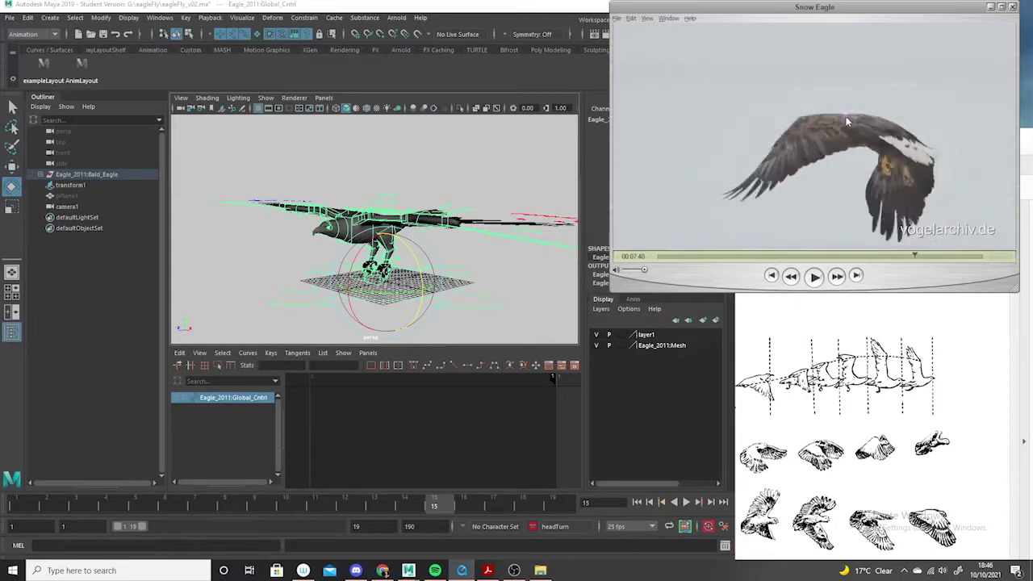
key(Right)
key(Right)
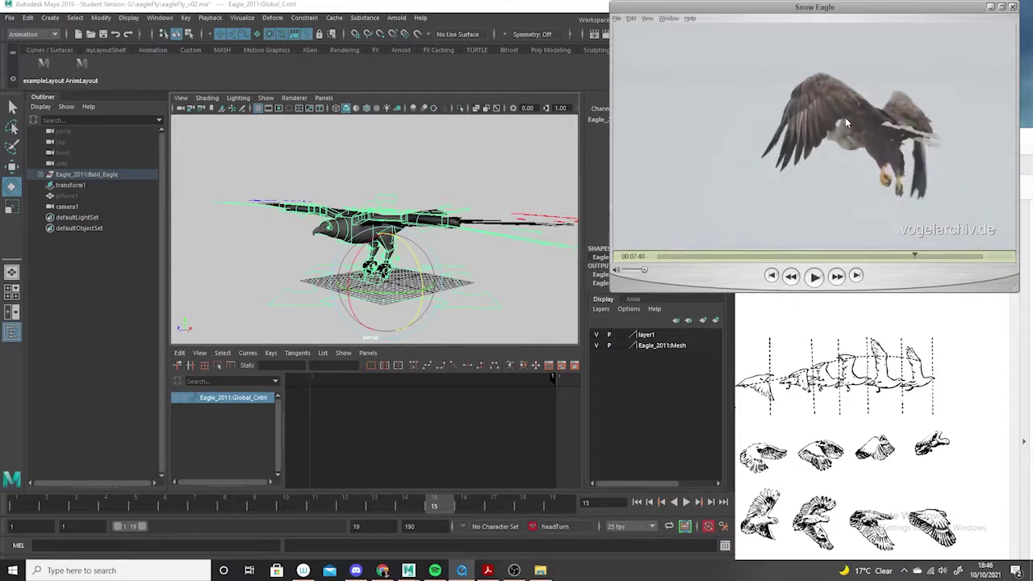
key(Right)
key(Right)
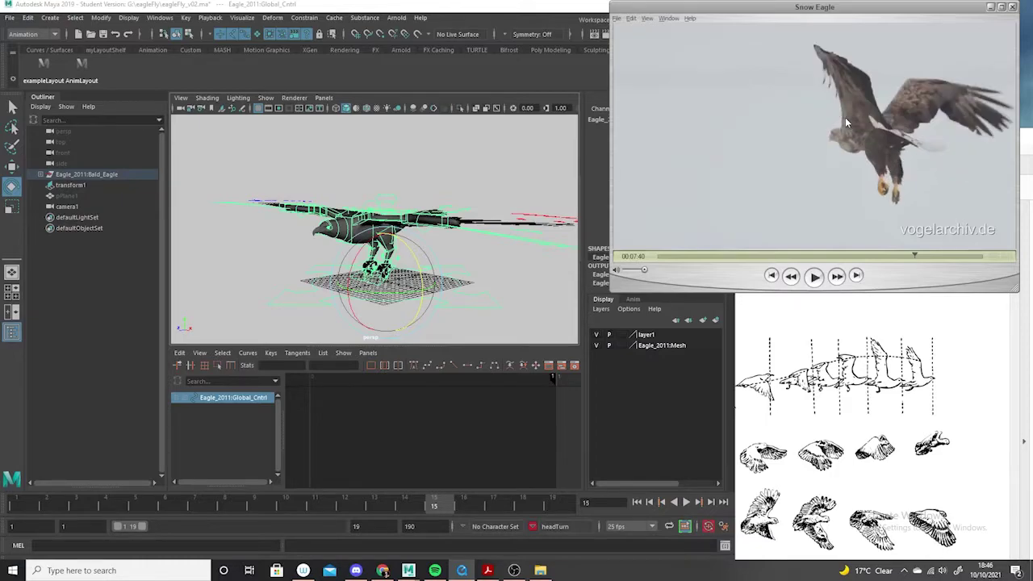
key(Right)
key(Right)
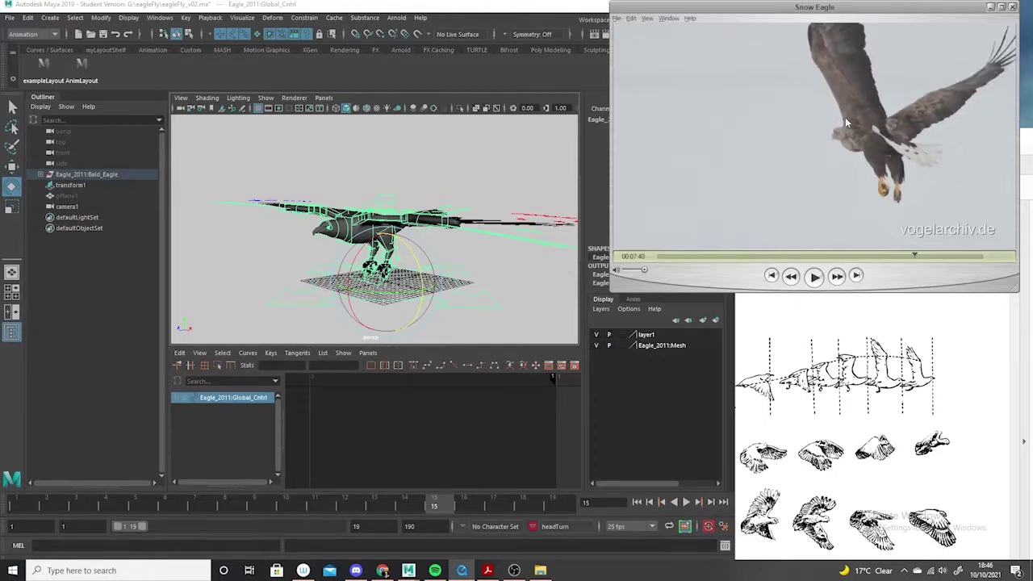
key(Right)
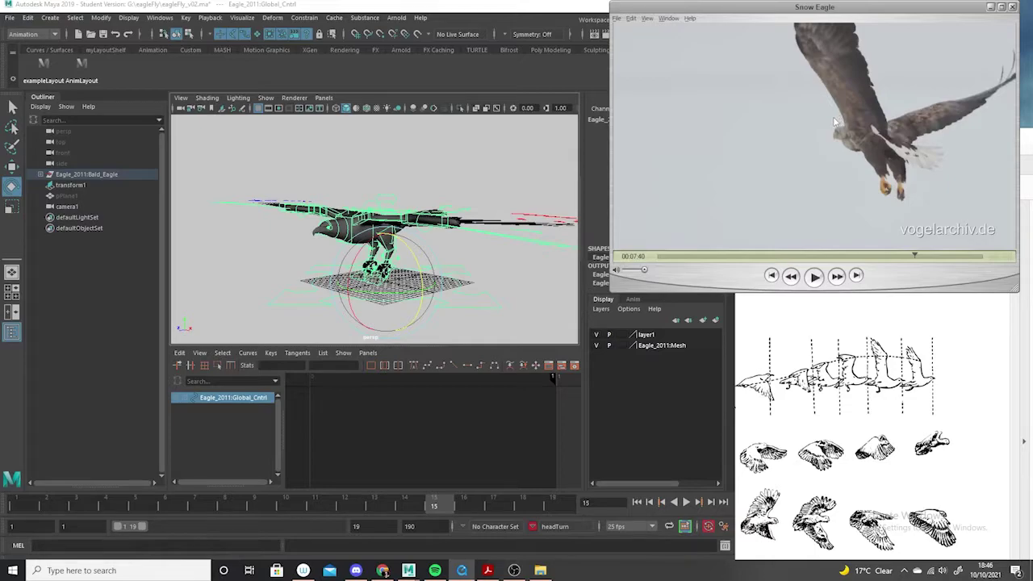
key(Right)
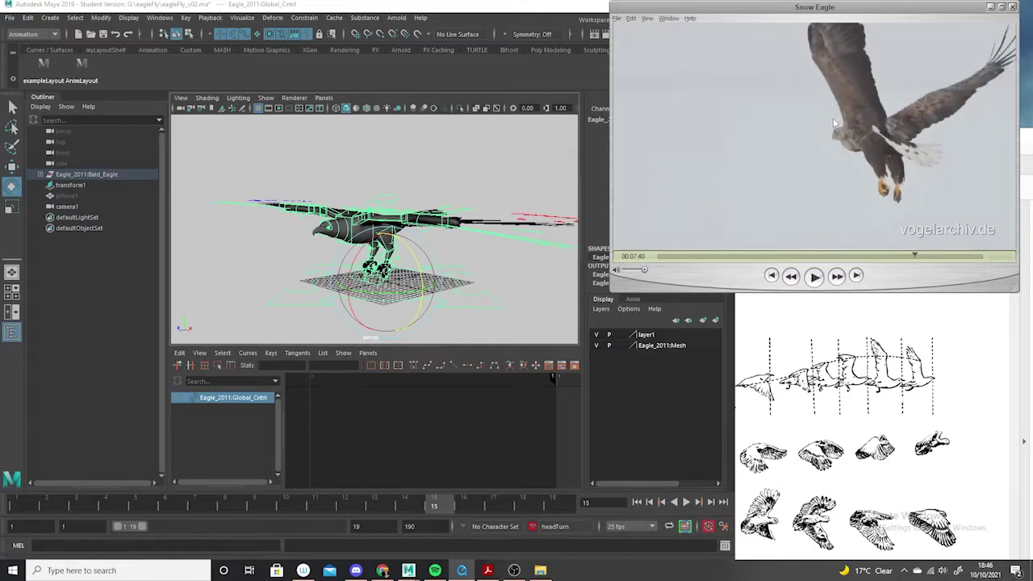
key(Right)
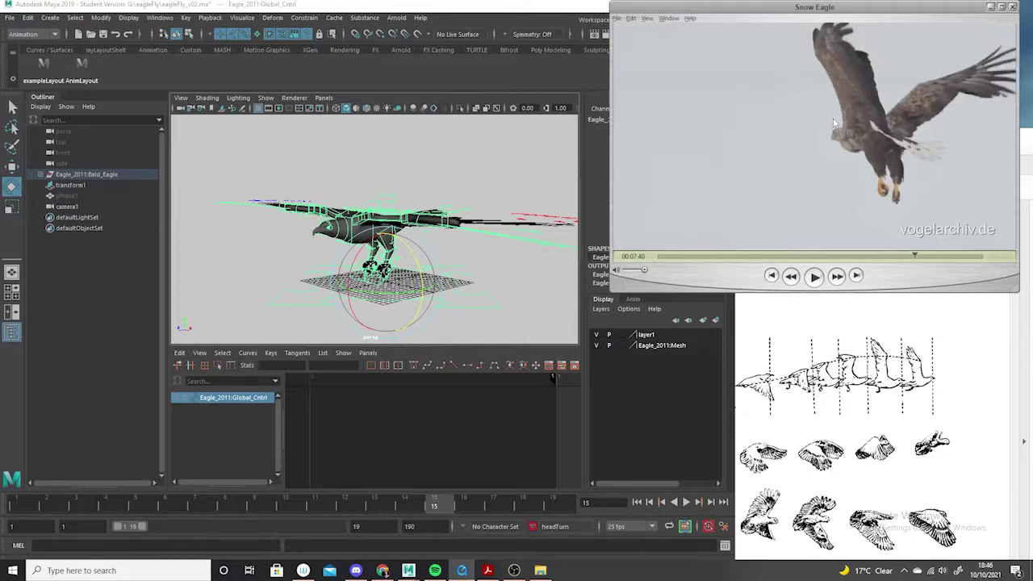
key(Right)
key(Right)
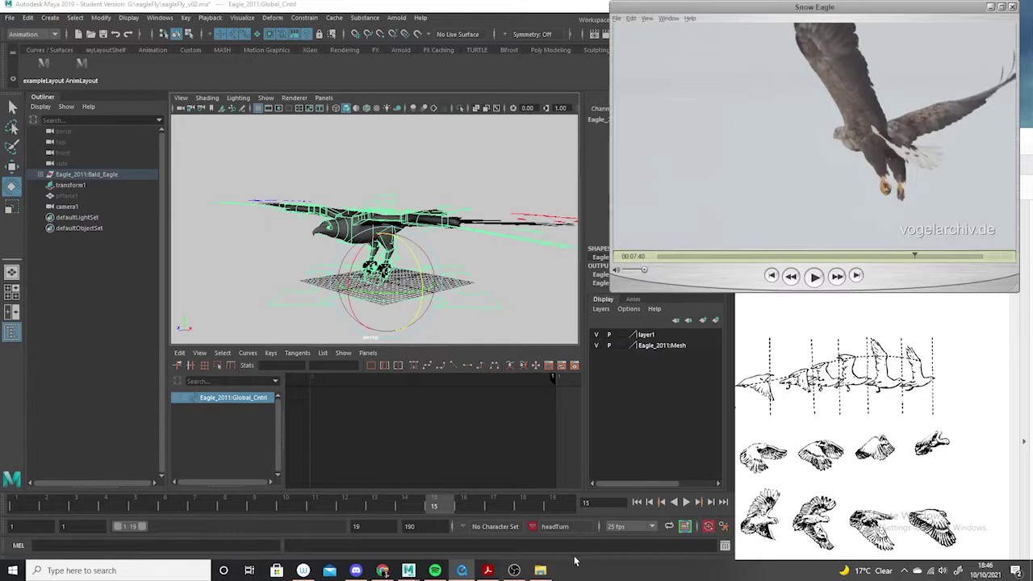
Return to Maya and set both the playback end time and the animation end time to frame 17
mouse_move(513, 569)
click(192, 518)
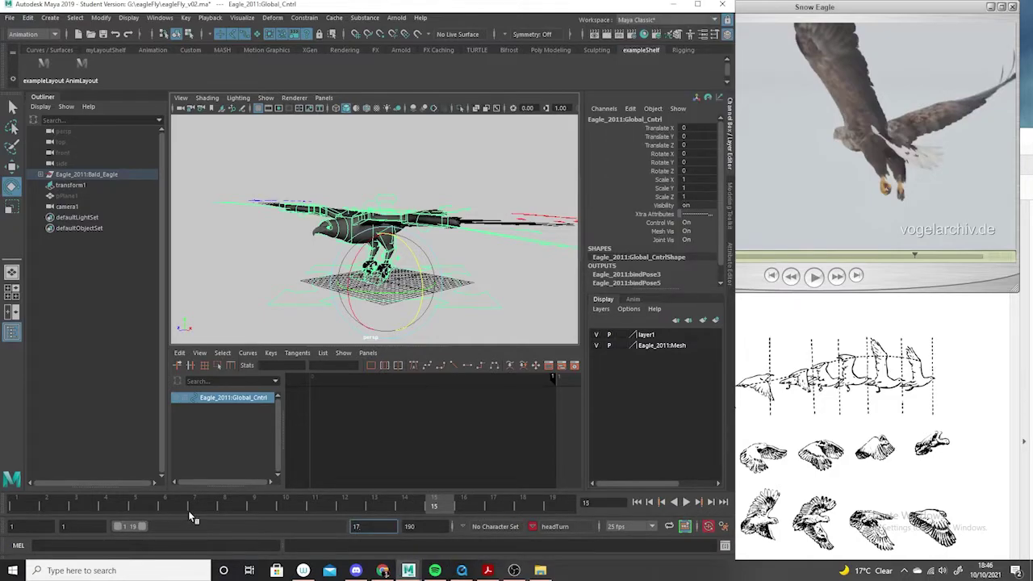
text(17)
key(Return)
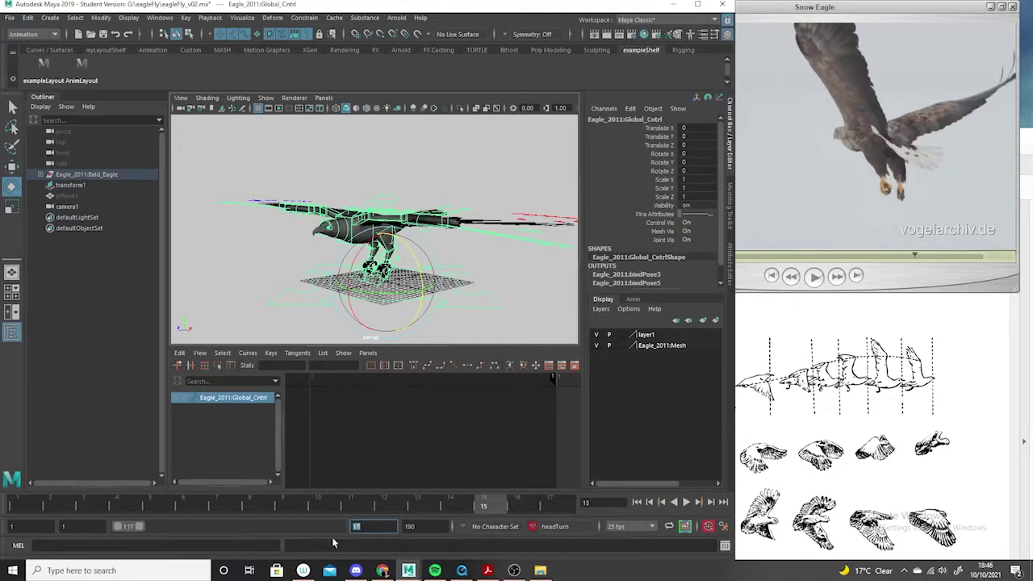
key(Tab)
text(17)
key(Return)
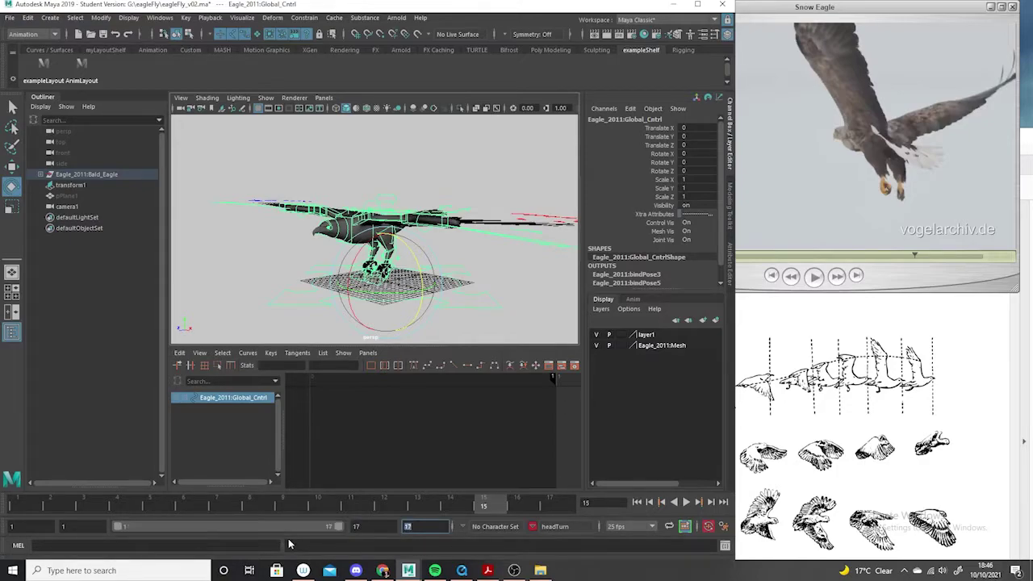
At frame 1, raise the right wing by rotating its shoulder control to about 41.4 in Z, and key its rotation
click(16, 505)
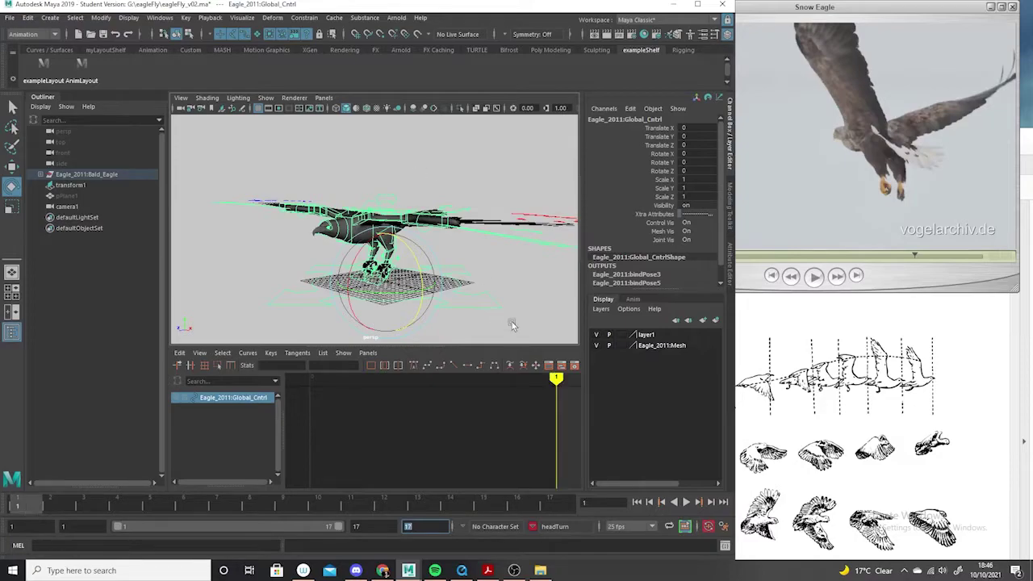
scroll(469, 298, down, 4)
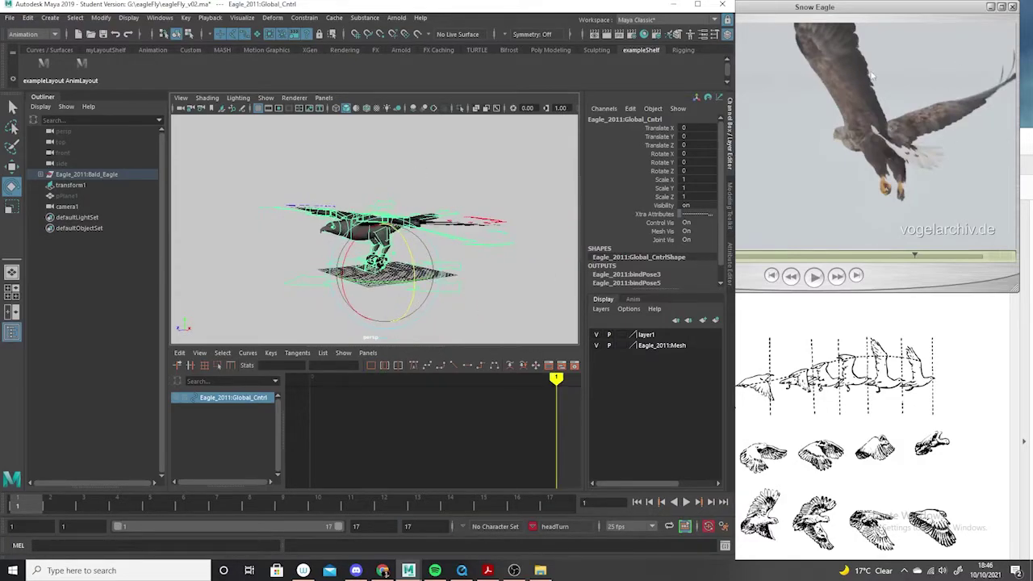
alt+drag(498, 245, 490, 180)
click(491, 180)
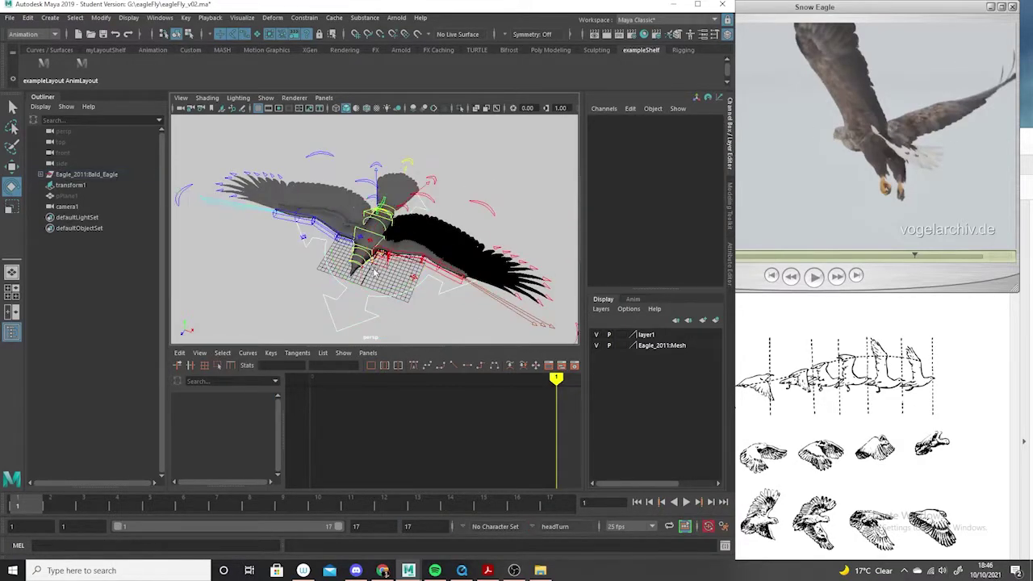
click(383, 258)
alt+drag(562, 240, 528, 212)
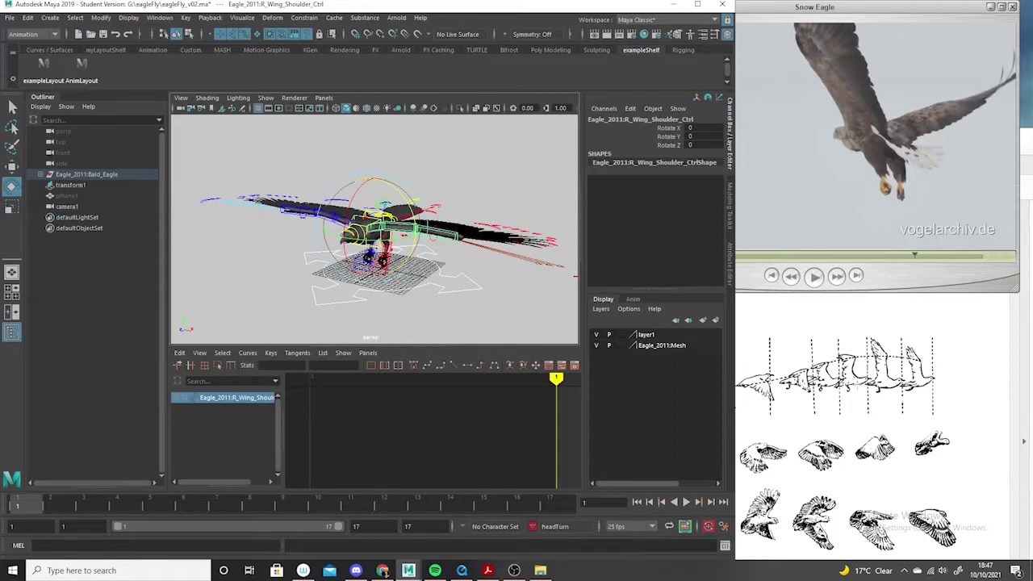
alt+drag(431, 299, 469, 267)
drag(418, 217, 436, 242)
click(489, 221)
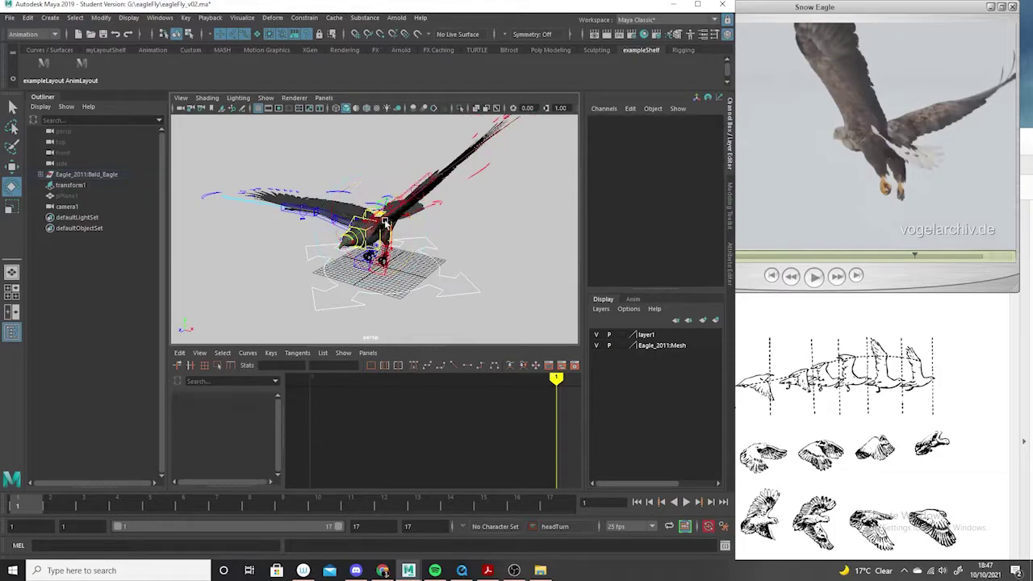
click(381, 242)
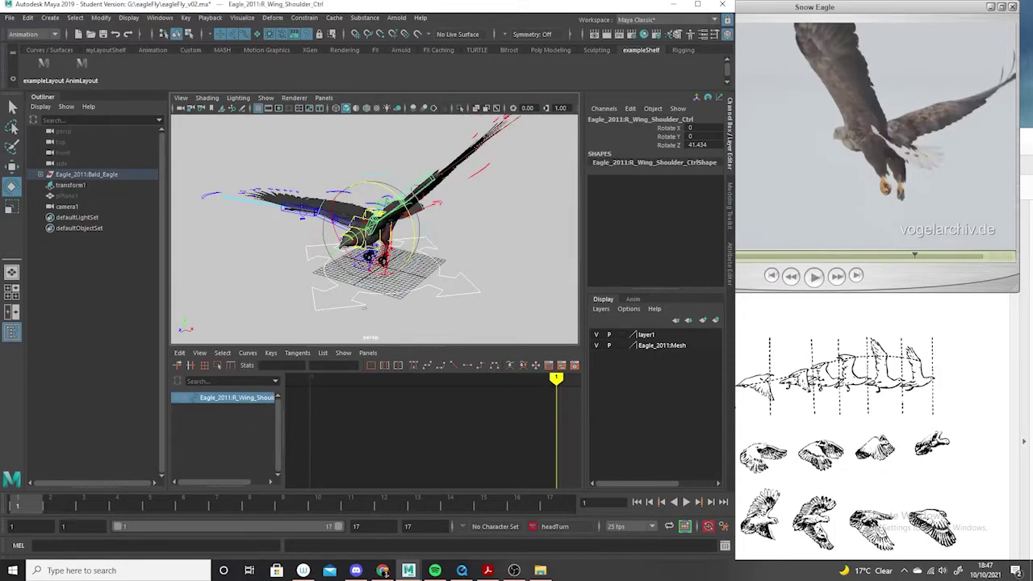
key(shift+e)
Rotate the right wing elbow control to about 1.7 in Y and 3.8 in Z, keying this pose at frames 17 and 1
click(549, 505)
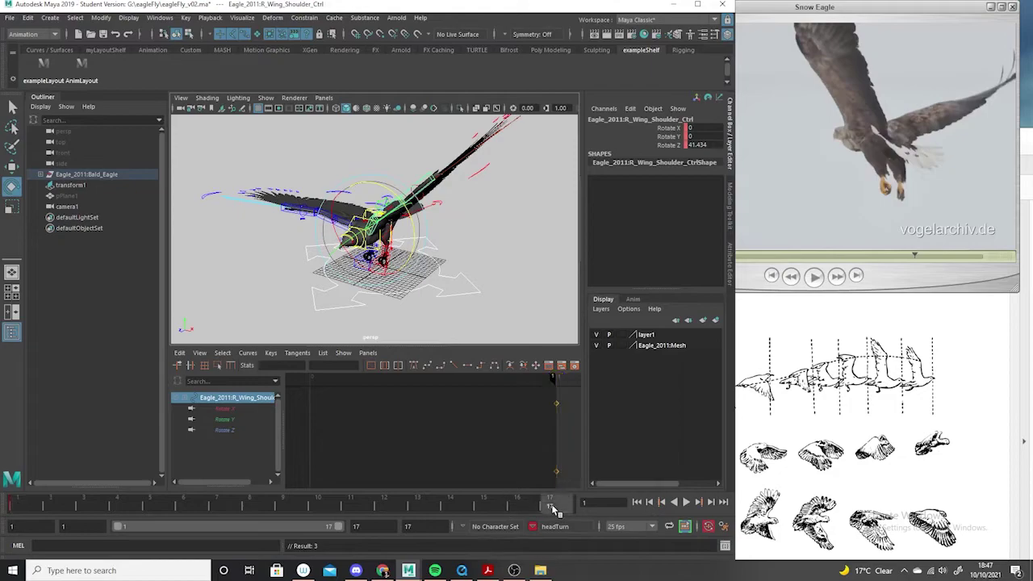
click(454, 234)
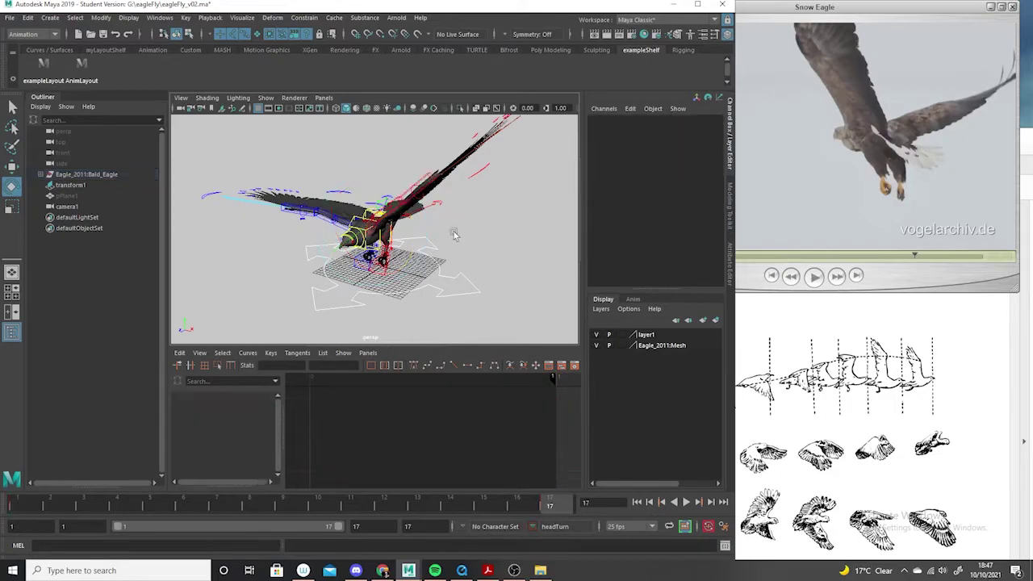
click(413, 202)
mouse_move(445, 247)
alt+mouse_down()
mouse_move(499, 262)
mouse_move(458, 242)
alt+mouse_up()
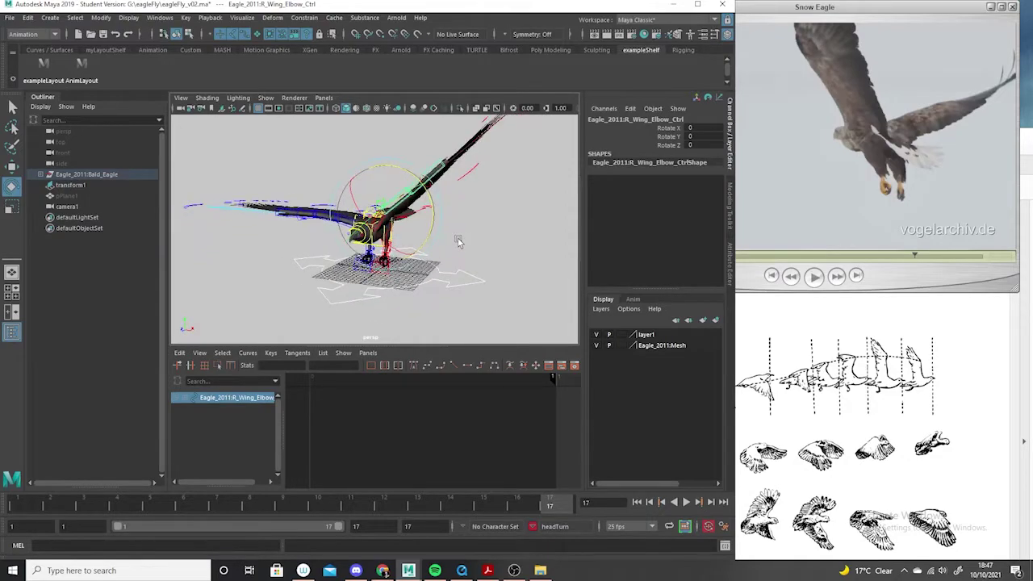
drag(432, 206, 448, 235)
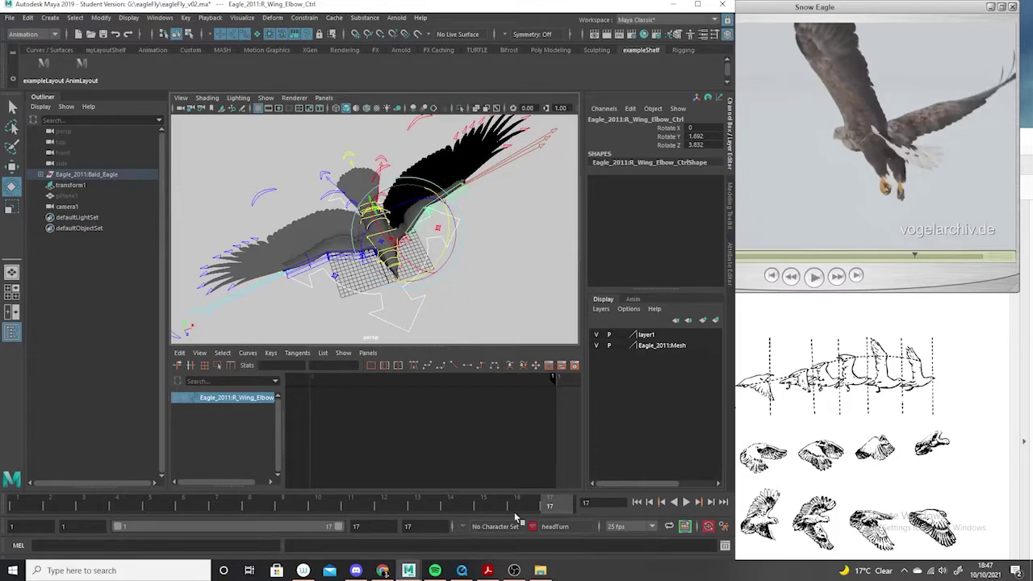
key(s)
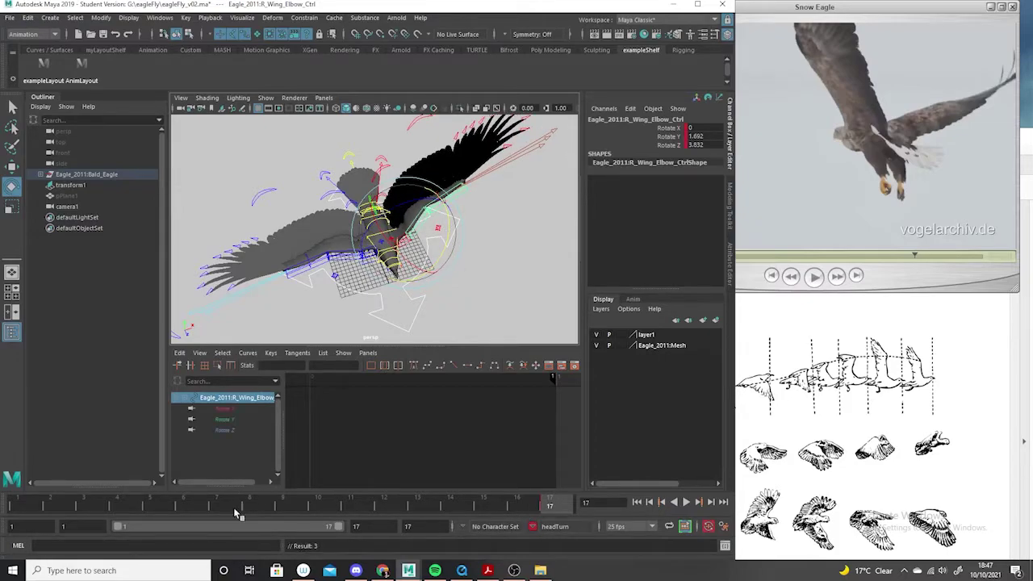
click(28, 506)
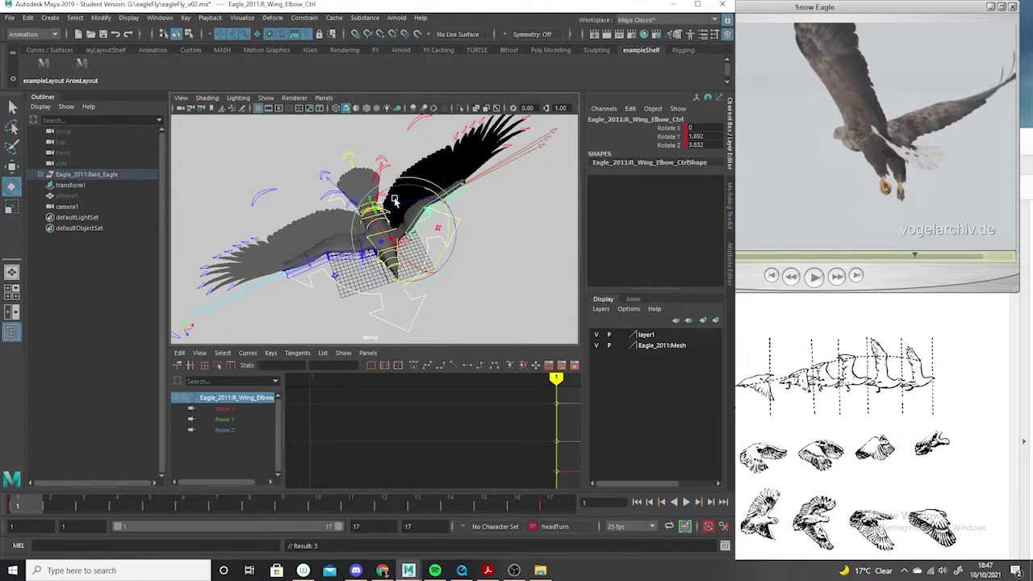
Rotate the right wing wrist control to 22.5 in Y and key this pose at frames 1 and 17
click(496, 243)
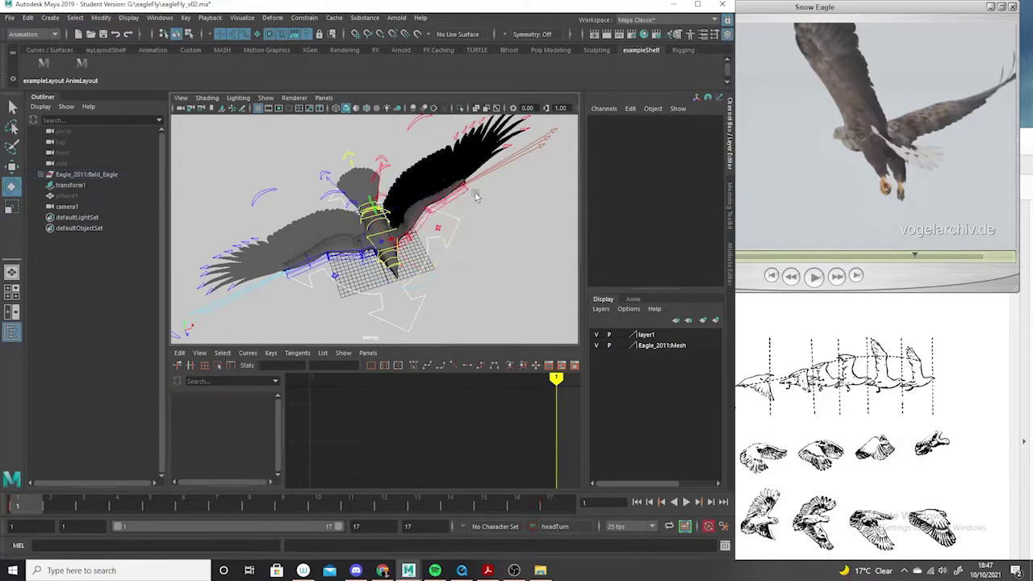
click(462, 190)
alt+drag(508, 266, 397, 163)
alt+drag(397, 163, 403, 319)
key(s)
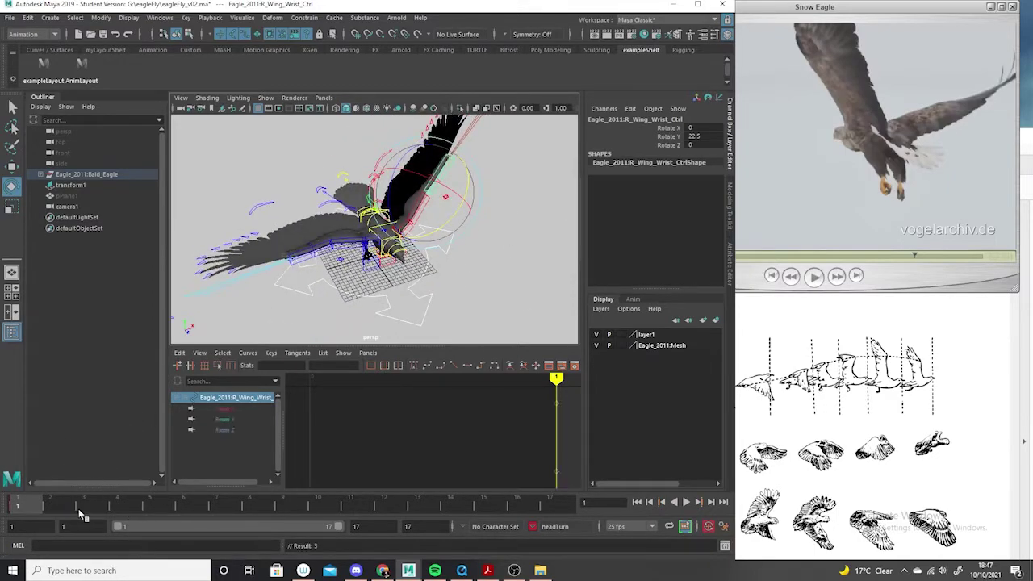
key(alt+v)
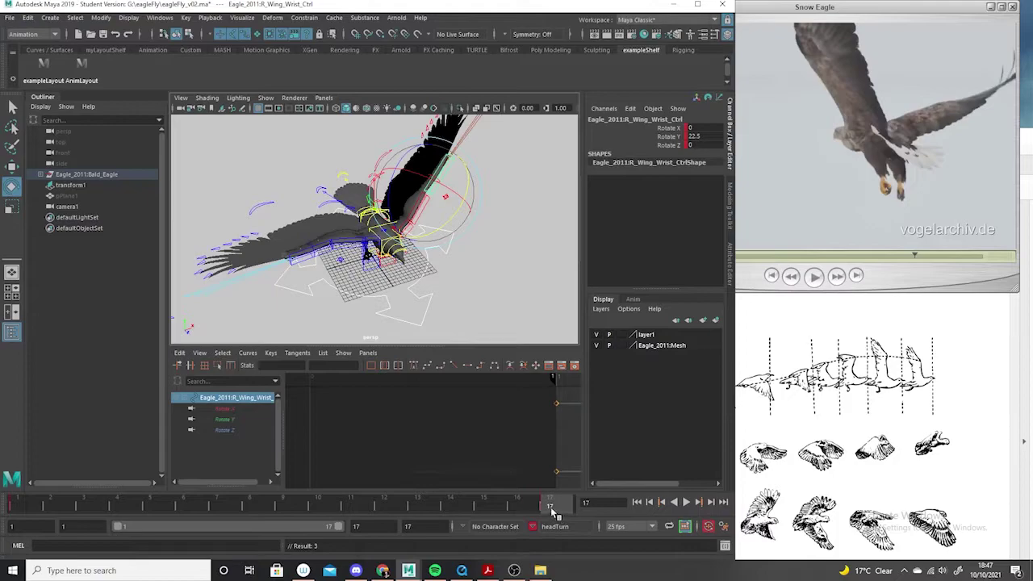
Play back the wing cycle and compare the frame 1 wing pose with the Snow Eagle video and the flyCycle.pdf drawings
key(alt+v)
alt+drag(347, 218, 342, 250)
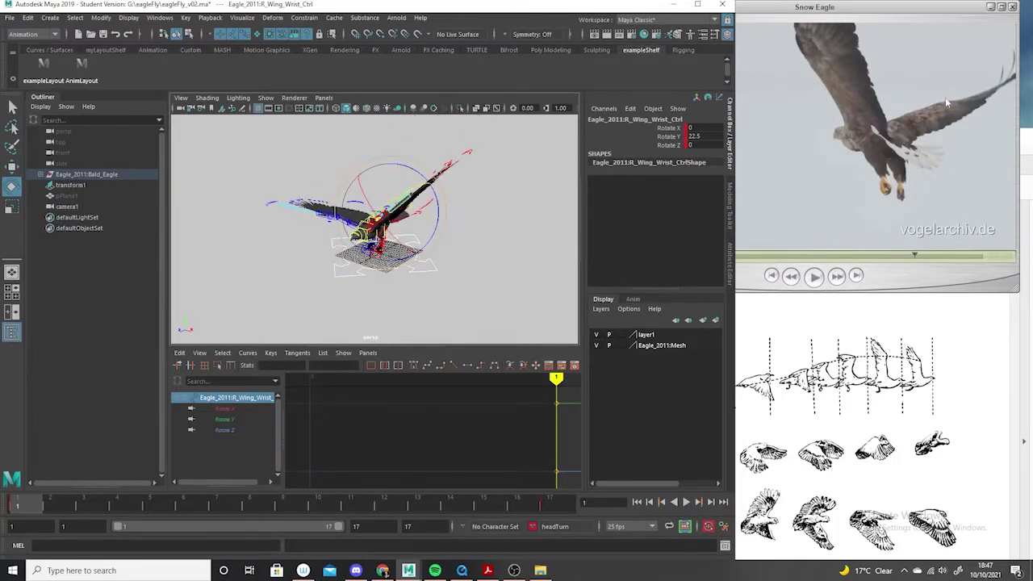
click(870, 34)
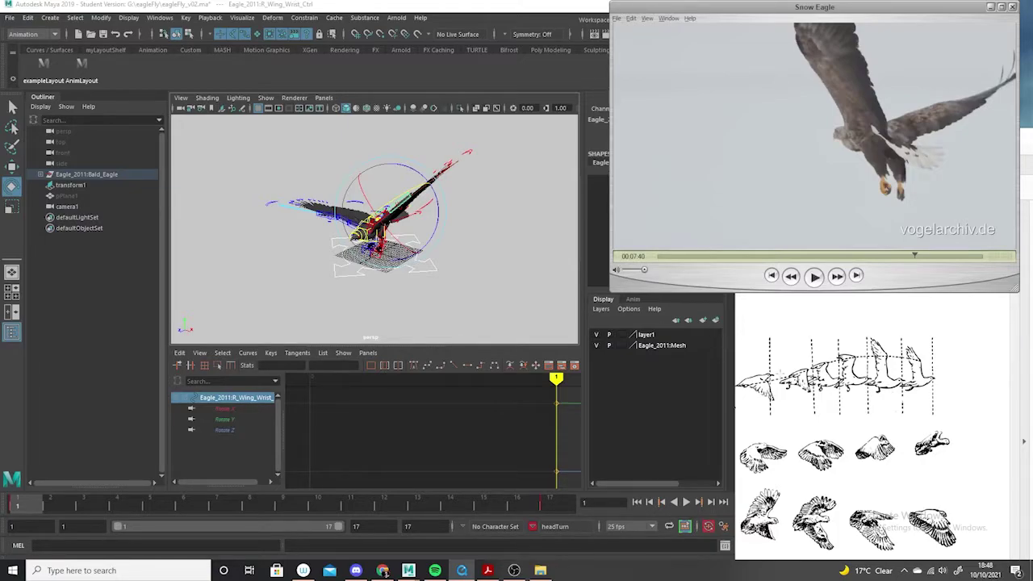
click(730, 432)
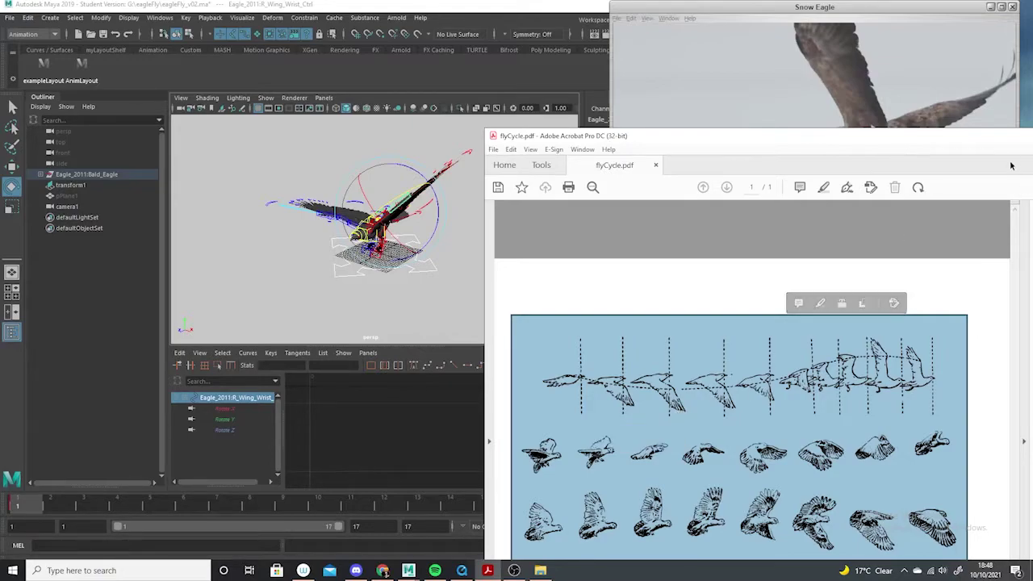
click(489, 116)
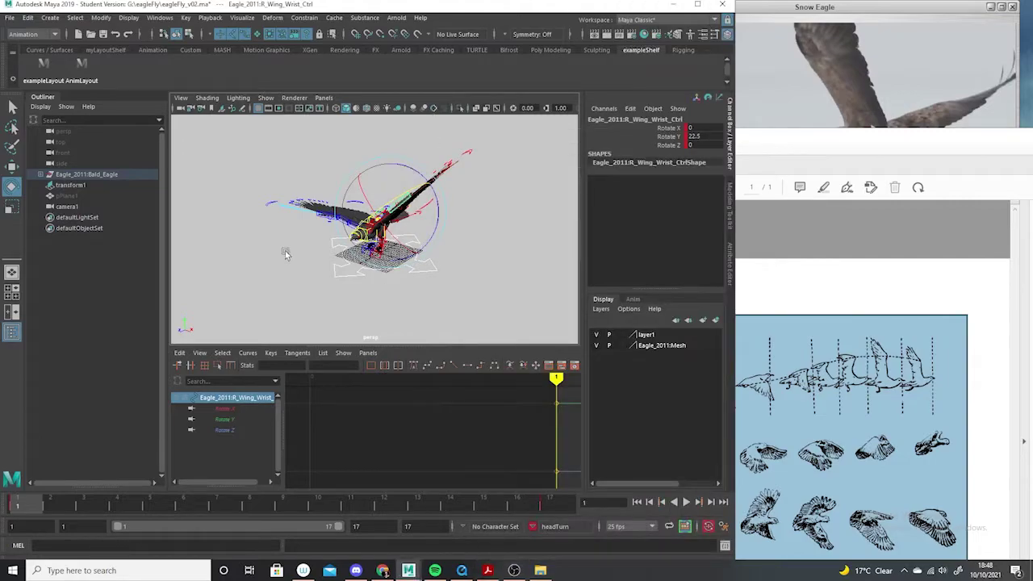
Step through the Snow Eagle video frame by frame to examine the downstroke from raised wings to the bent, lowered wing pose
click(815, 6)
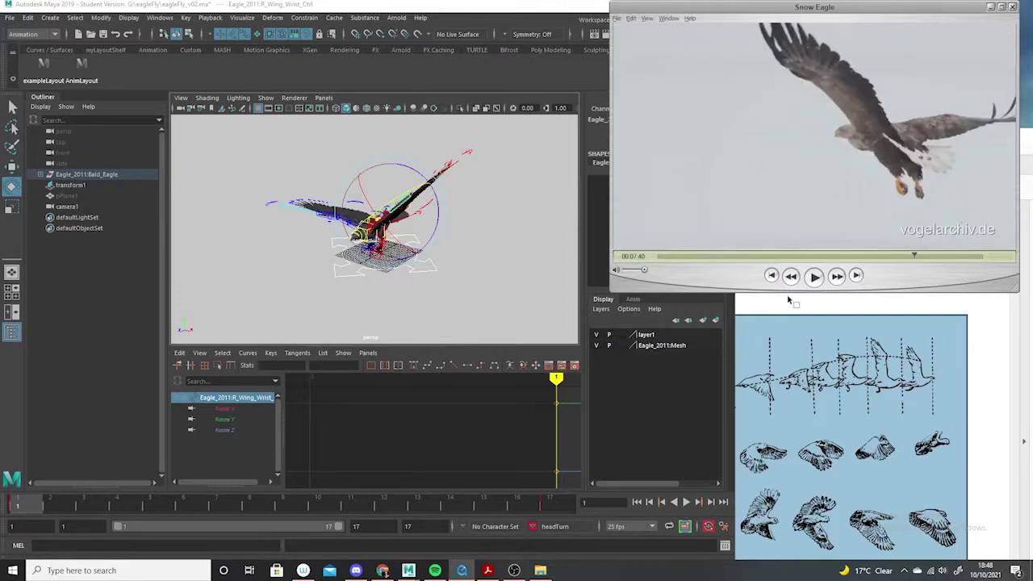
key(Left)
key(Left)
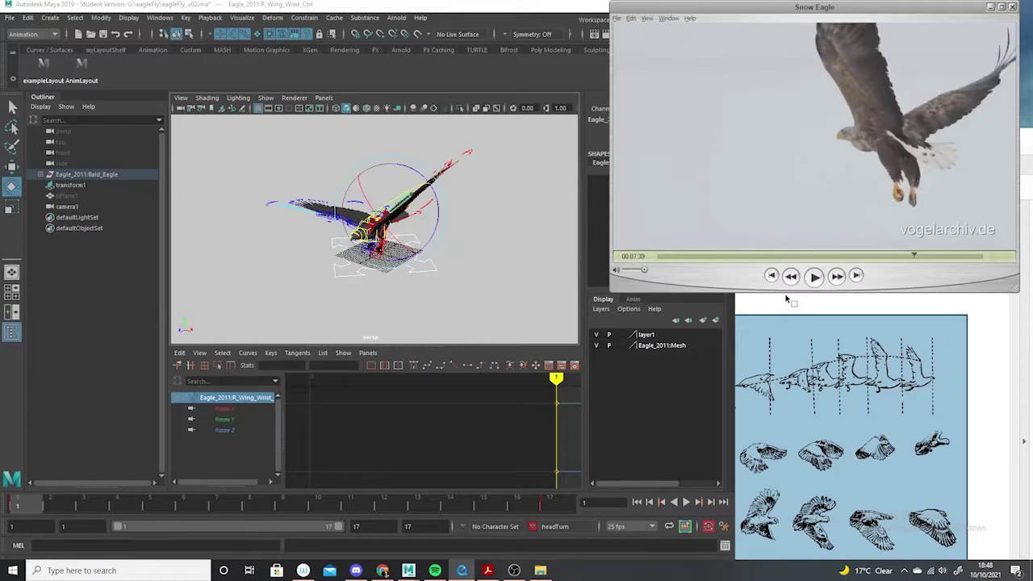
key(Left)
key(Right)
key(Right)
key(Right)
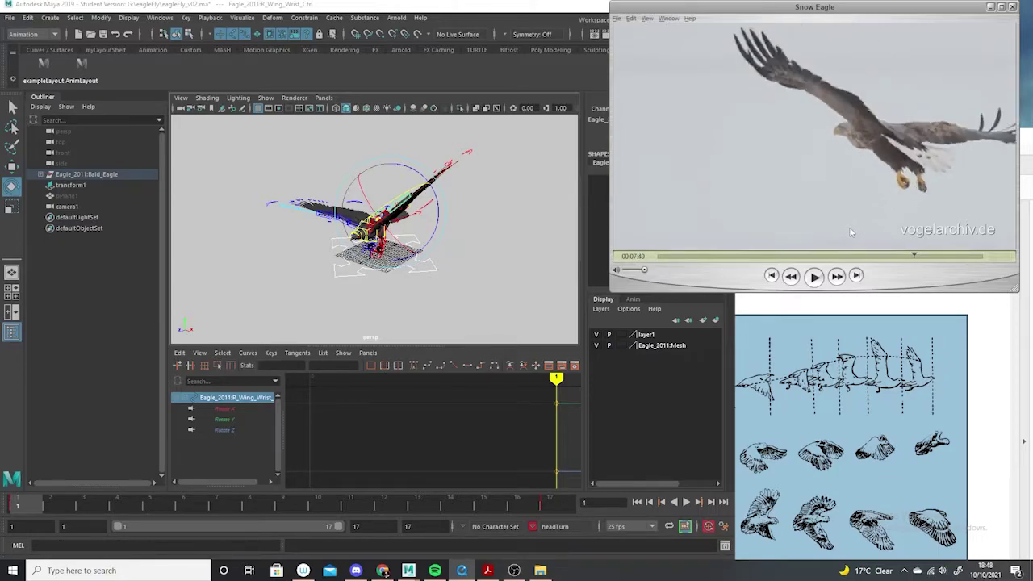
key(Right)
key(Right)
key(Right)
key(Right)
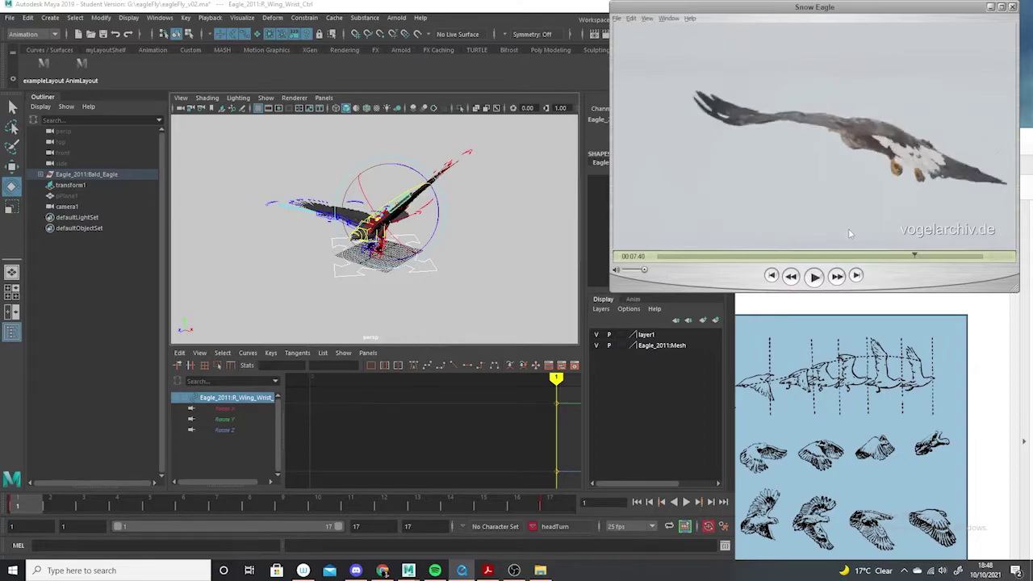
key(Right)
key(Right)
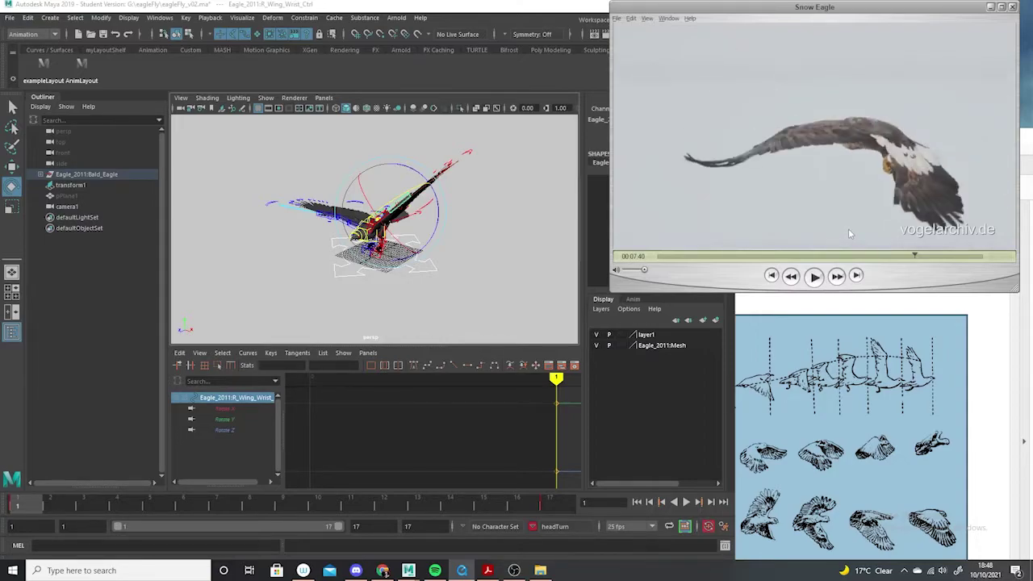
key(Right)
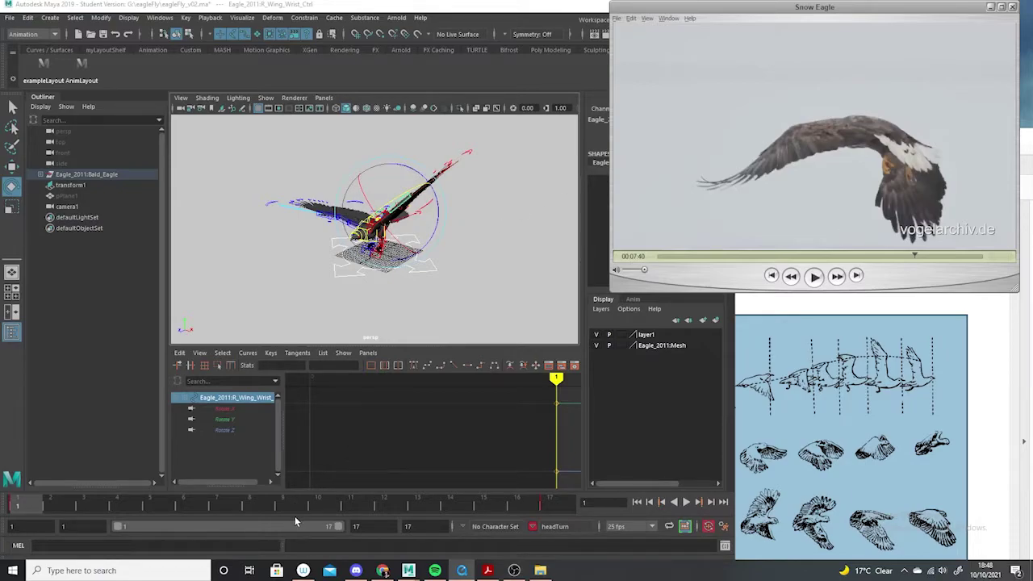
key(Right)
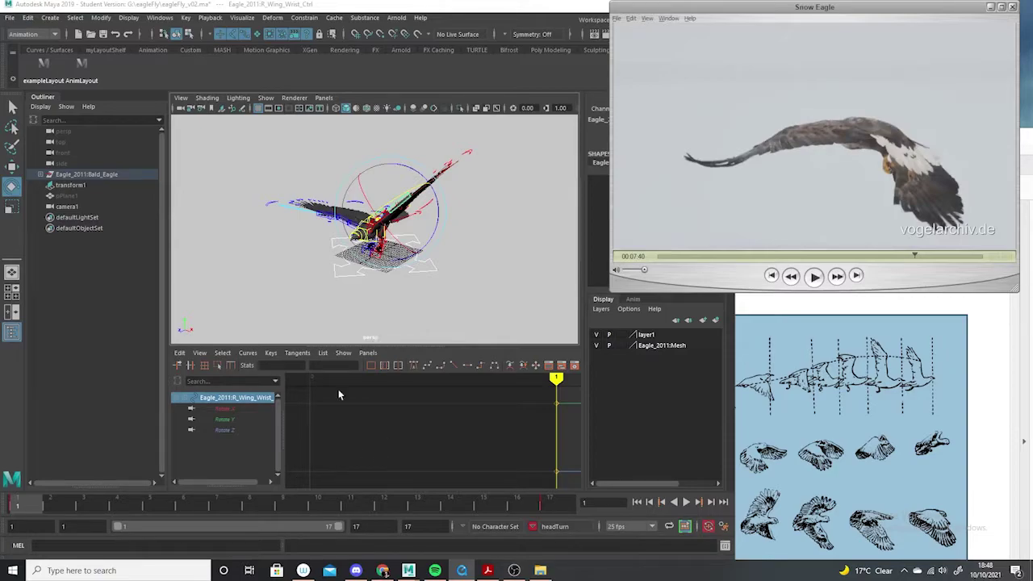
At frame 8, lower the right wing by rotating its shoulder control to about -14.3 in Z
click(274, 507)
alt+drag(472, 224, 427, 175)
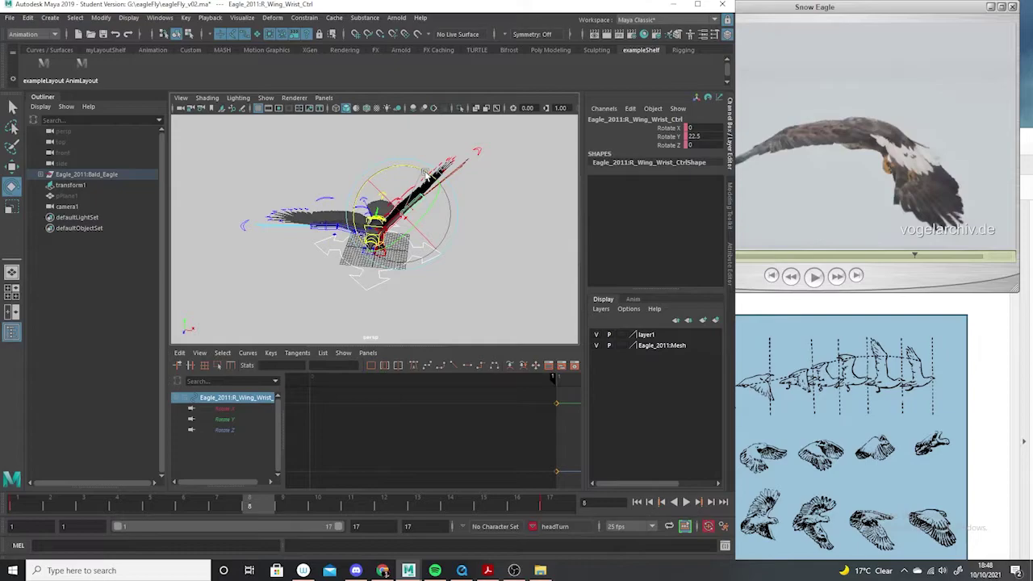
click(377, 232)
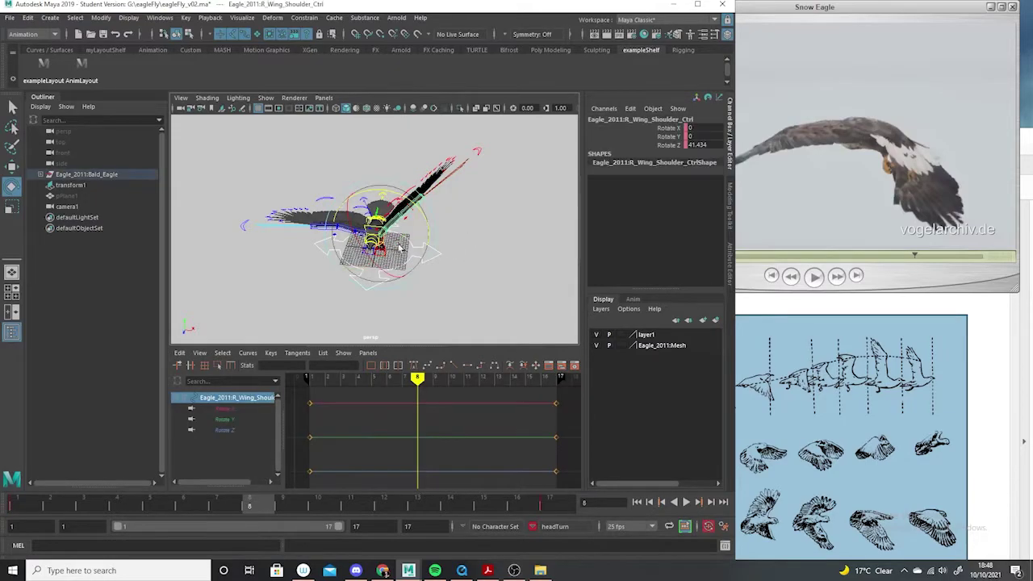
drag(426, 218, 611, 190)
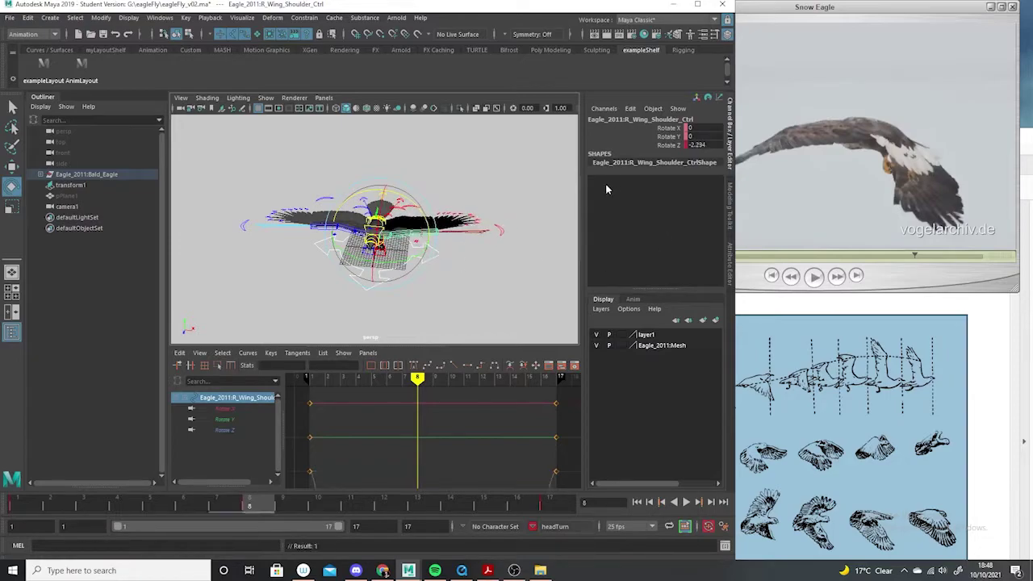
drag(428, 219, 426, 230)
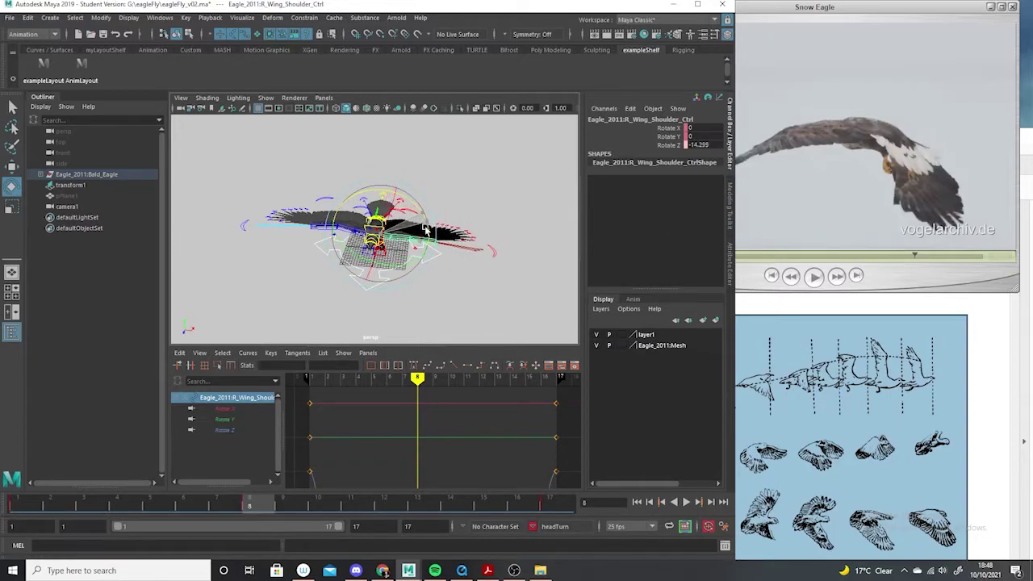
click(549, 208)
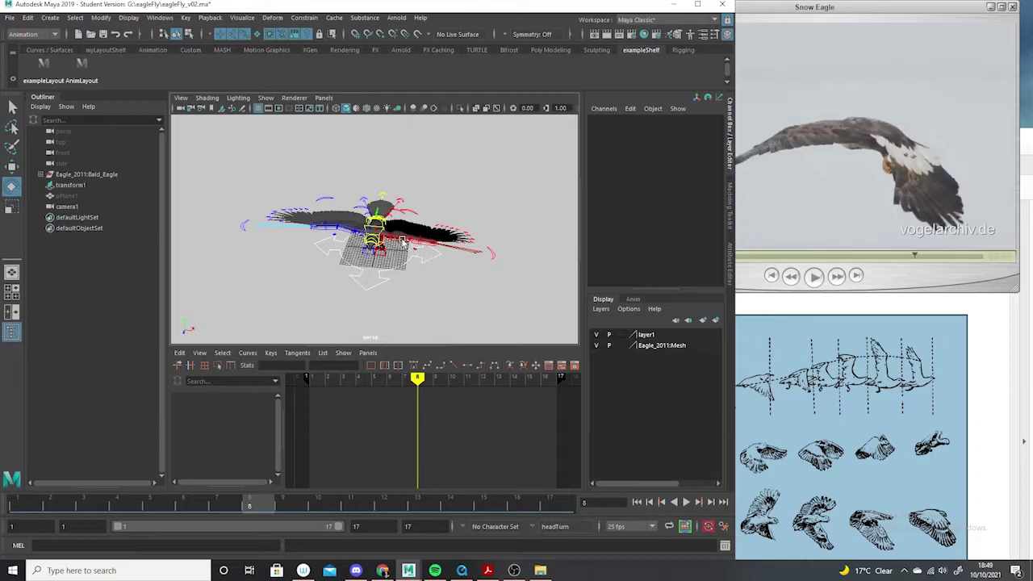
Rotate the right wing elbow control to about -17.4 in Y at frame 8 and key it, using flyCycle.pdf as reference
click(402, 242)
click(838, 312)
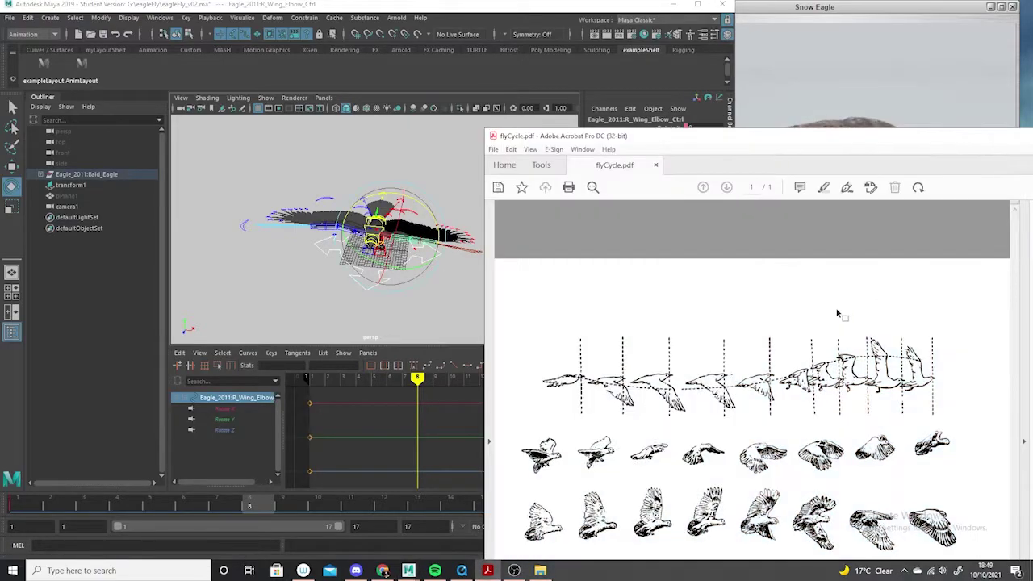
drag(456, 277, 420, 289)
key(s)
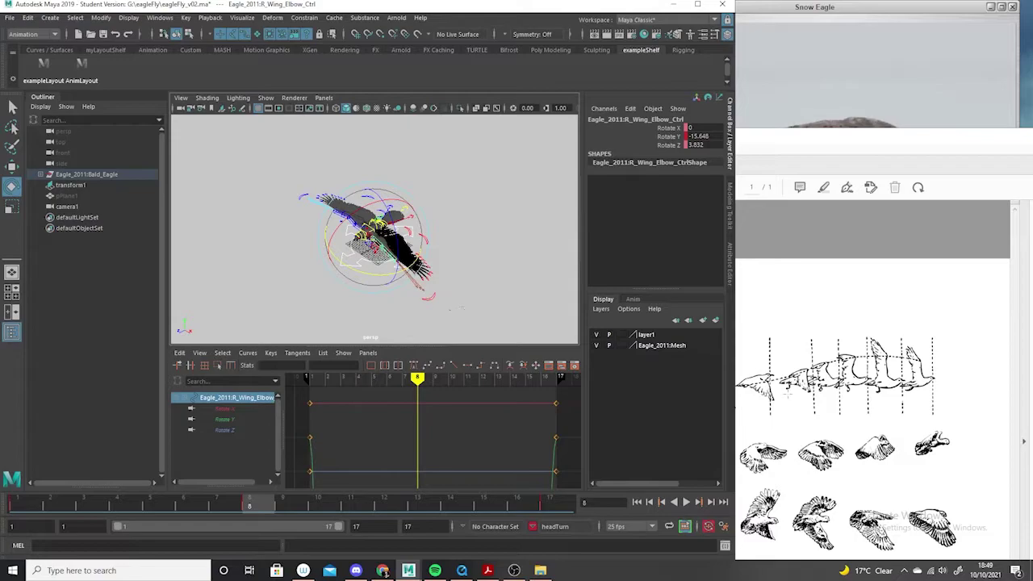
click(808, 414)
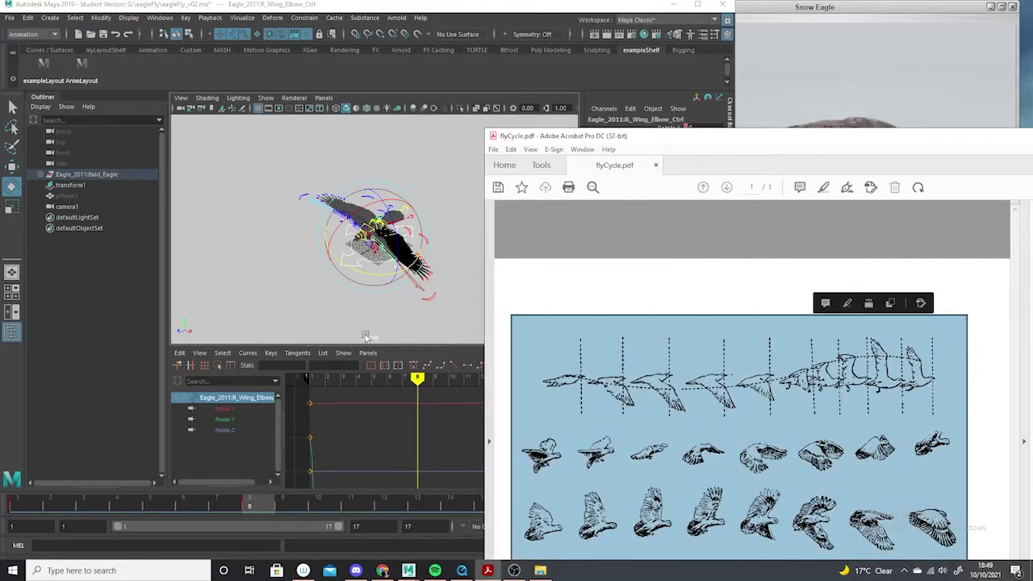
alt+drag(367, 327, 363, 275)
click(363, 277)
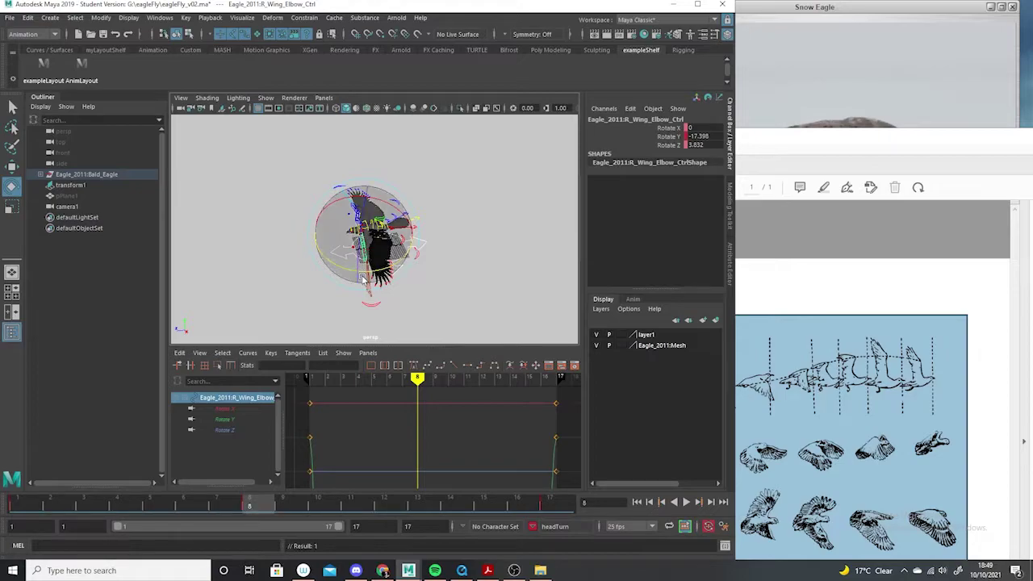
Uncover the Snow Eagle video and refine the right wing elbow rotation at frame 8 to match its lowered wing
mouse_move(372, 273)
alt+mouse_down()
mouse_move(480, 272)
mouse_move(476, 237)
mouse_move(392, 243)
mouse_move(460, 267)
mouse_move(529, 241)
alt+mouse_up()
drag(837, 150, 855, 165)
click(845, 137)
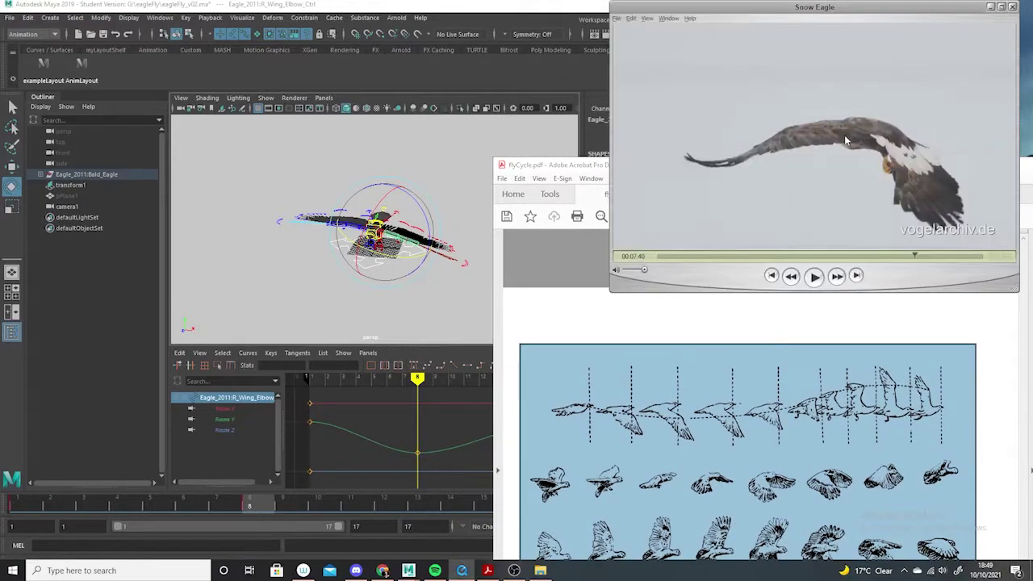
click(331, 272)
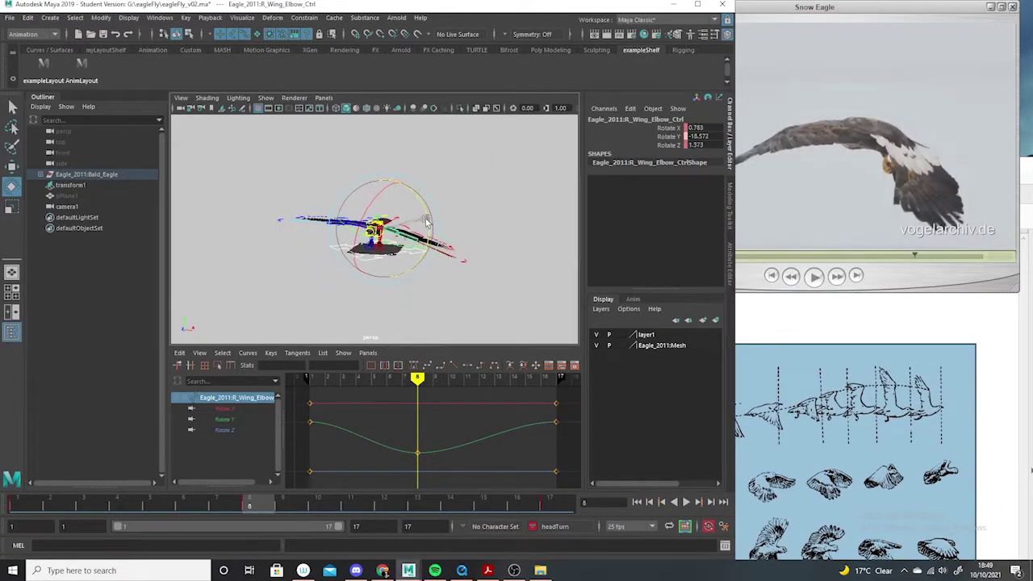
Bend the right wing tip downward with the wrist control at frame 8 and play back the cycle
click(417, 251)
click(416, 245)
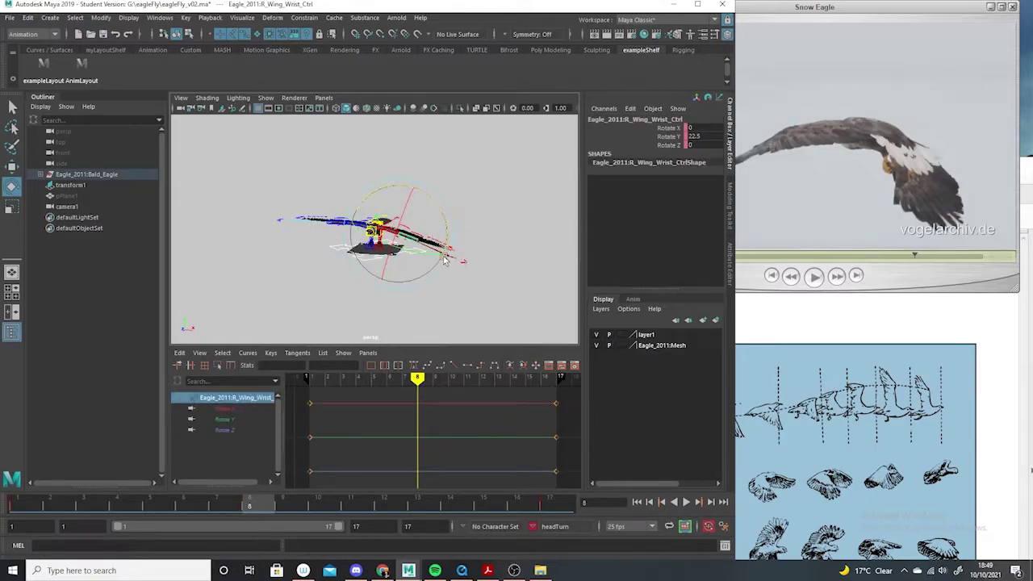
drag(452, 233, 496, 311)
key(f)
key(alt+v)
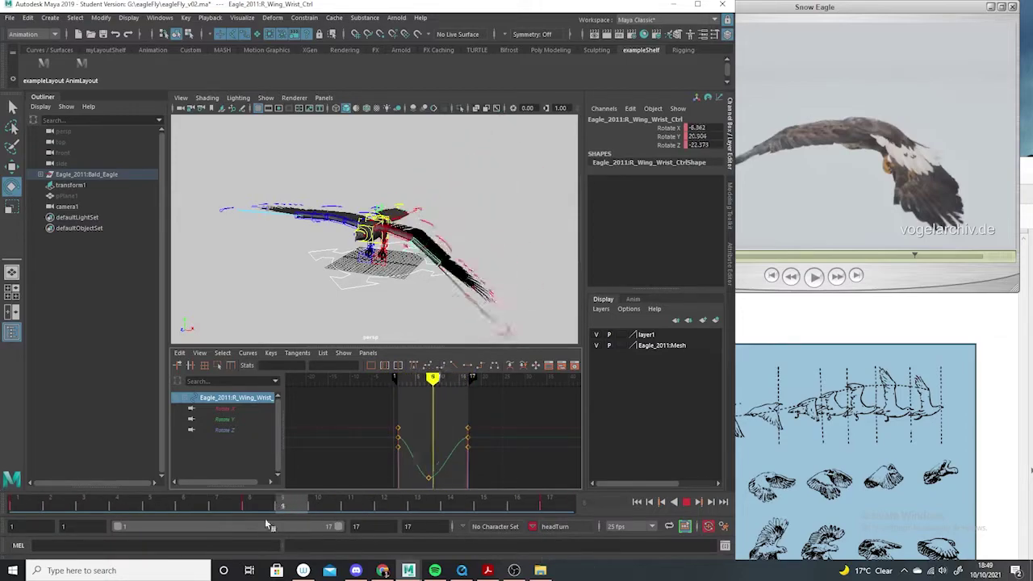
key(alt+v)
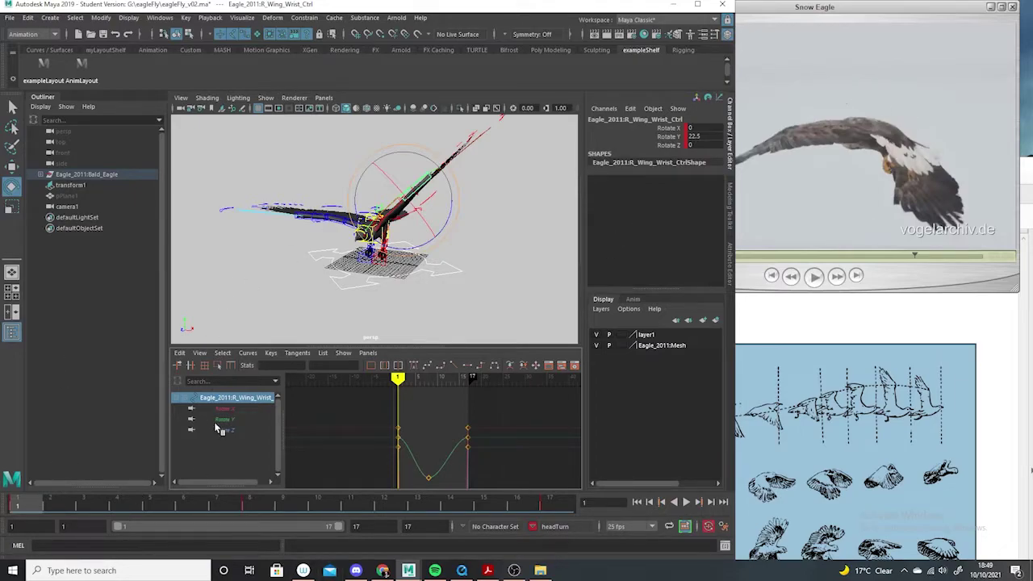
Advance the Snow Eagle video two frames and, at frame 10, key the right wrist at about -15.2, 16.5 and -43.7 in X, Y and Z
click(860, 6)
drag(24, 508, 283, 508)
click(818, 15)
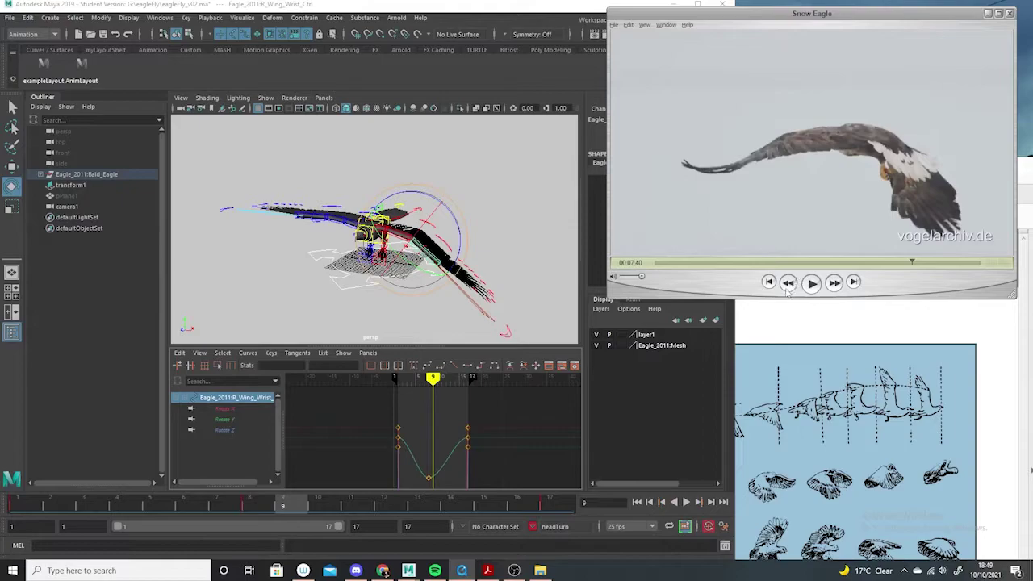
key(Right)
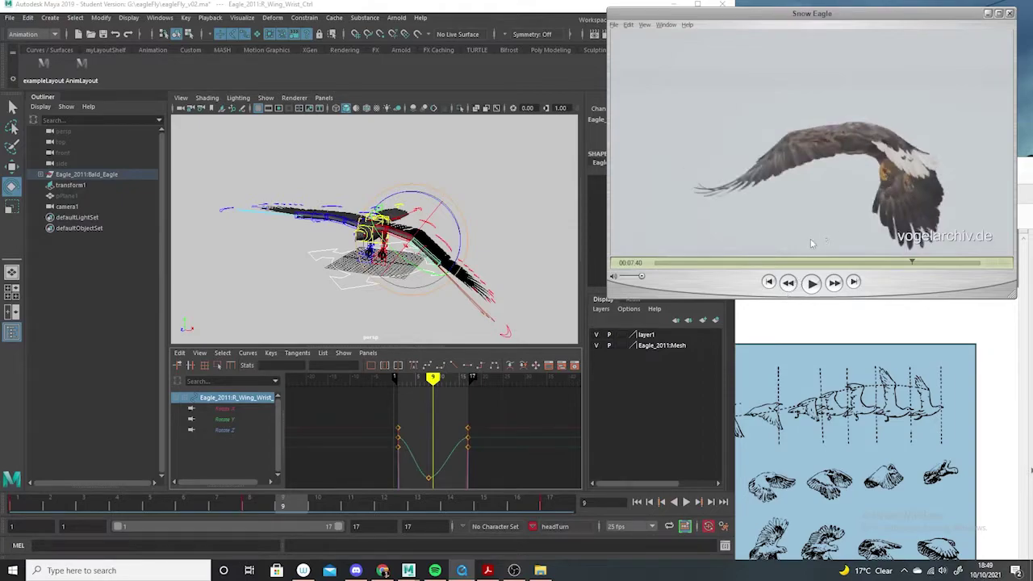
key(Right)
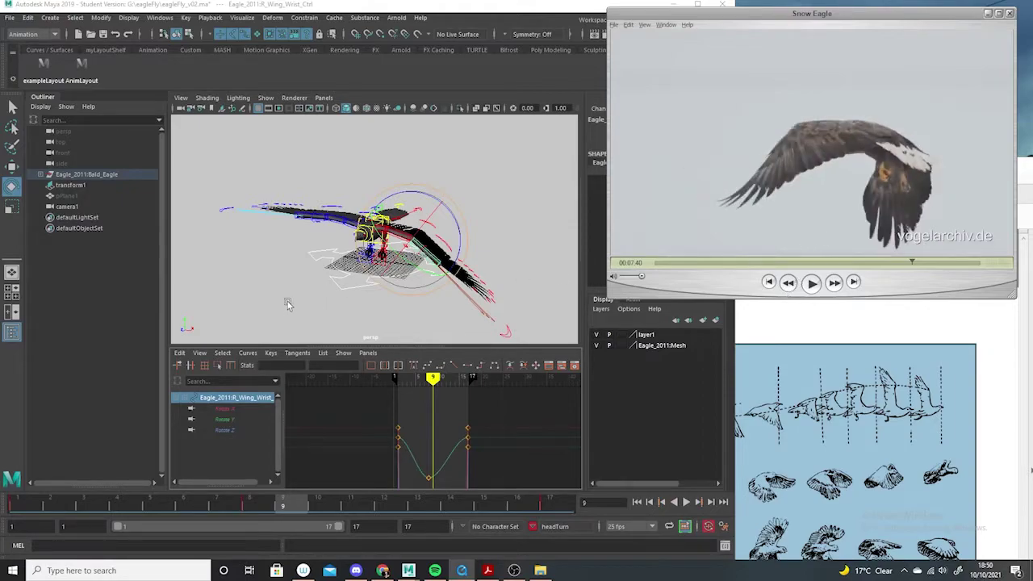
click(330, 509)
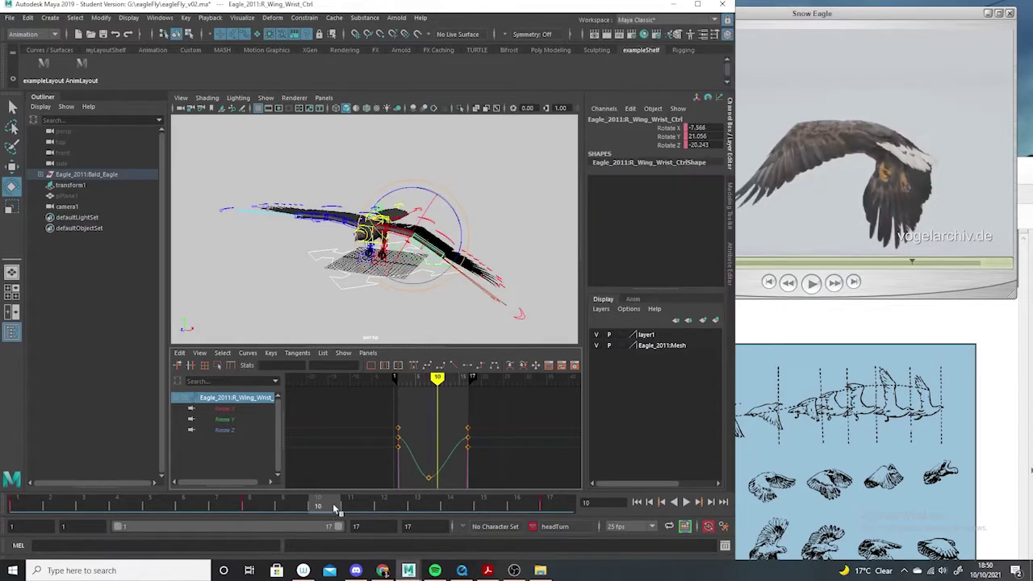
alt+drag(477, 222, 501, 253)
key(s)
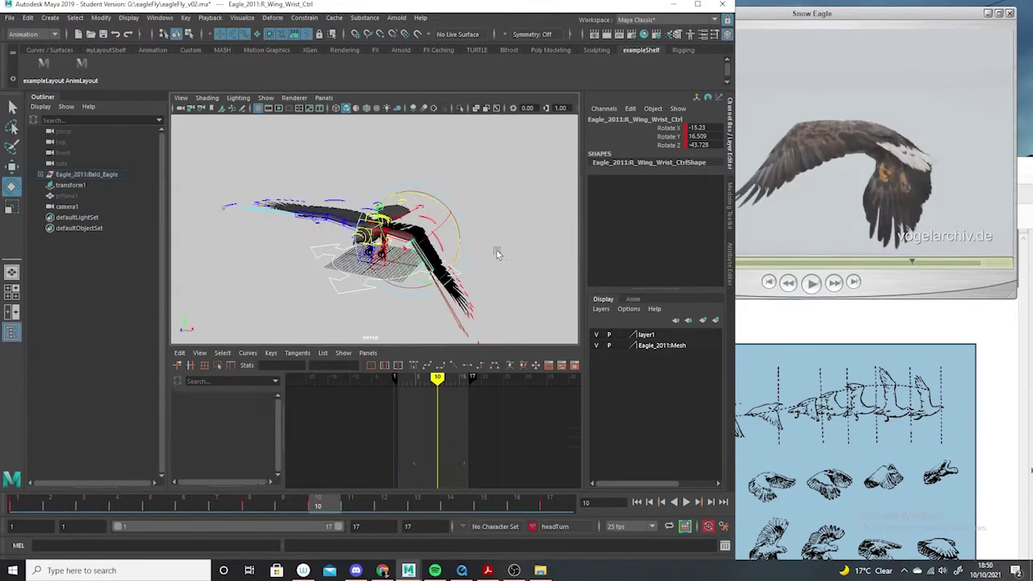
Fine-tune the right wing wrist rotation at frame 10 and play back the flap from the side
click(501, 253)
click(403, 239)
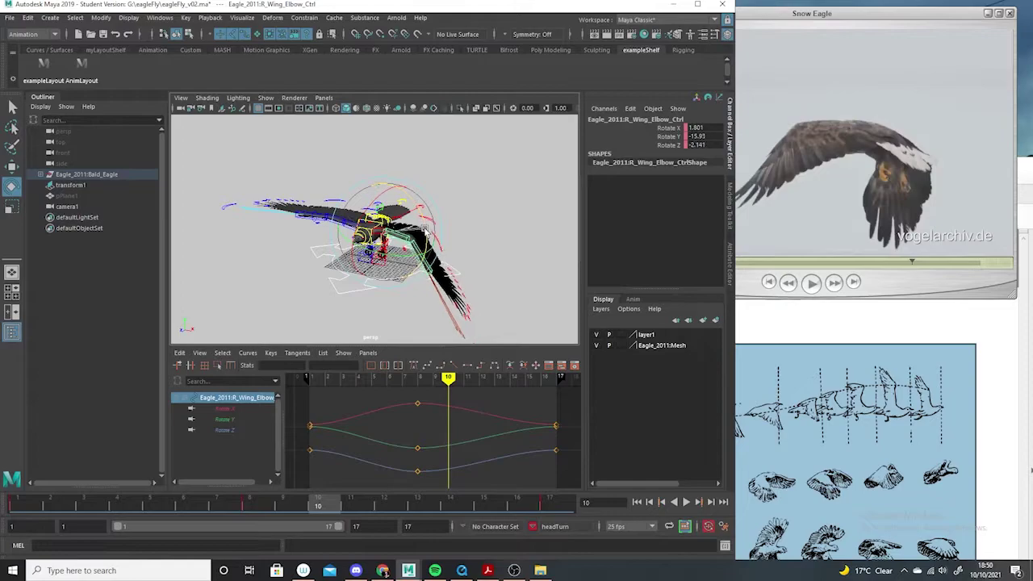
click(430, 265)
click(452, 260)
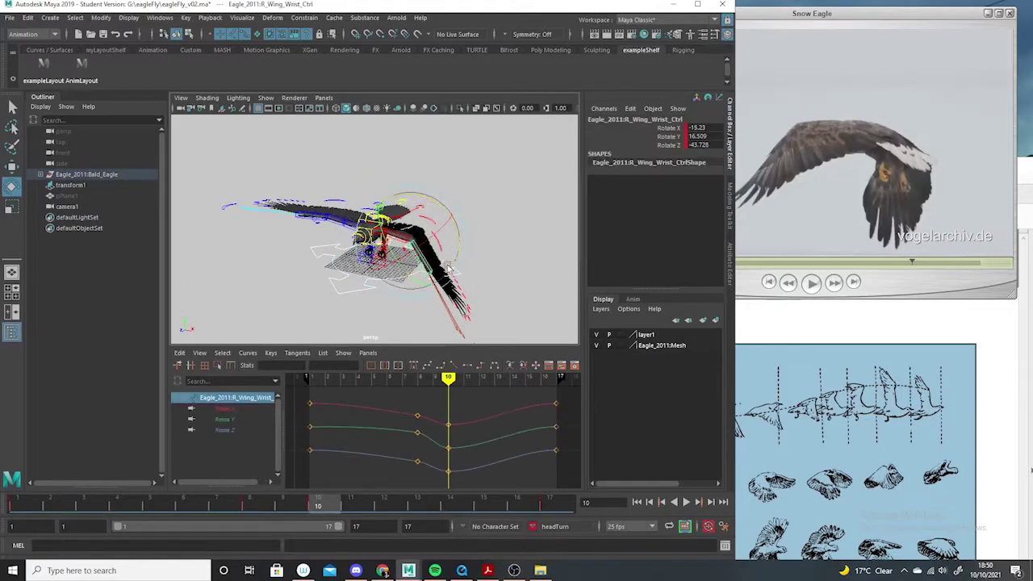
drag(454, 256, 266, 282)
key(alt+v)
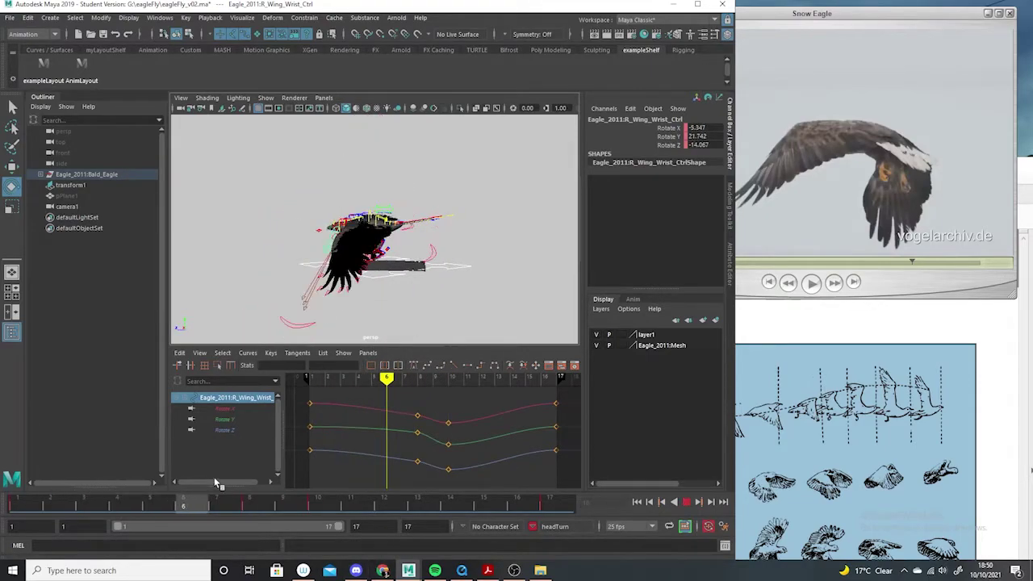
key(alt+v)
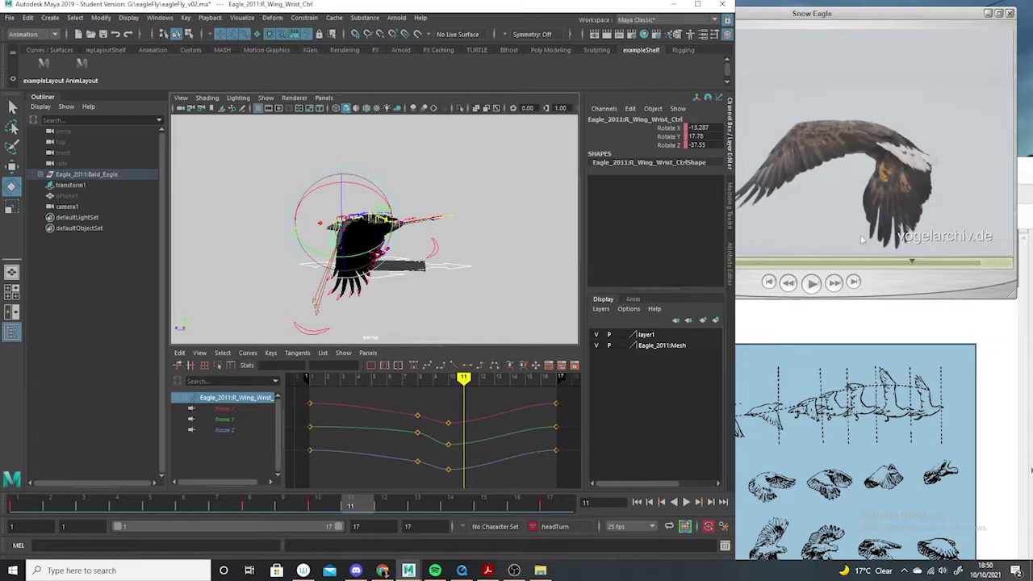
Scrub the Snow Eagle video back to about 00:07:38 and step between frames to find the raised-wing pose that starts the flap
click(858, 278)
click(814, 284)
click(812, 284)
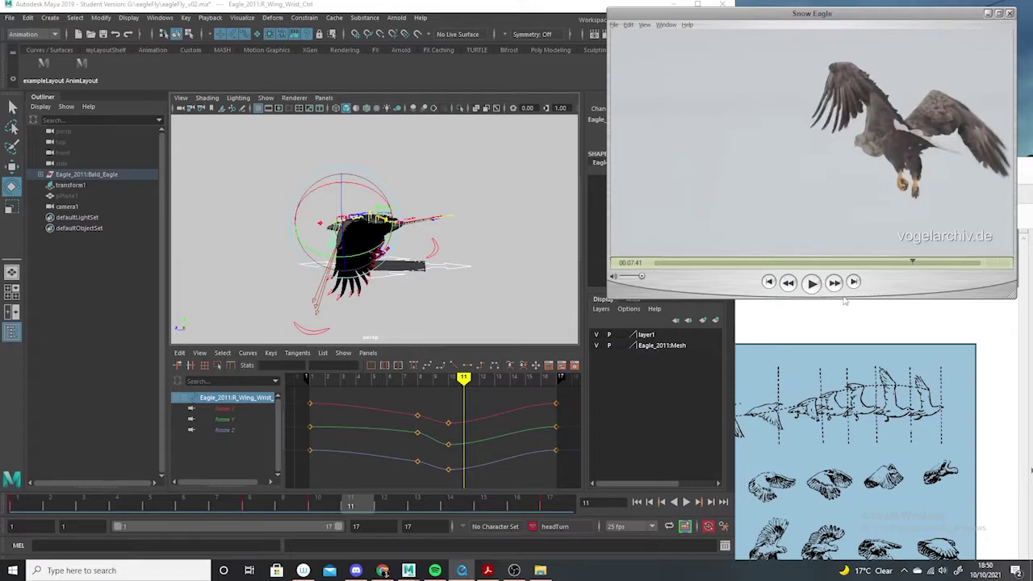
mouse_move(909, 265)
mouse_down()
mouse_move(894, 266)
mouse_move(911, 276)
mouse_up()
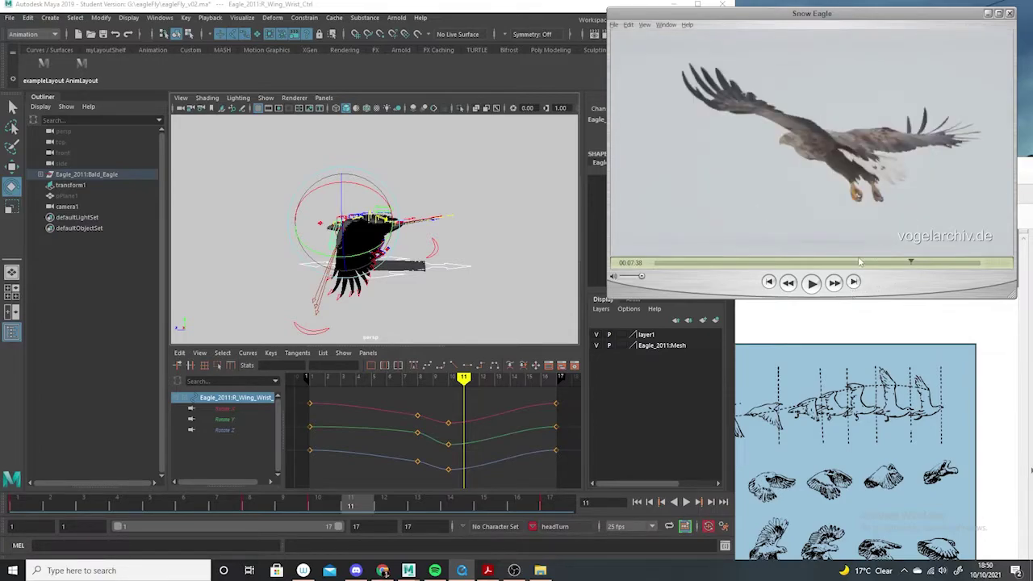
key(Left)
key(Left)
key(Left)
key(Left)
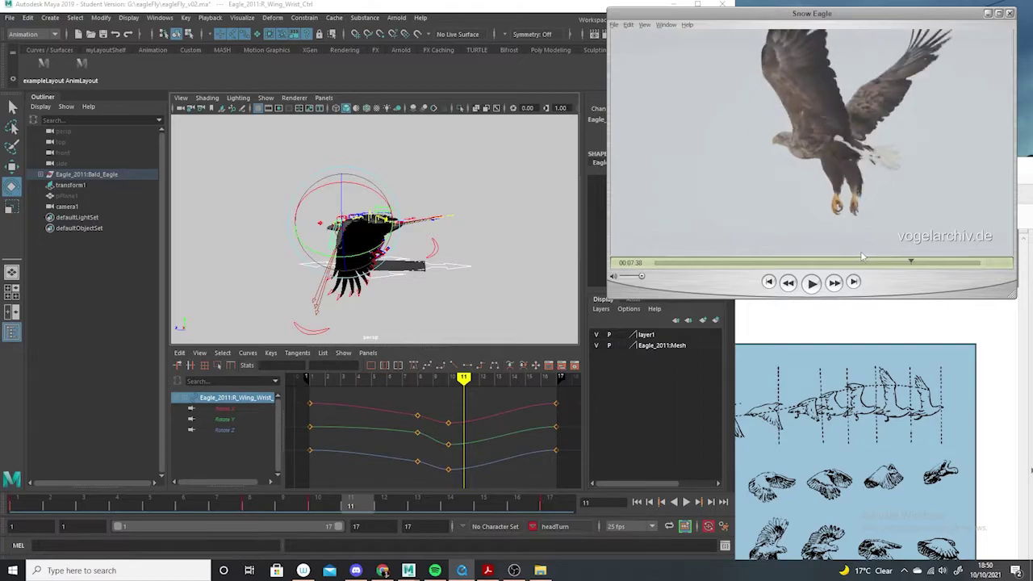
key(Left)
key(Left)
key(Left)
key(Left)
key(Left)
key(Left)
key(Left)
key(Left)
key(Right)
key(Right)
key(Right)
key(Right)
key(Right)
key(Right)
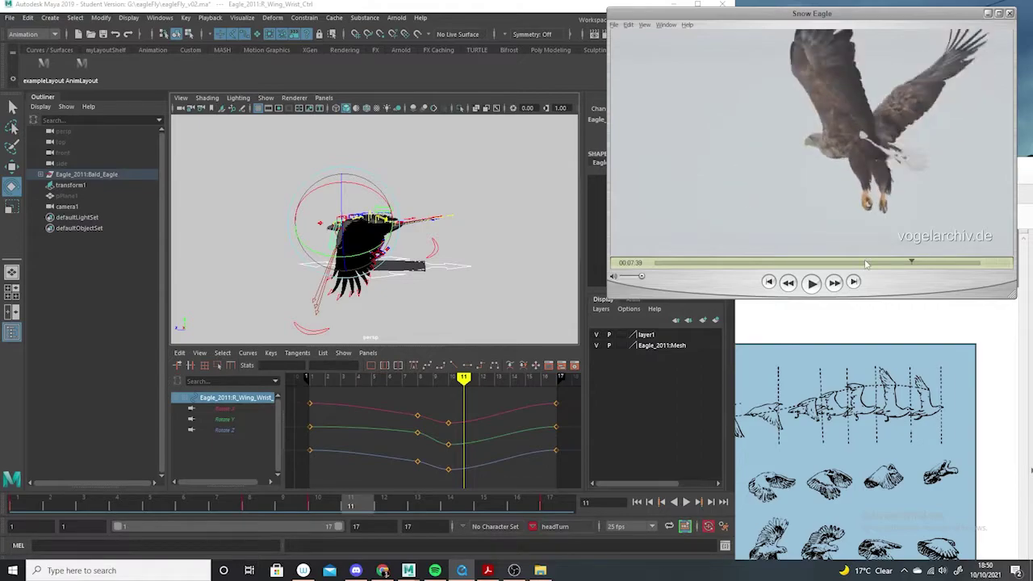
Step the Snow Eagle video through the downstroke and upstroke to examine how the wing bends and folds between extremes
key(Right)
key(Right)
key(Right)
key(Right)
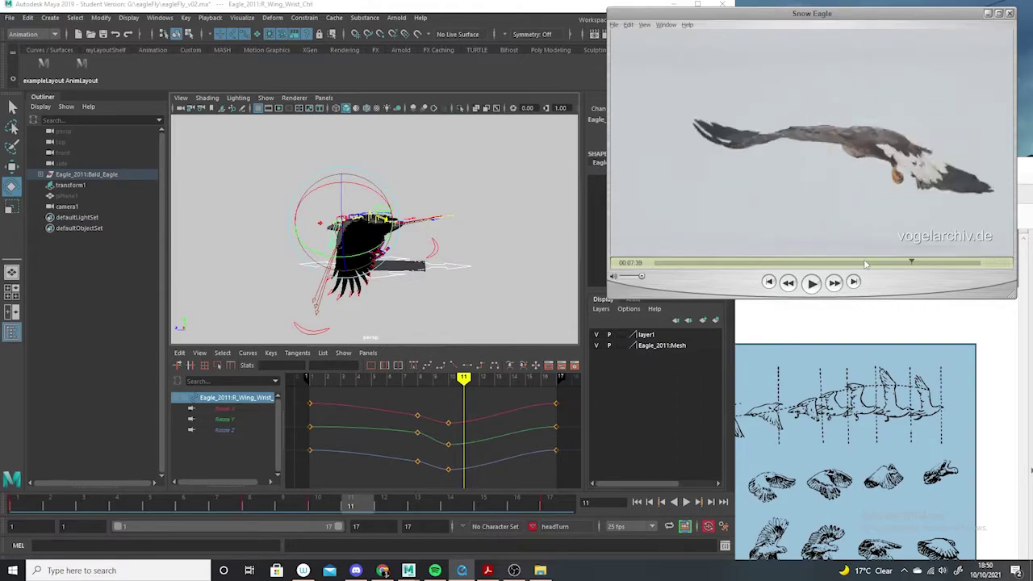
key(Right)
key(Right)
key(Right)
key(Right)
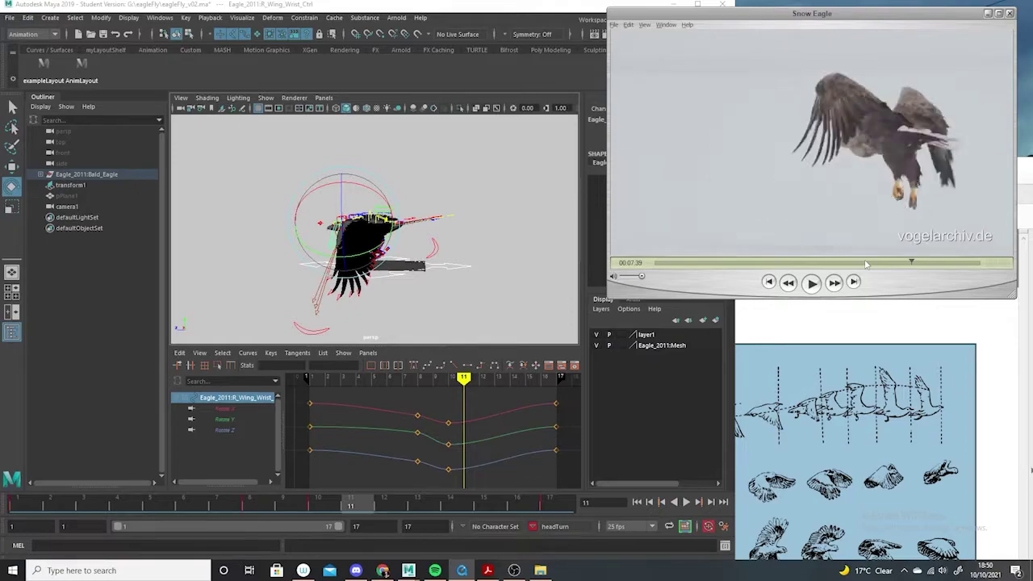
key(Right)
key(Right)
key(Right)
key(Right)
key(Right)
key(Right)
key(Right)
key(Right)
key(Right)
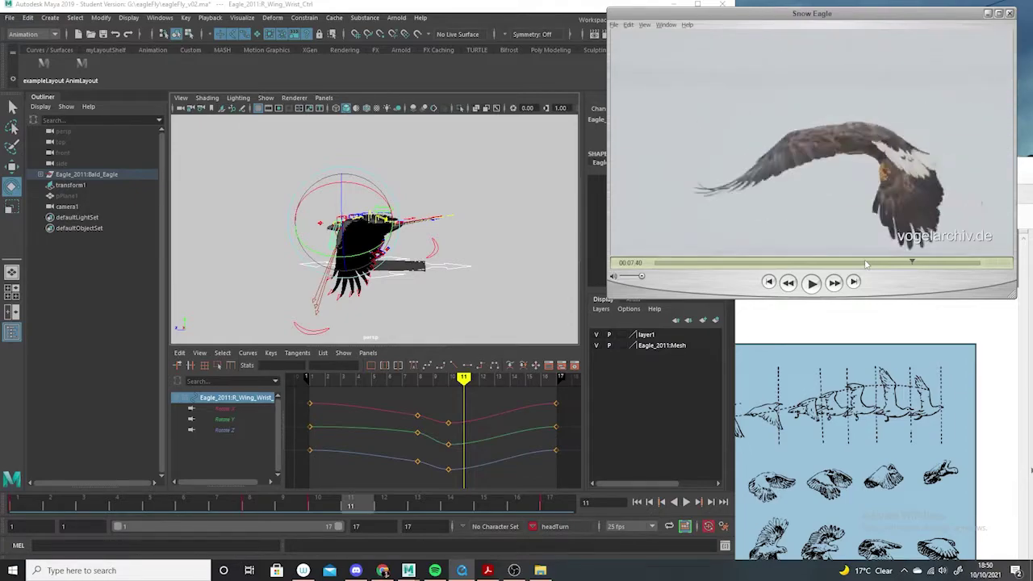
key(Right)
key(Right)
key(Right)
key(Right)
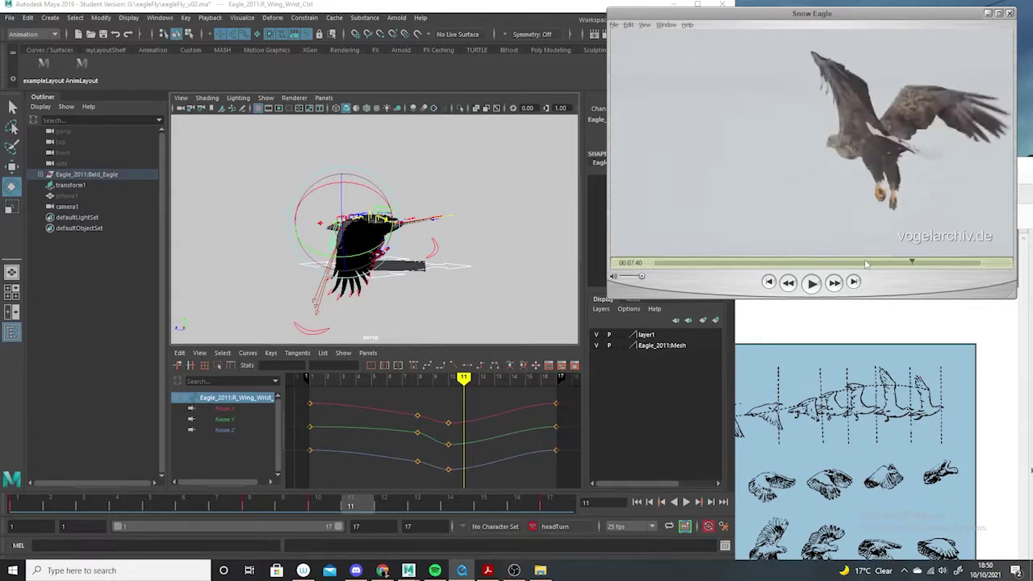
key(Right)
key(Right)
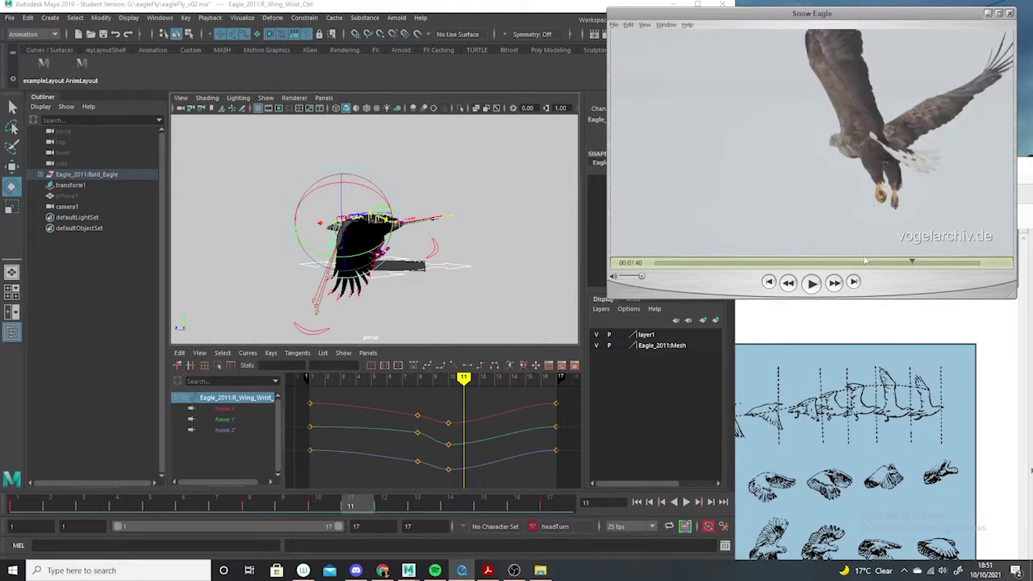
key(Right)
key(Right)
key(Right)
key(Right)
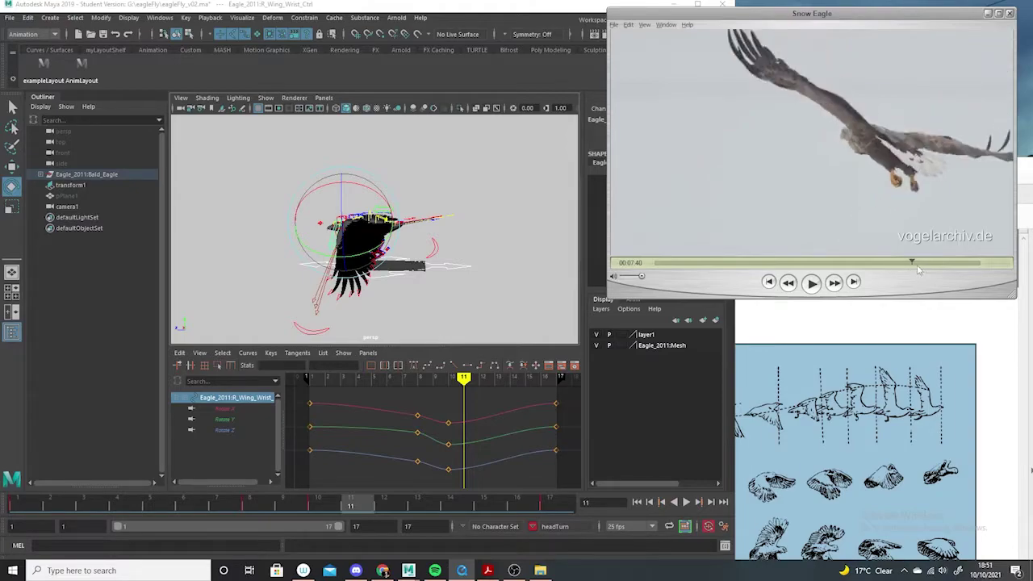
key(Right)
key(Right)
key(Right)
key(Right)
key(Right)
key(Right)
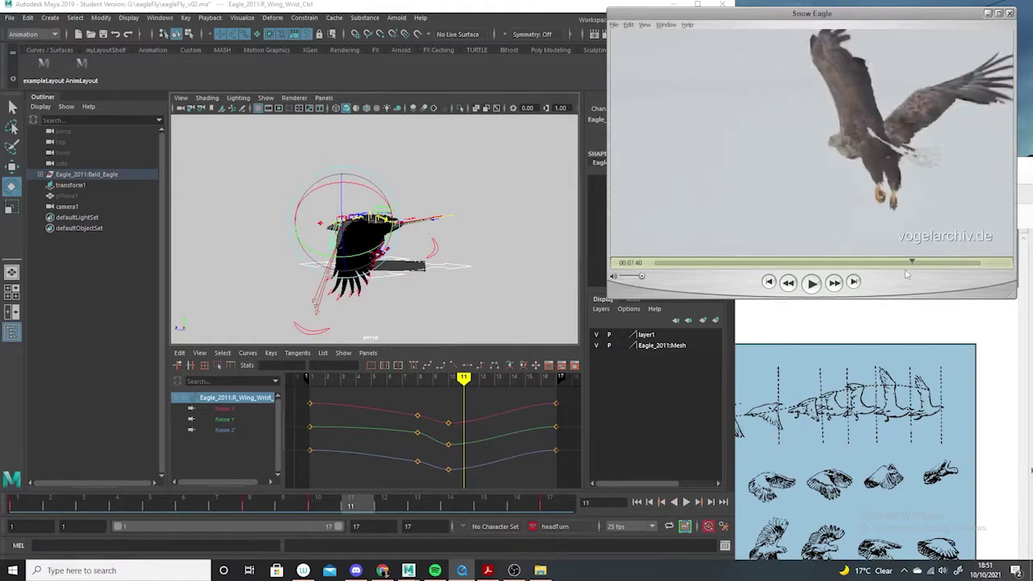
key(Right)
key(Right)
key(Right)
key(Right)
key(Right)
key(Right)
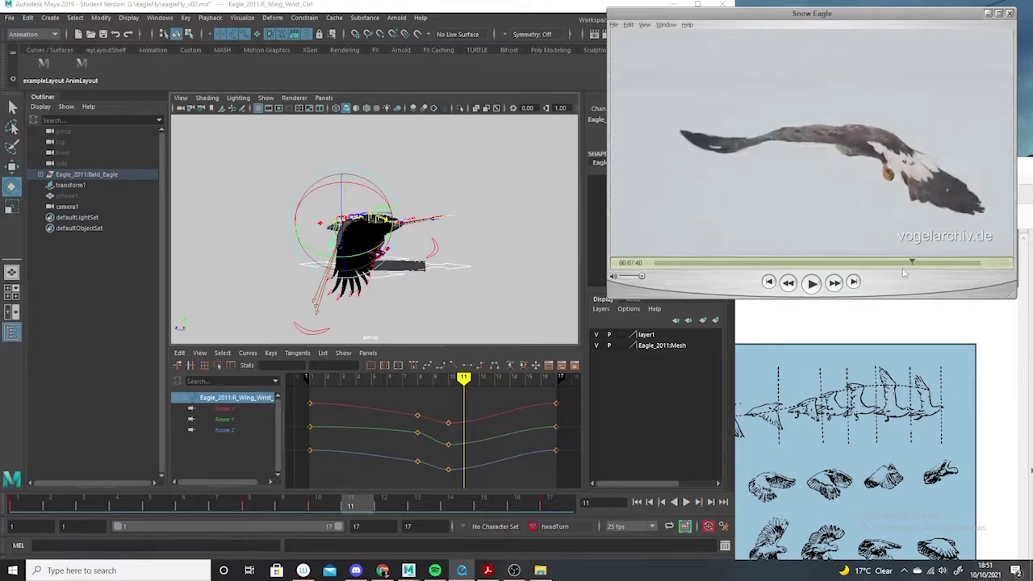
Rewind the Snow Eagle video to the raised-wing pose and advance it frame by frame to the folded-wing pose early in the upstroke
key(Left)
key(Left)
key(Left)
key(Left)
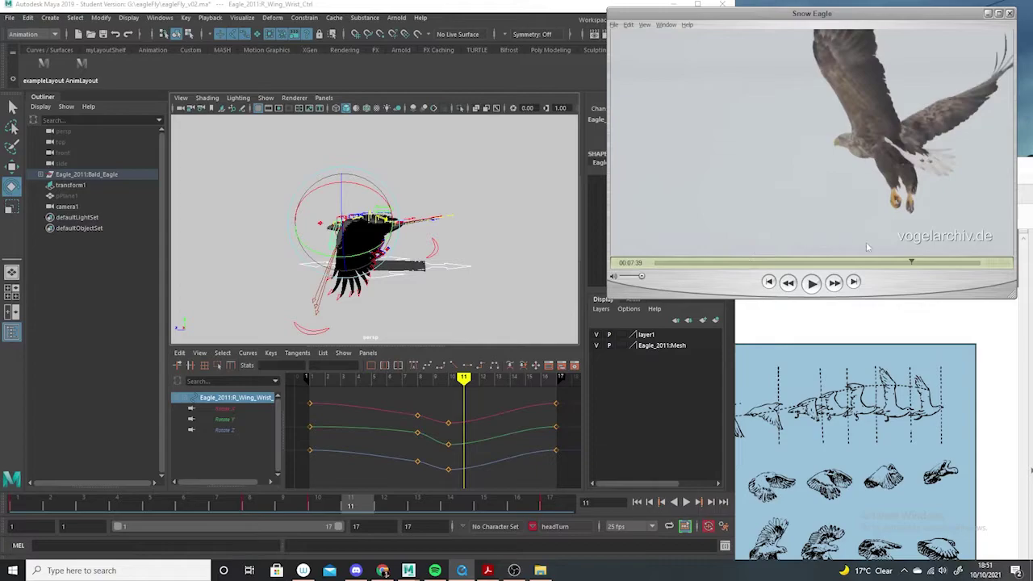
key(Right)
key(Right)
key(Right)
key(Right)
key(Right)
key(Right)
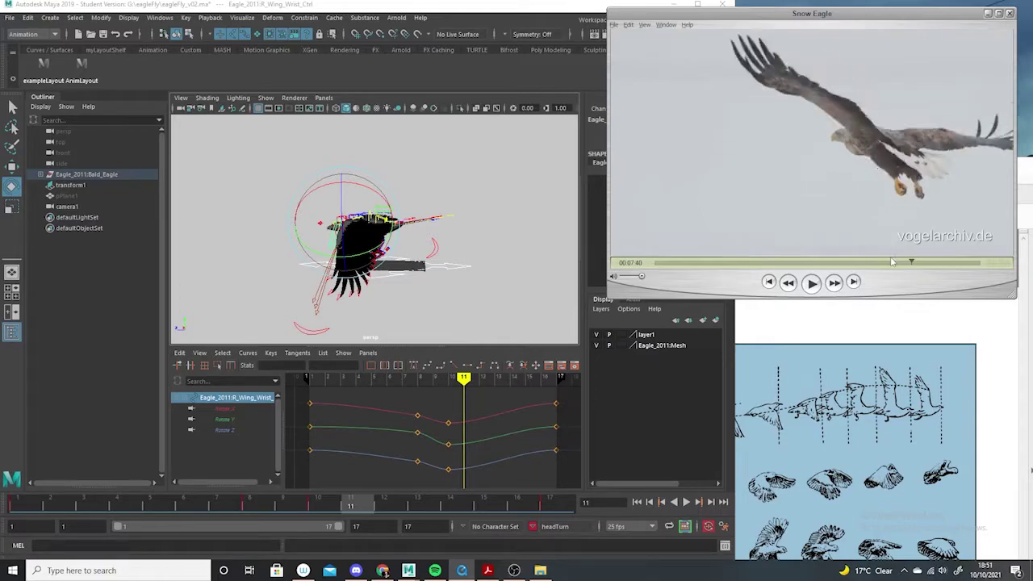
key(Right)
key(Right)
key(Right)
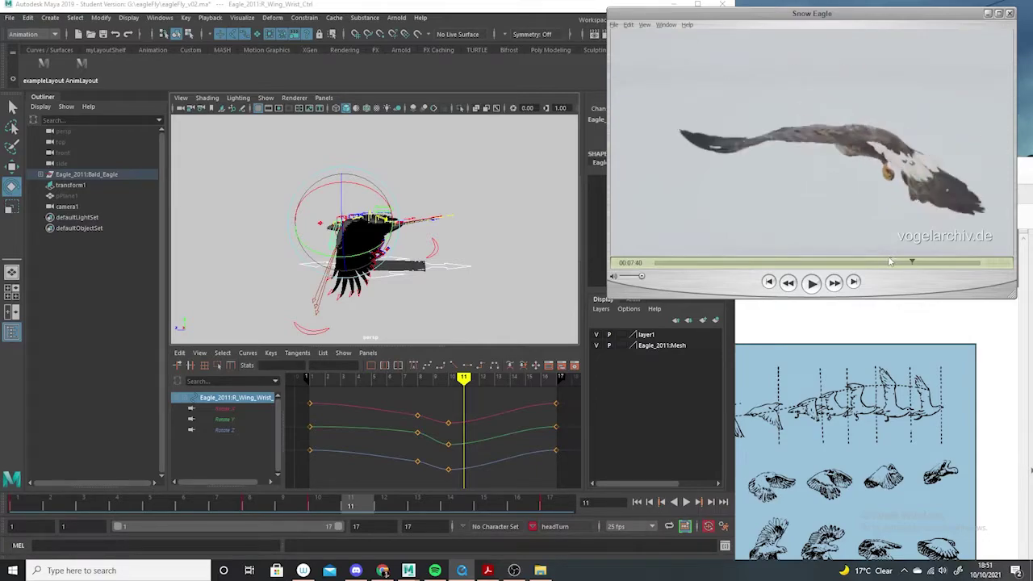
key(Right)
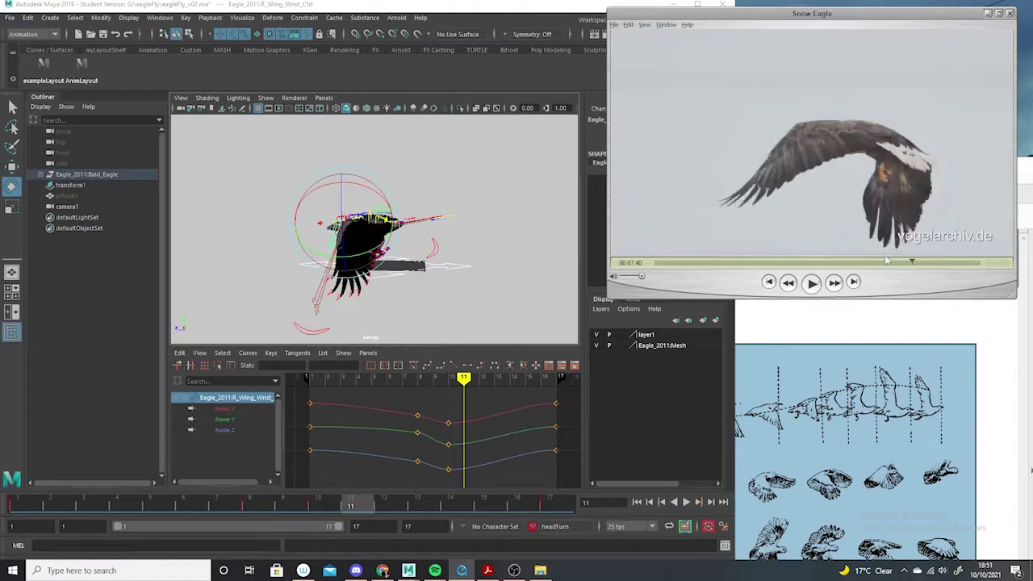
key(Right)
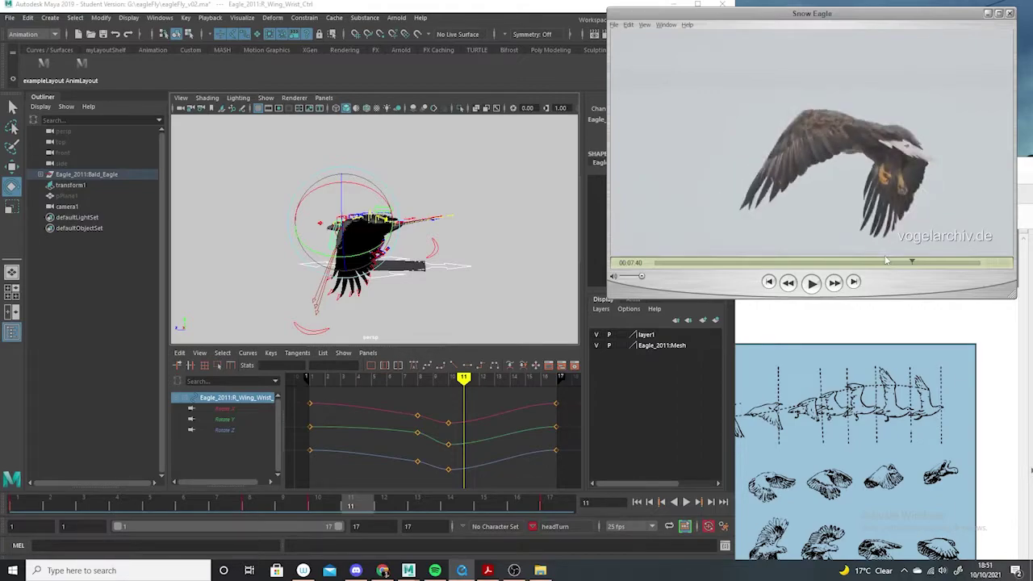
key(Right)
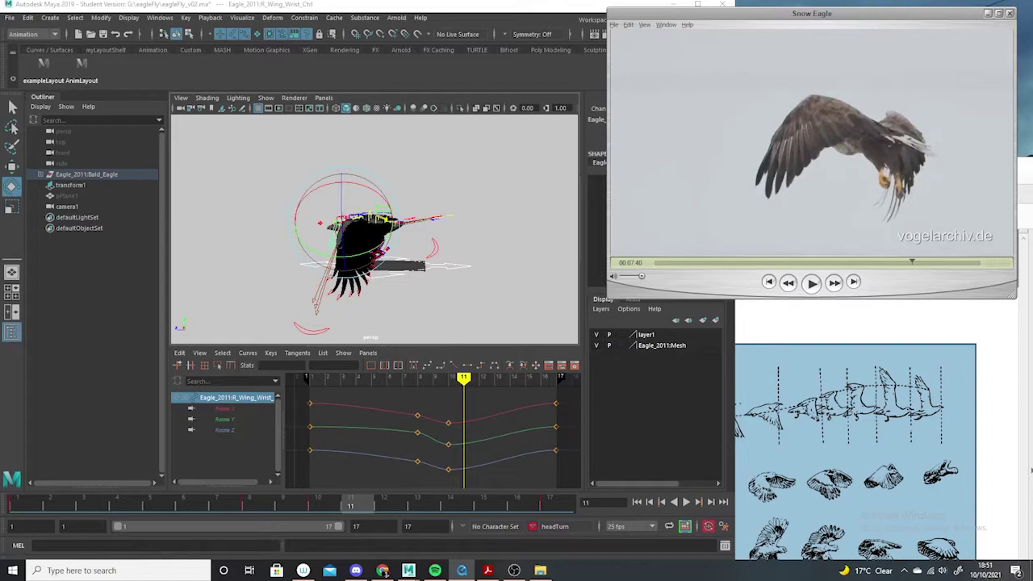
key(Right)
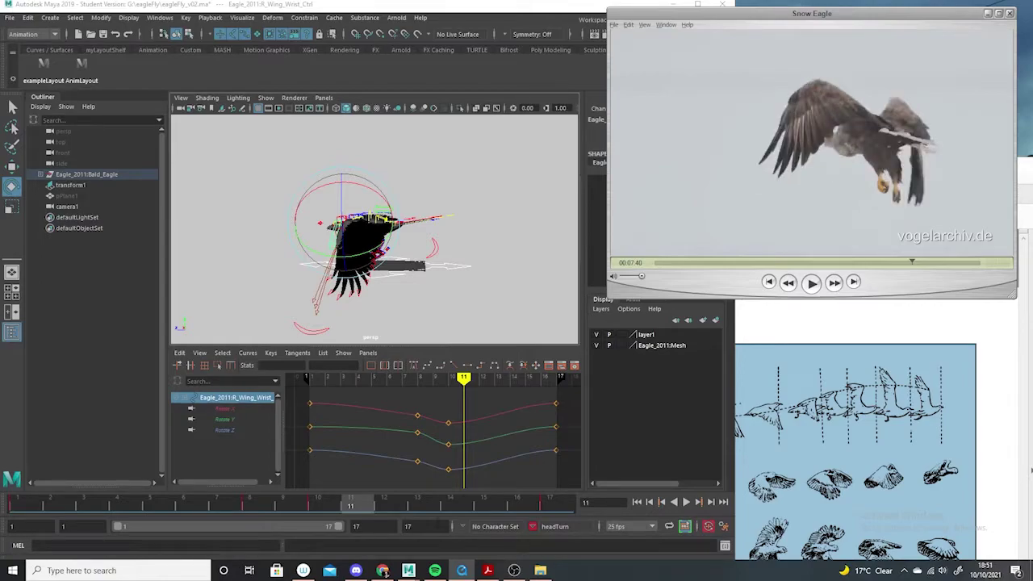
At frame 13, raise the right wing shoulder to about 36 in Rotate Z and key it
click(432, 506)
alt+drag(445, 234, 500, 286)
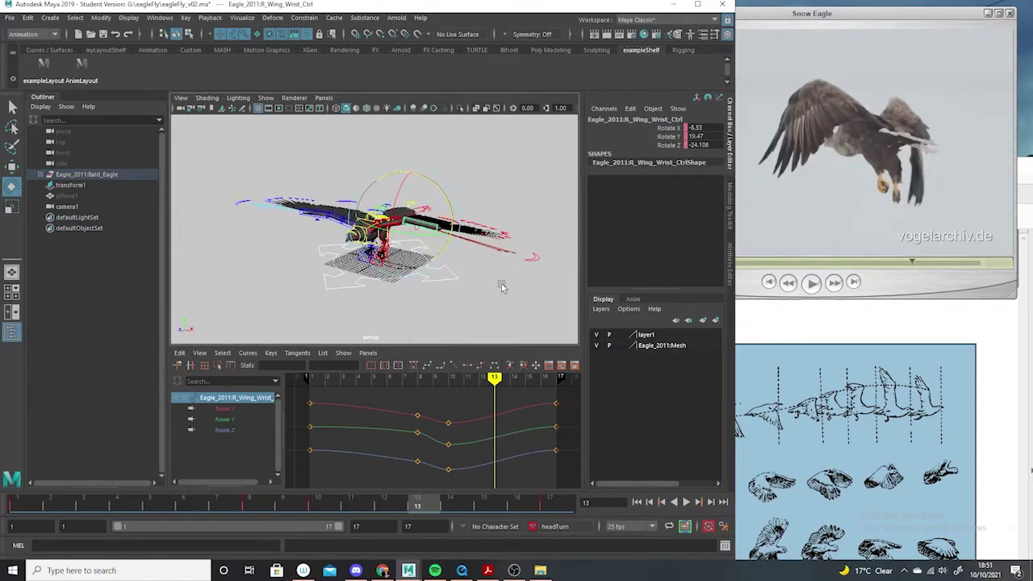
alt+drag(472, 246, 489, 202)
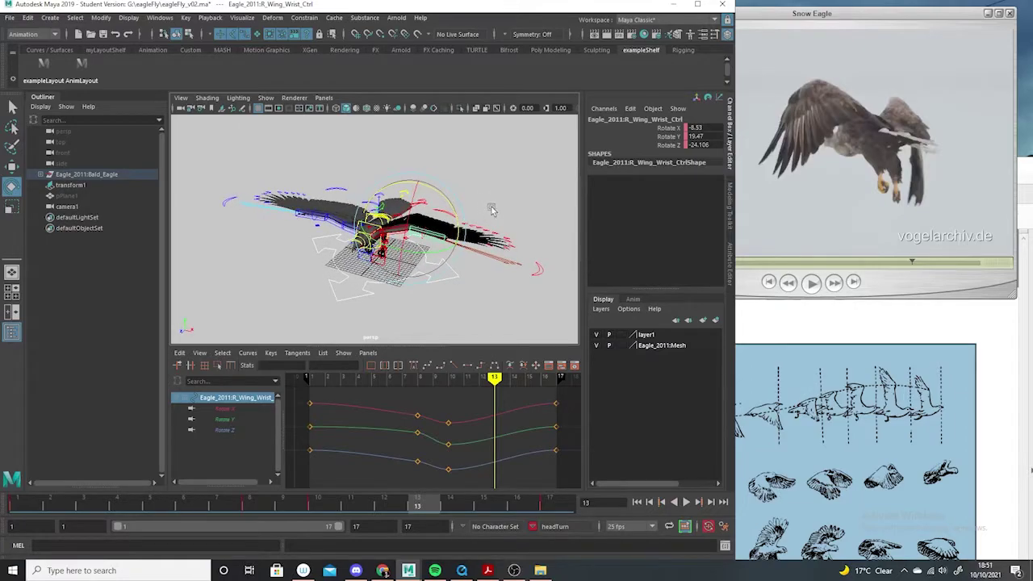
click(453, 301)
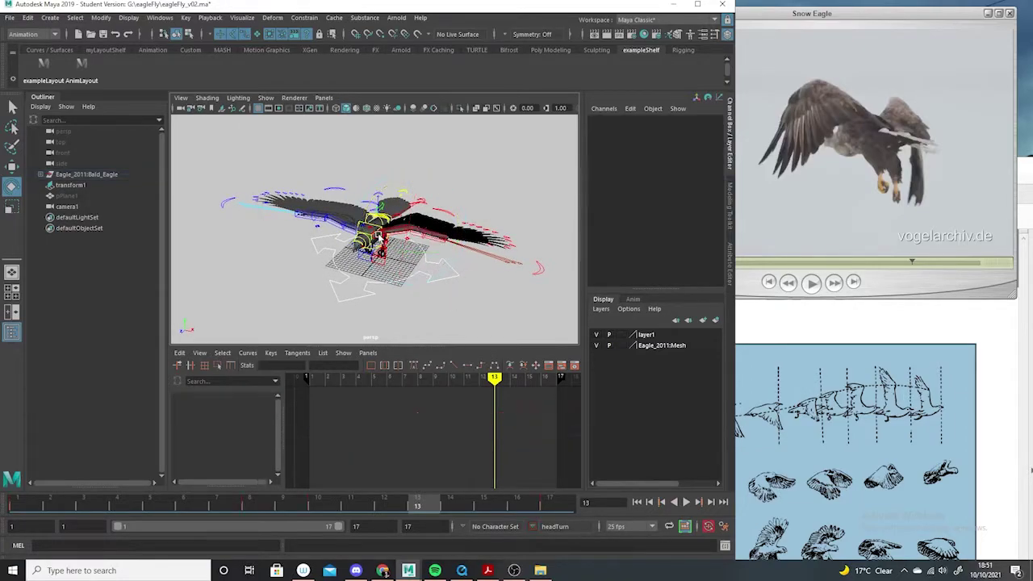
click(379, 238)
drag(415, 223, 408, 210)
key(s)
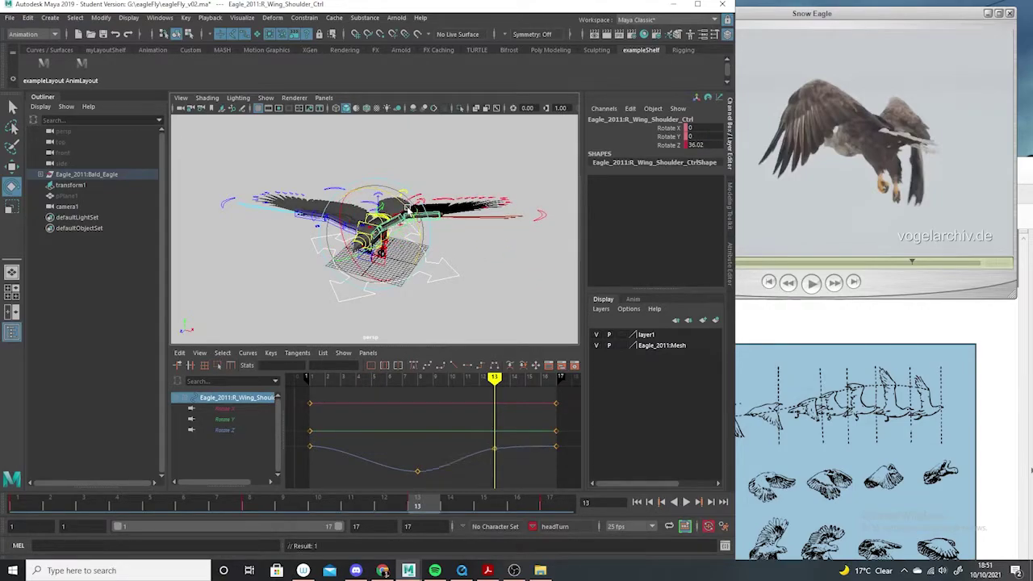
Bend the right wing elbow down at frame 13 to about -5.7 in Rotate Z
click(477, 252)
click(437, 208)
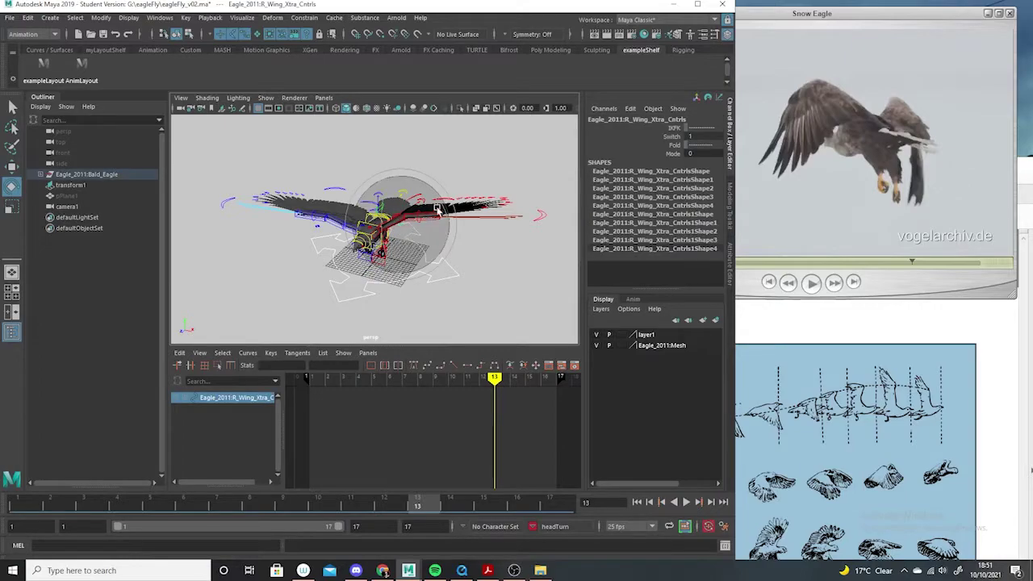
click(473, 256)
click(393, 228)
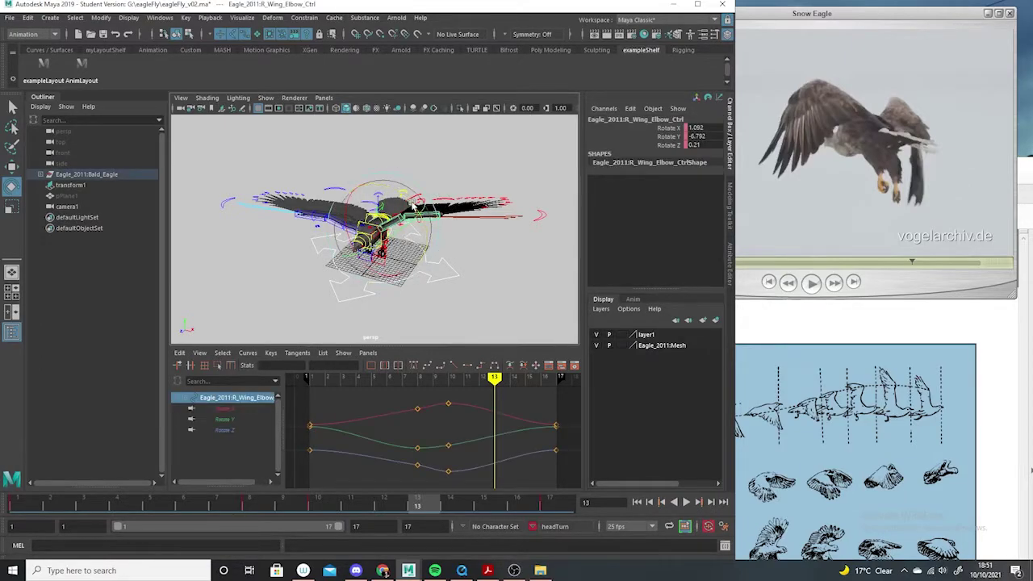
drag(412, 207, 413, 210)
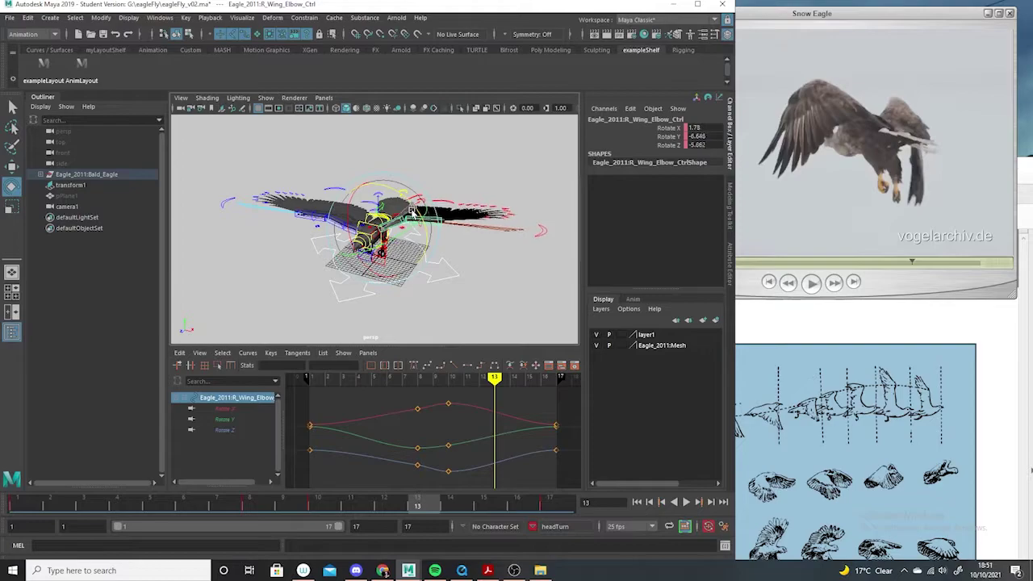
Fold the right wrist down at frame 13 to about -18.8, 10 and -62.8 in X, Y and Z, and play back the cycle
click(459, 214)
click(457, 231)
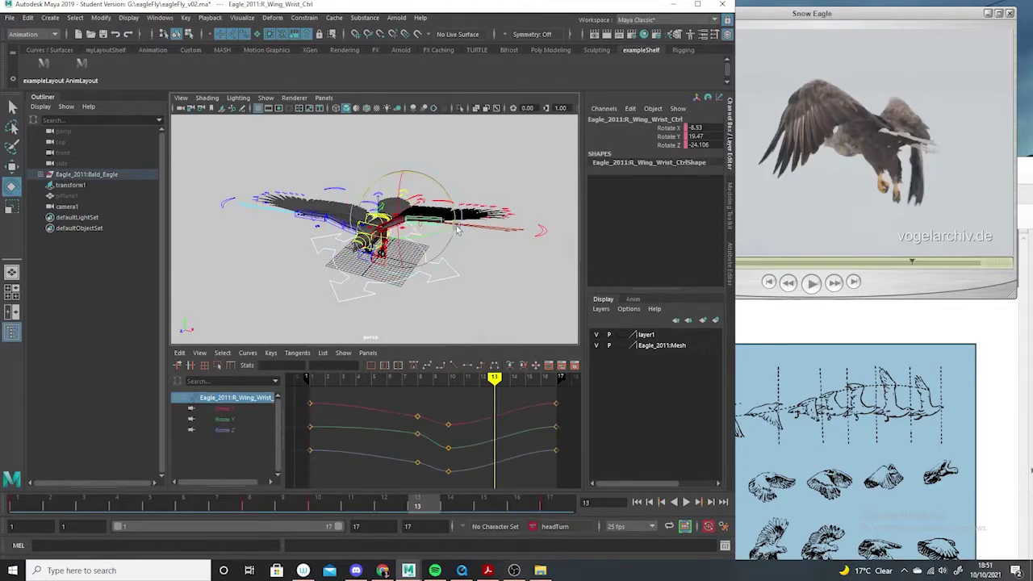
drag(443, 197, 457, 240)
scroll(478, 450, down, 5)
drag(394, 154, 409, 160)
key(alt+v)
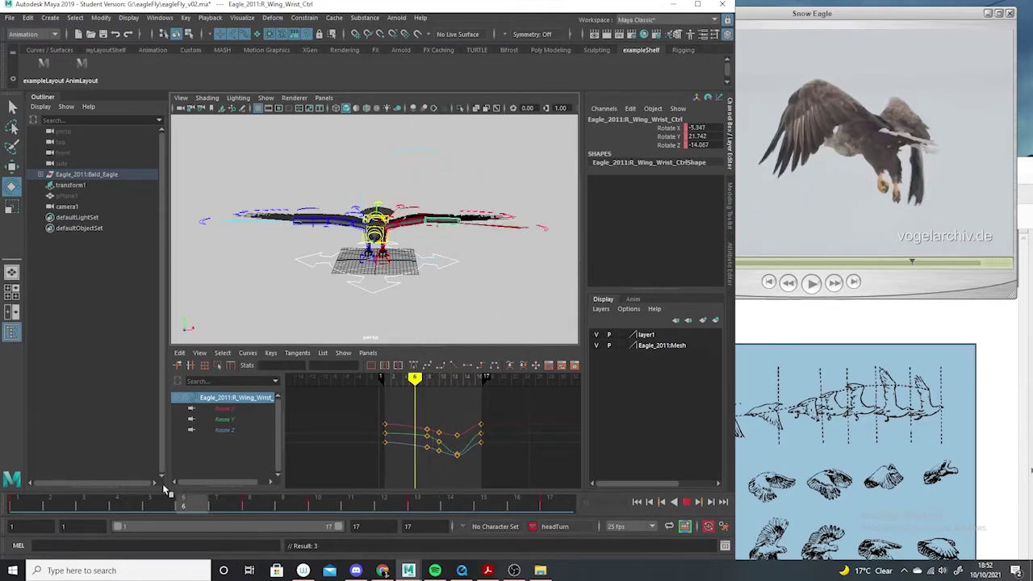
key(alt+v)
drag(485, 506, 425, 502)
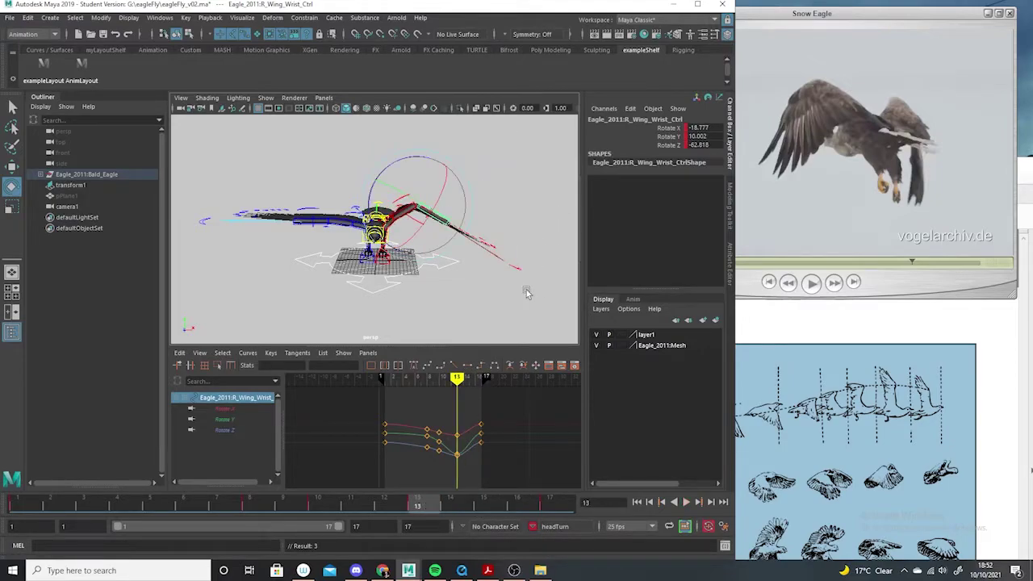
Advance the Snow Eagle video to the rising-wing pose and, at frame 15, key the right shoulder at about 46.1 in Rotate Z
click(809, 24)
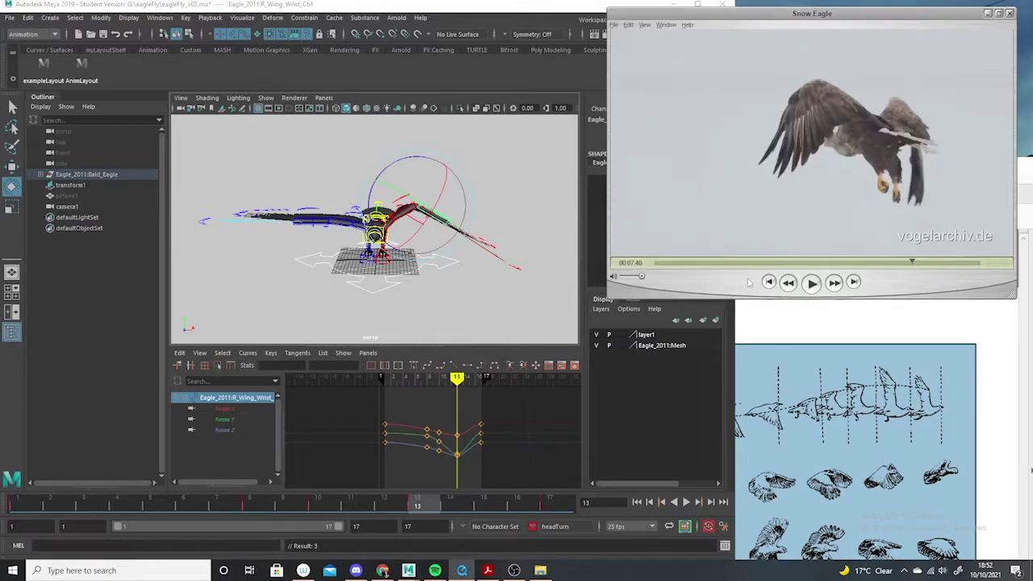
key(Right)
key(Right)
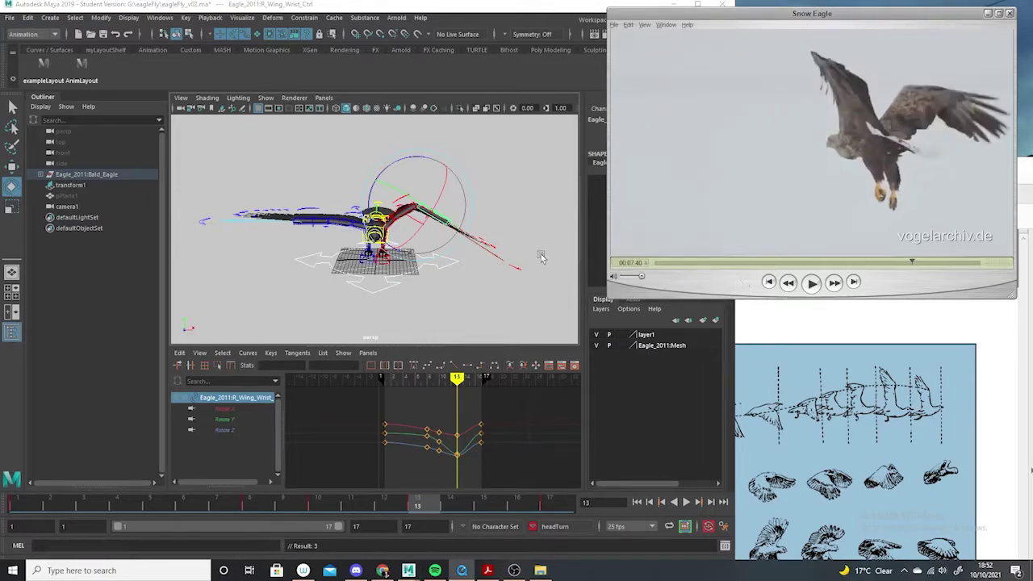
click(484, 505)
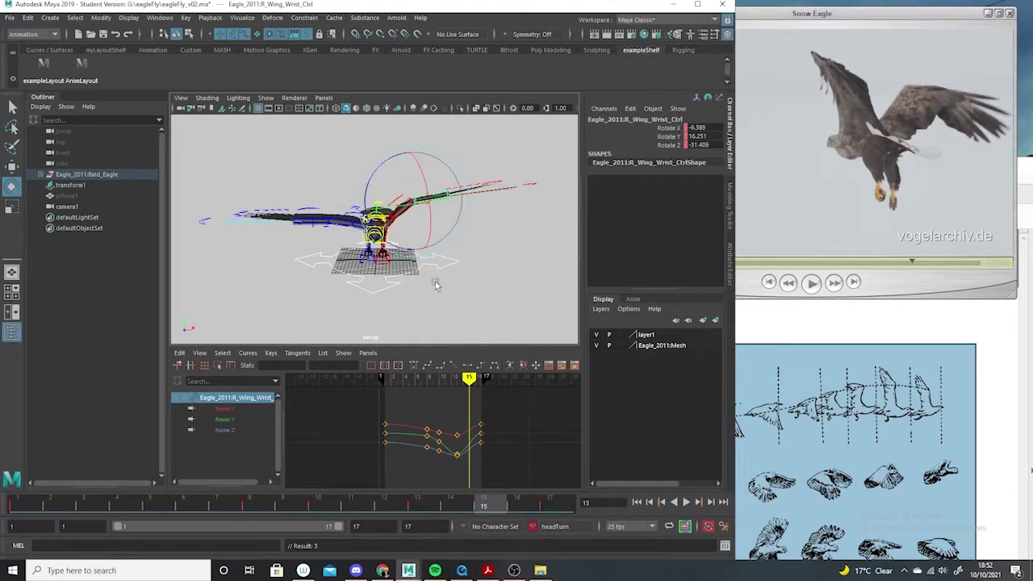
mouse_move(480, 297)
alt+mouse_down()
mouse_move(490, 300)
mouse_move(476, 301)
alt+mouse_up()
click(510, 264)
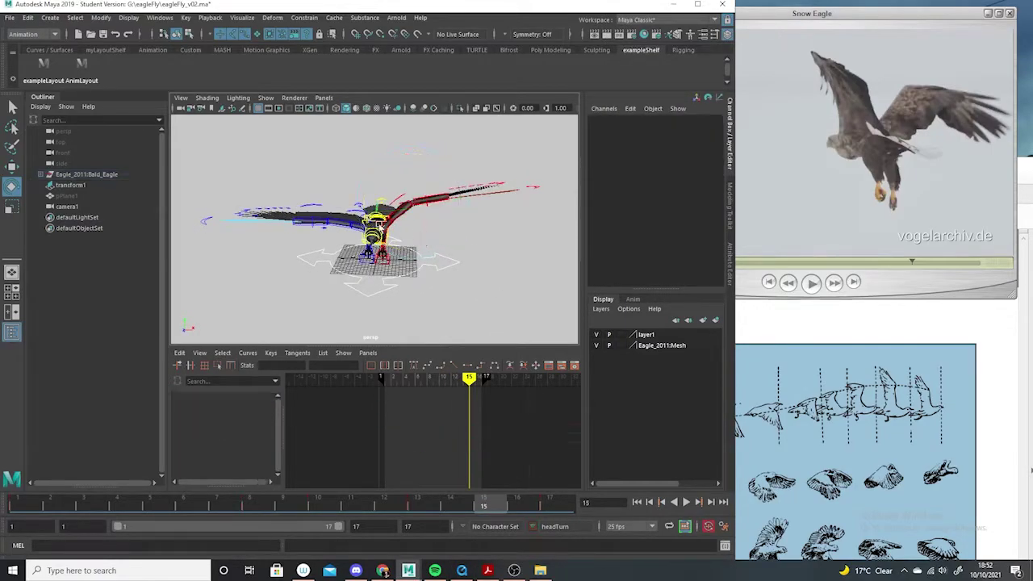
click(425, 205)
drag(417, 197, 412, 194)
key(s)
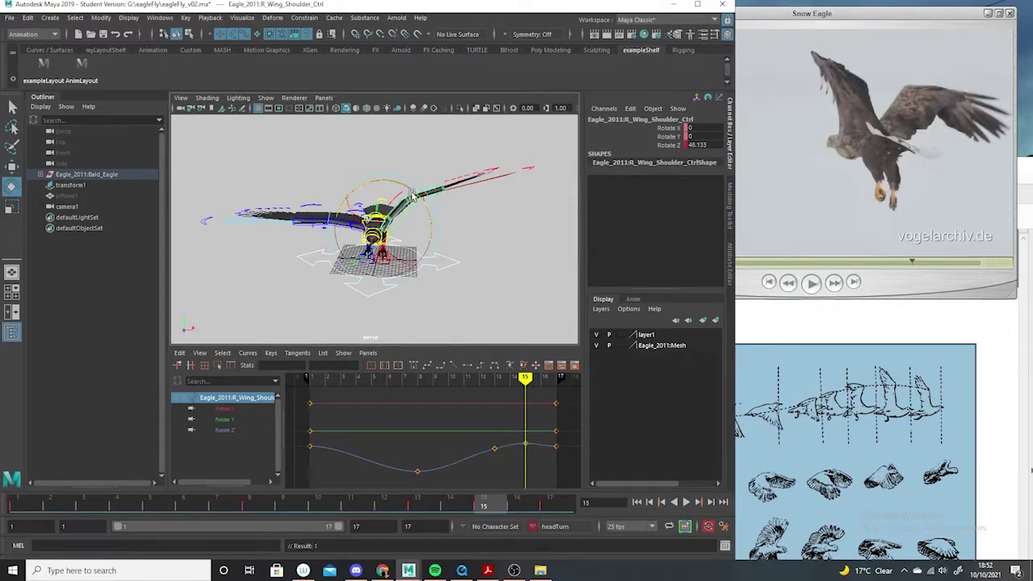
At frame 15, bend the right elbow down and fold the right wrist to about -12.4, 14.1 and -42.9 in X, Y and Z, keying the wrist
click(433, 222)
click(404, 207)
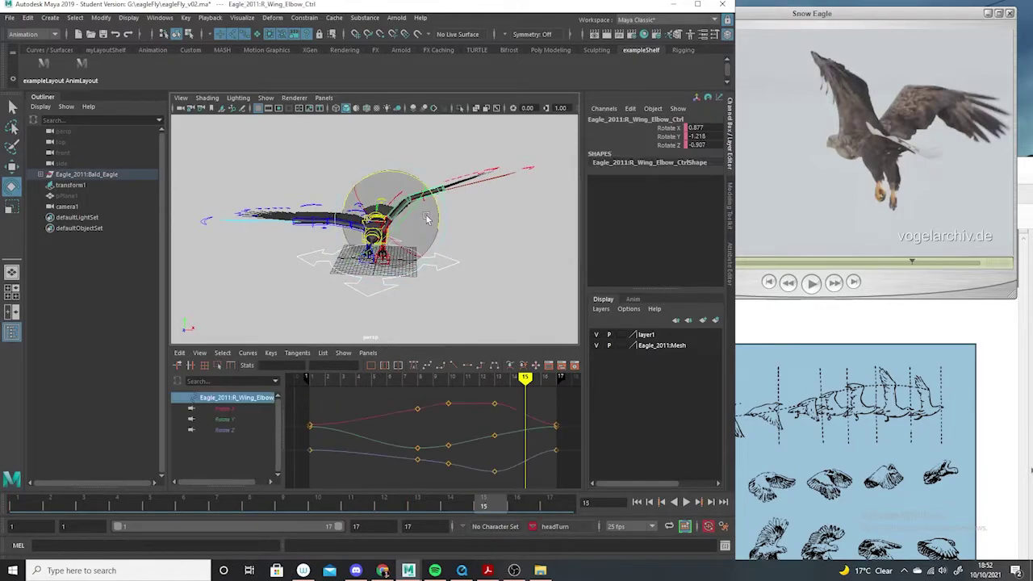
drag(432, 194, 433, 214)
click(463, 226)
click(452, 216)
drag(428, 163, 437, 189)
key(s)
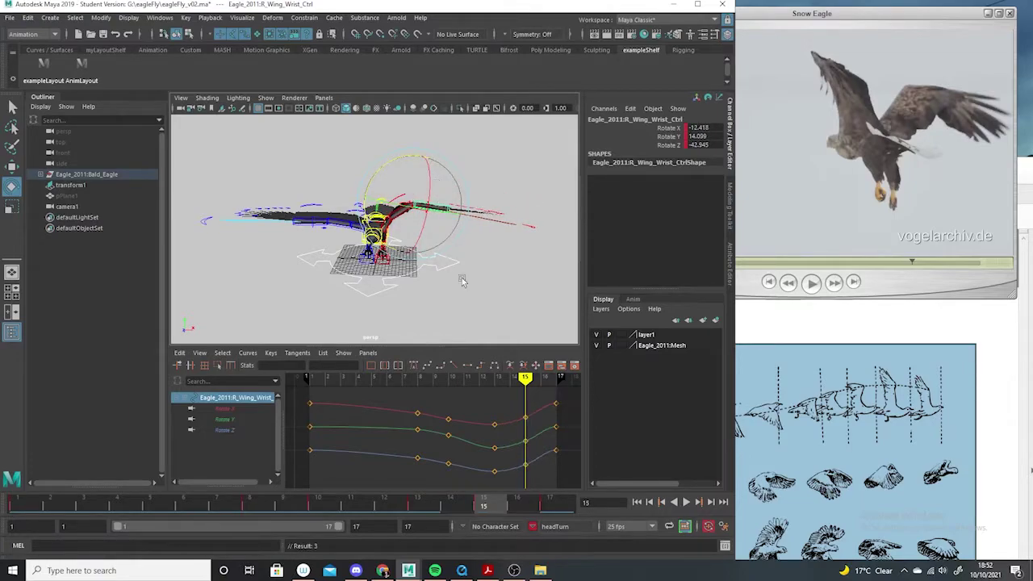
Play back the wing cycle to check the upstroke motion
key(alt+v)
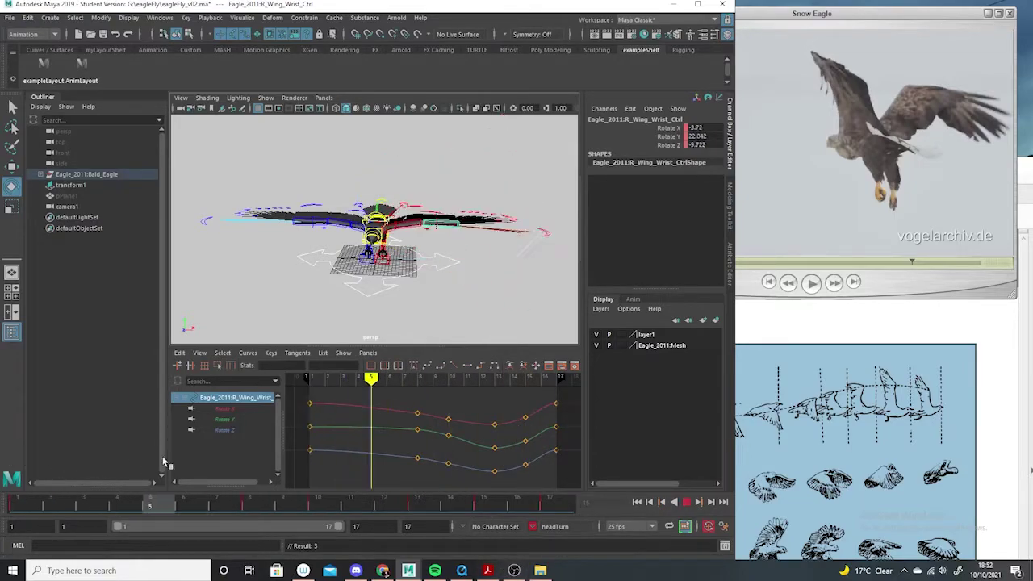
key(alt+v)
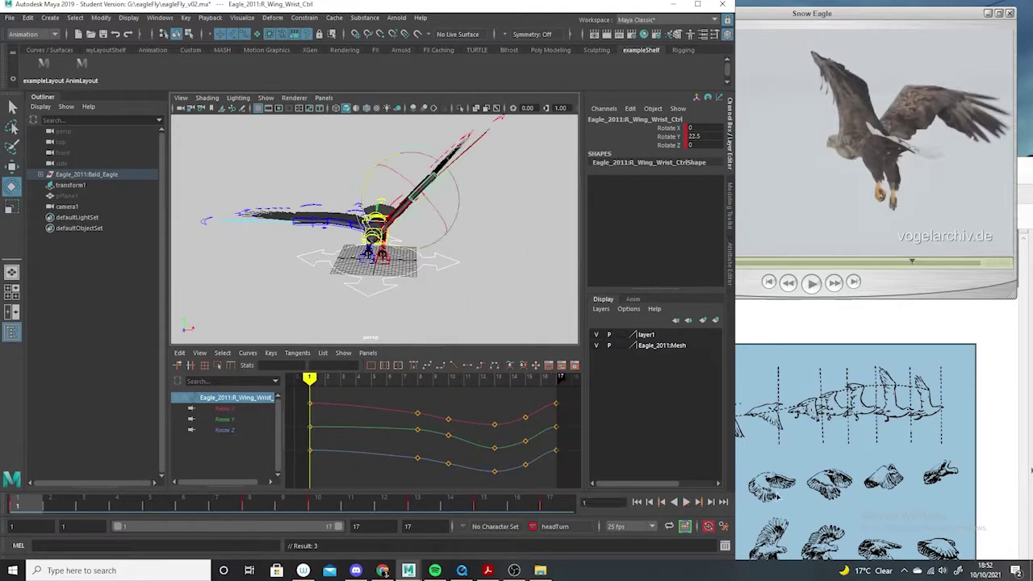
click(686, 502)
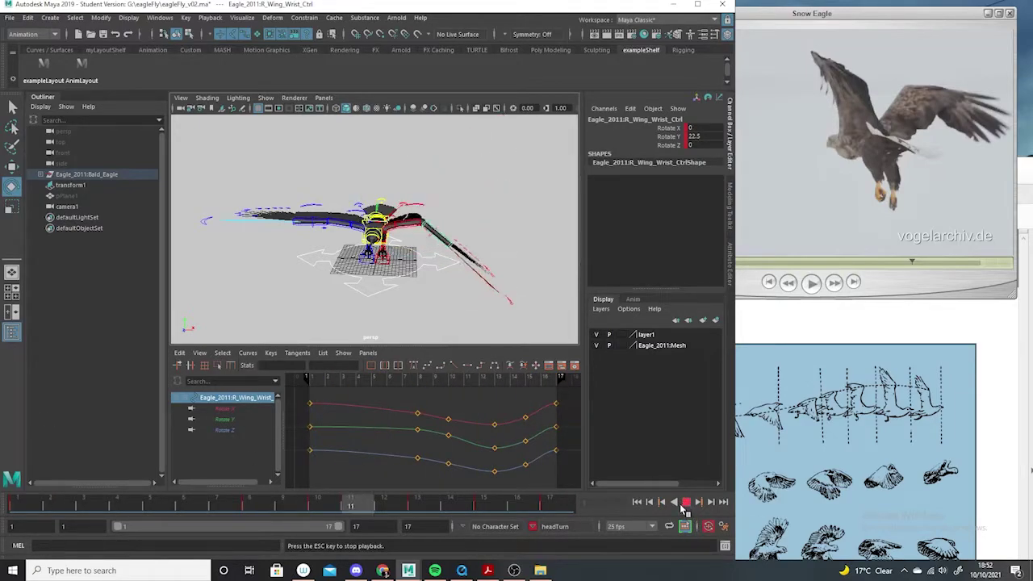
click(686, 502)
key(alt+shift+v)
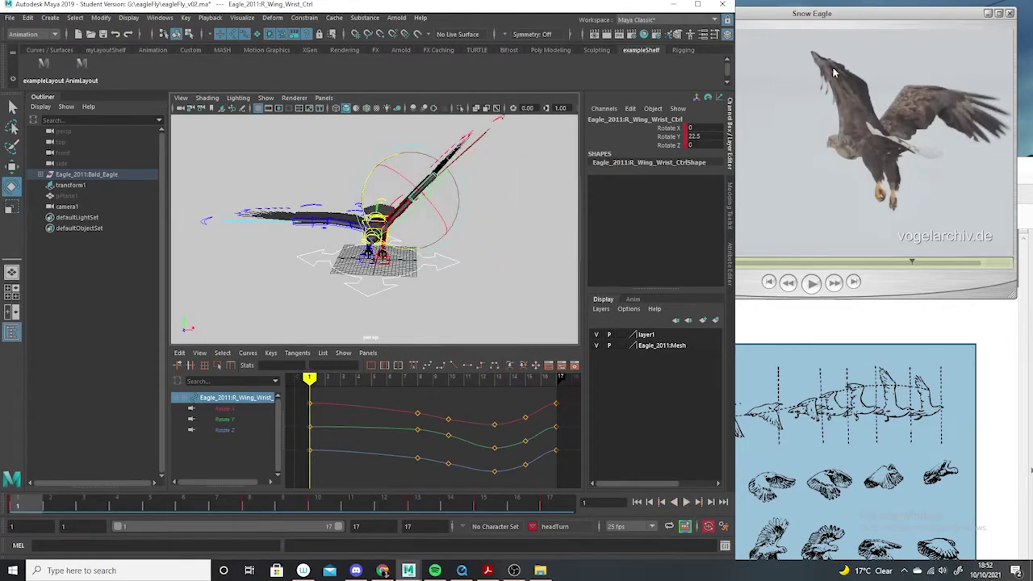
Set the Snow Eagle video to the early downstroke pose and, at frame 3, key the right wrist raised to about 3.9, 21.7 and 11 in X, Y and Z
click(870, 293)
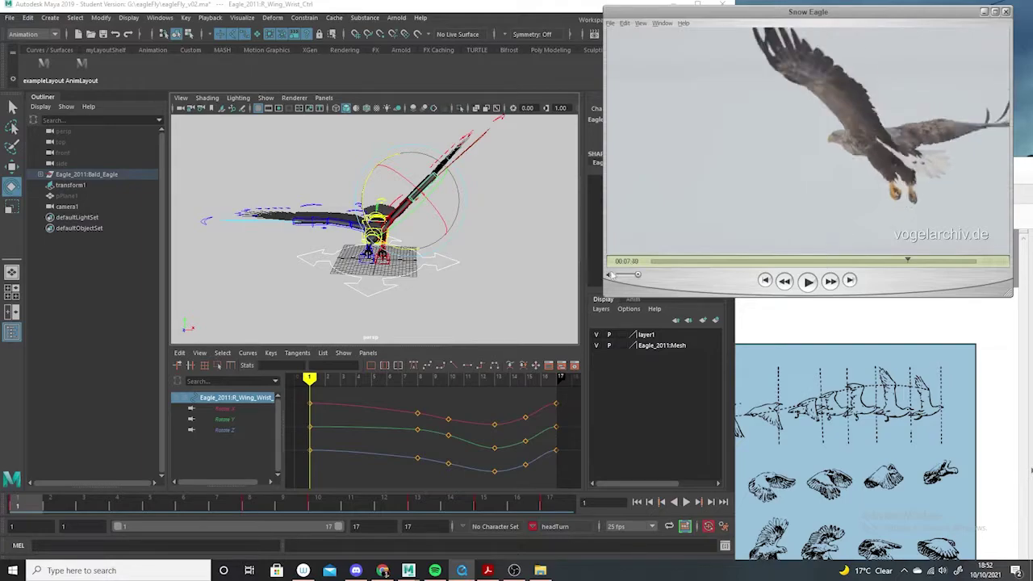
click(89, 506)
click(509, 267)
click(418, 224)
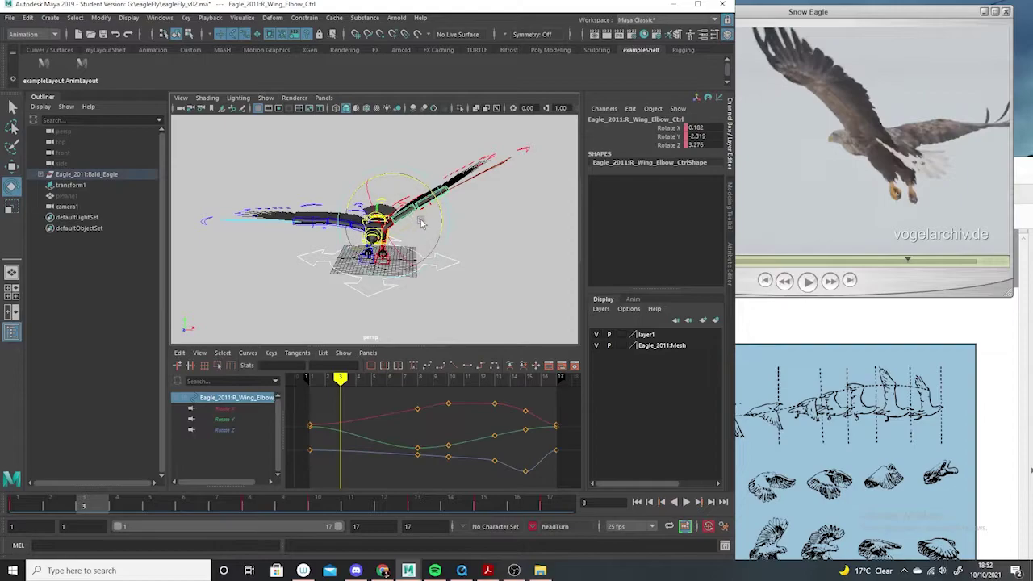
drag(440, 214, 492, 287)
click(494, 233)
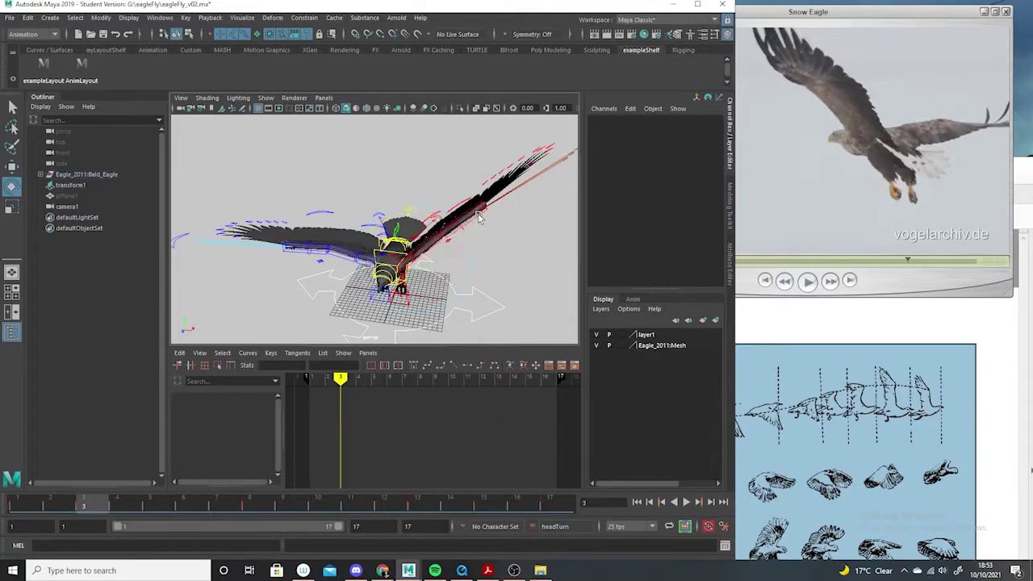
click(479, 218)
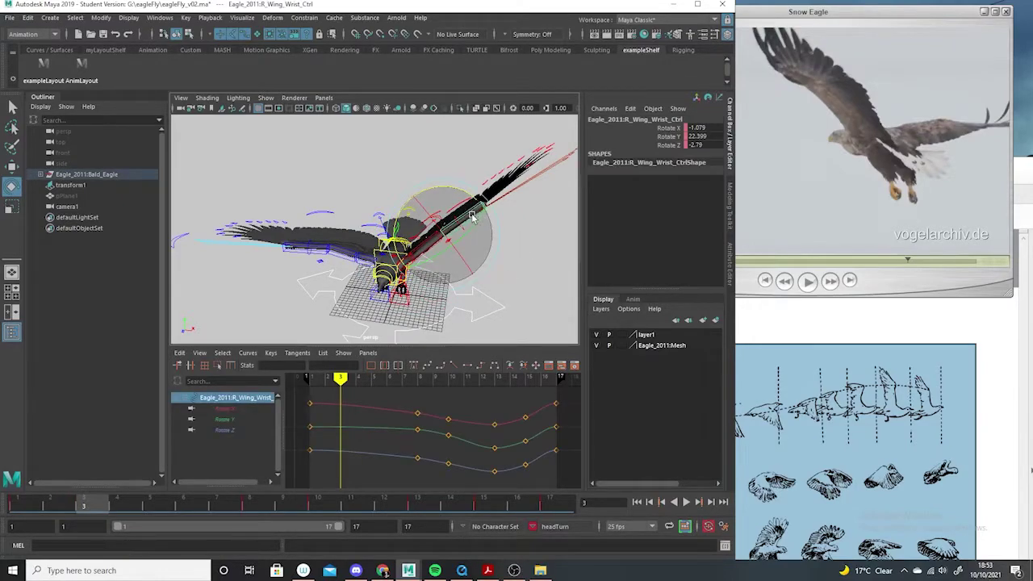
drag(476, 198, 468, 179)
key(s)
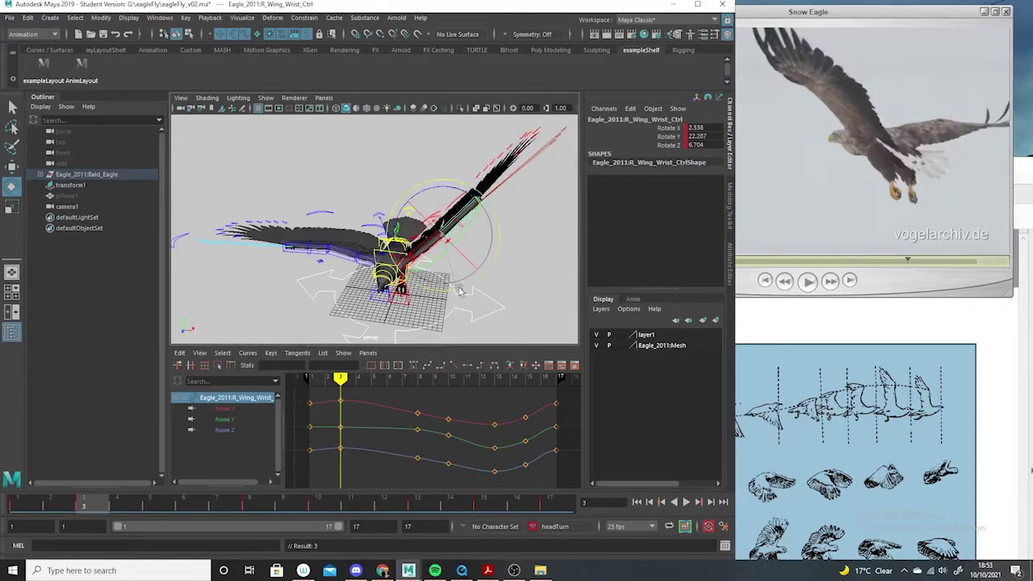
drag(471, 205, 466, 195)
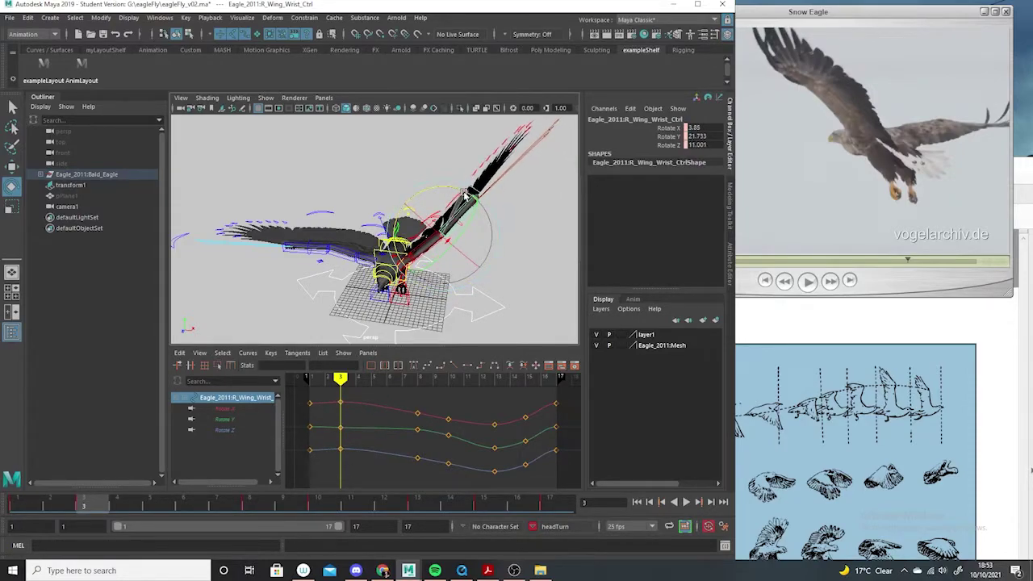
At frame 3, lower the right wing shoulder to about 14.1 in Rotate Z and key it
click(399, 242)
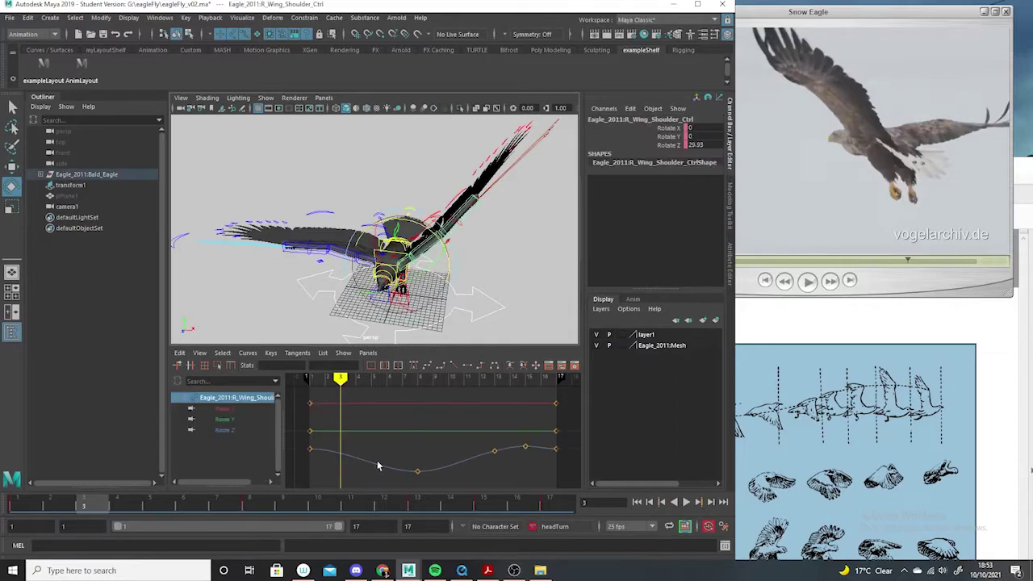
drag(442, 241, 439, 252)
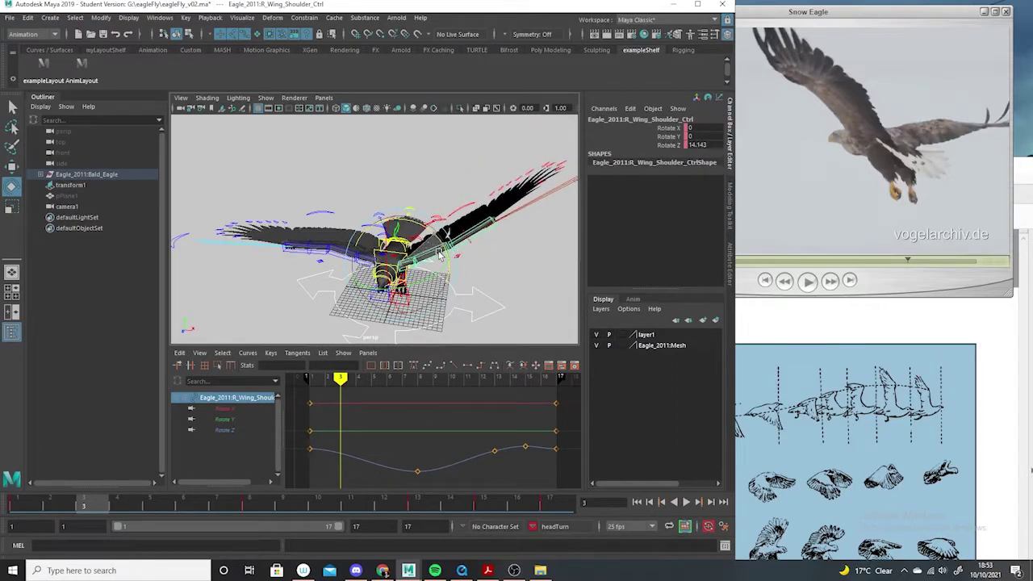
key(s)
Advance the Snow Eagle video to the mid-downstroke pose and, at frame 5, key the right wrist at about 6, 20.7 and 17.2 in X, Y and Z
drag(66, 505, 149, 505)
click(814, 295)
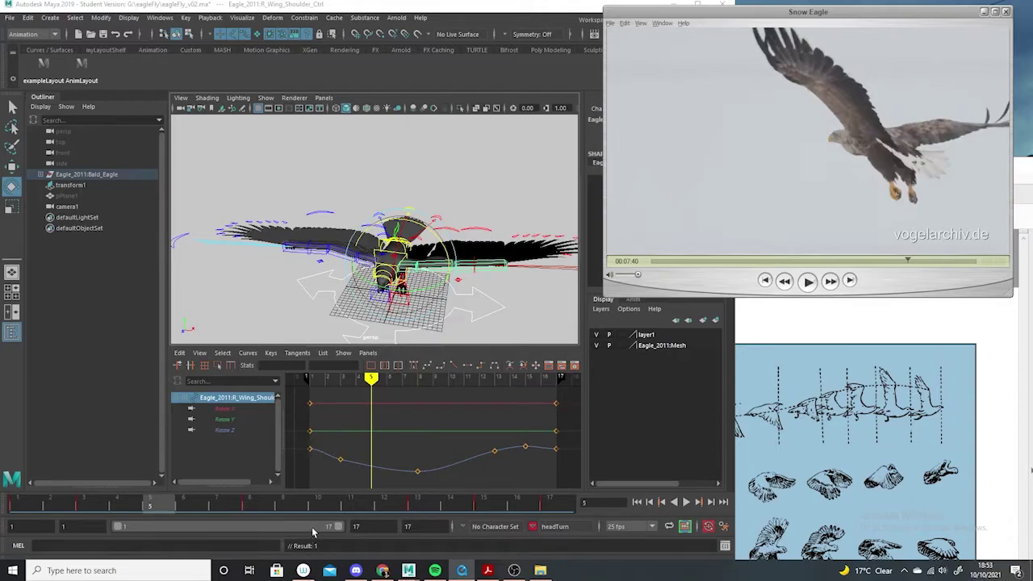
key(Right)
key(Right)
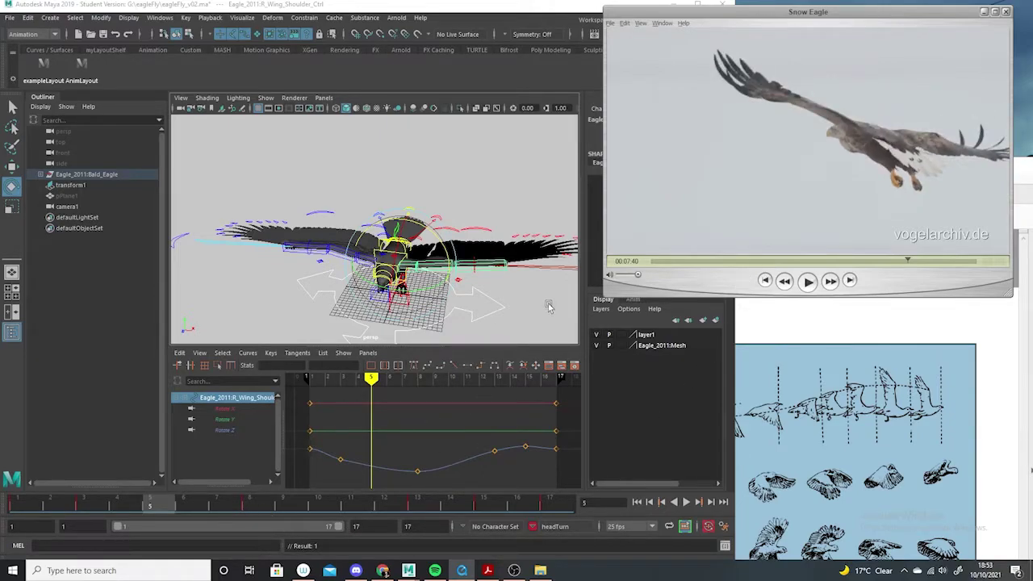
drag(456, 274, 489, 234)
click(501, 277)
key(s)
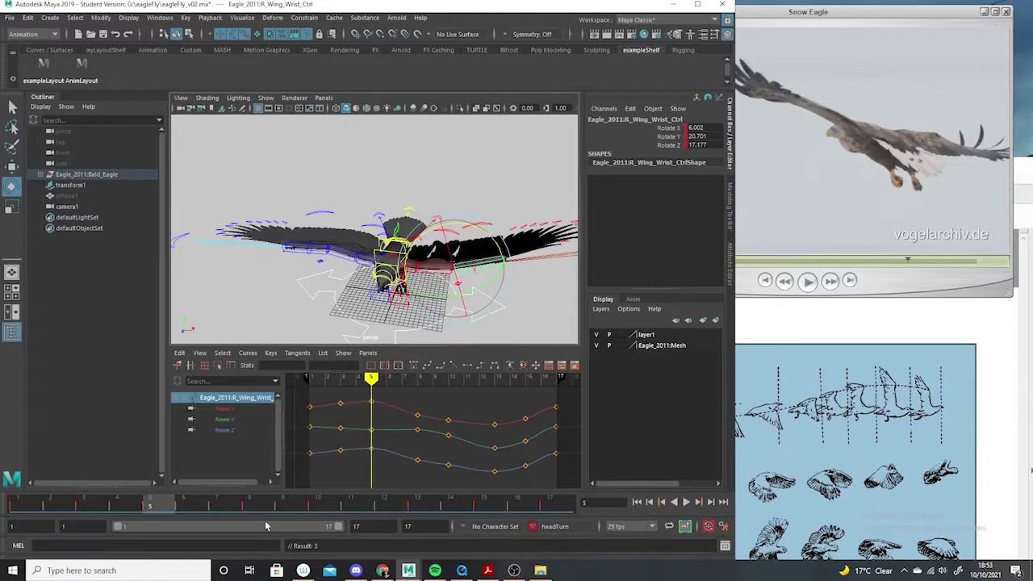
Advance the Snow Eagle video to the level-wing pose and, at frame 7, key the right wrist at about 2.9, 20.8 and 9.2 in X, Y and Z
drag(178, 505, 222, 505)
click(204, 505)
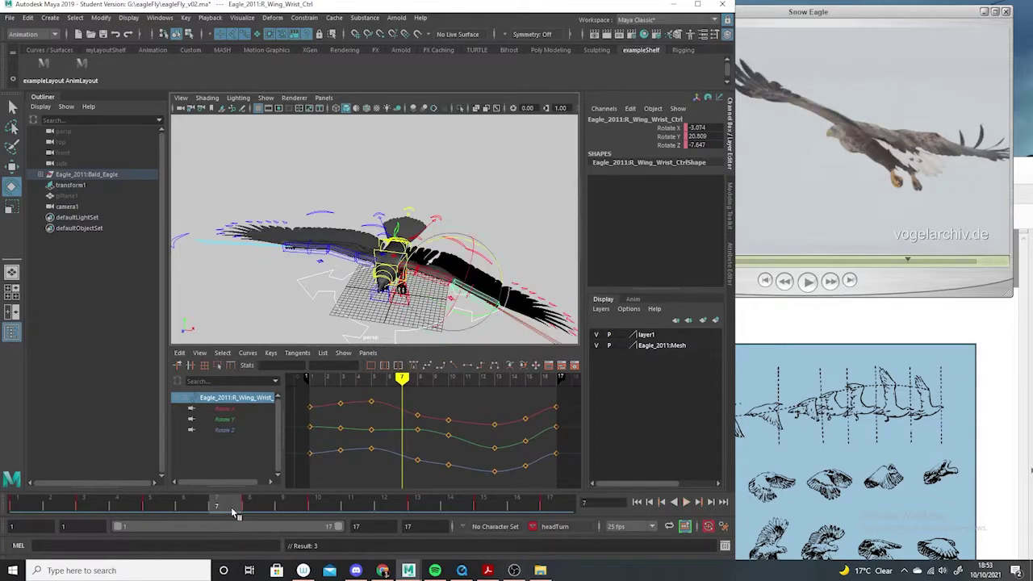
click(907, 282)
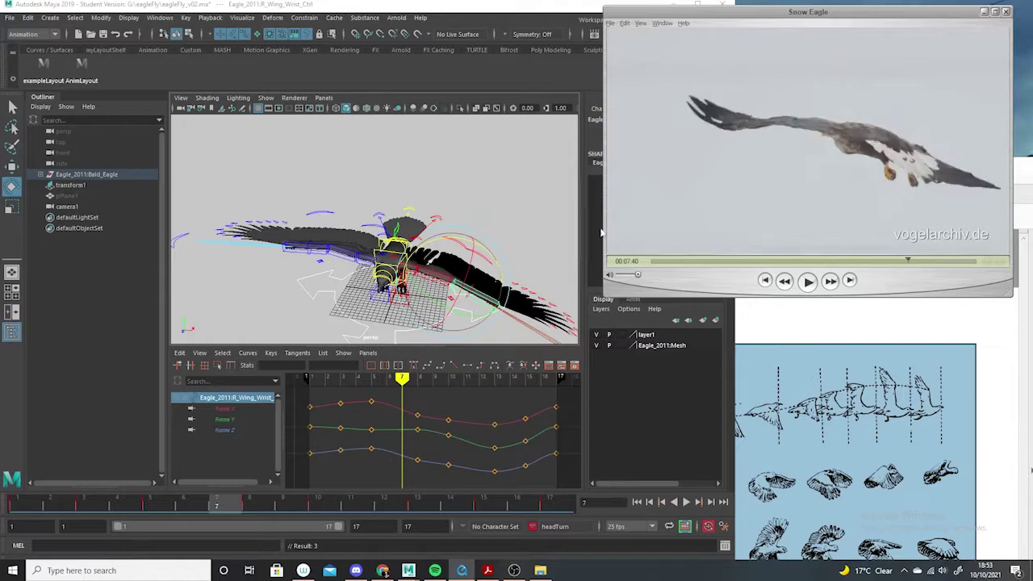
mouse_move(503, 277)
mouse_down()
mouse_move(490, 257)
mouse_move(518, 333)
mouse_move(532, 286)
mouse_move(505, 257)
mouse_move(512, 271)
mouse_up()
key(s)
key(s)
click(404, 450)
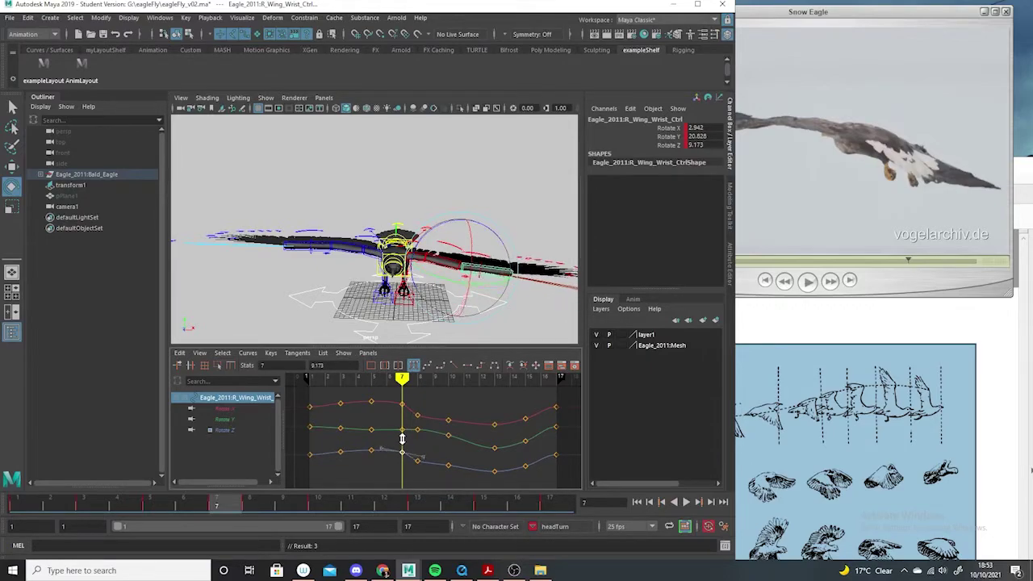
Play back and scrub the whole cycle to review the right wing's downstroke and upstroke against the Snow Eagle reference
alt+drag(511, 297, 356, 431)
click(685, 502)
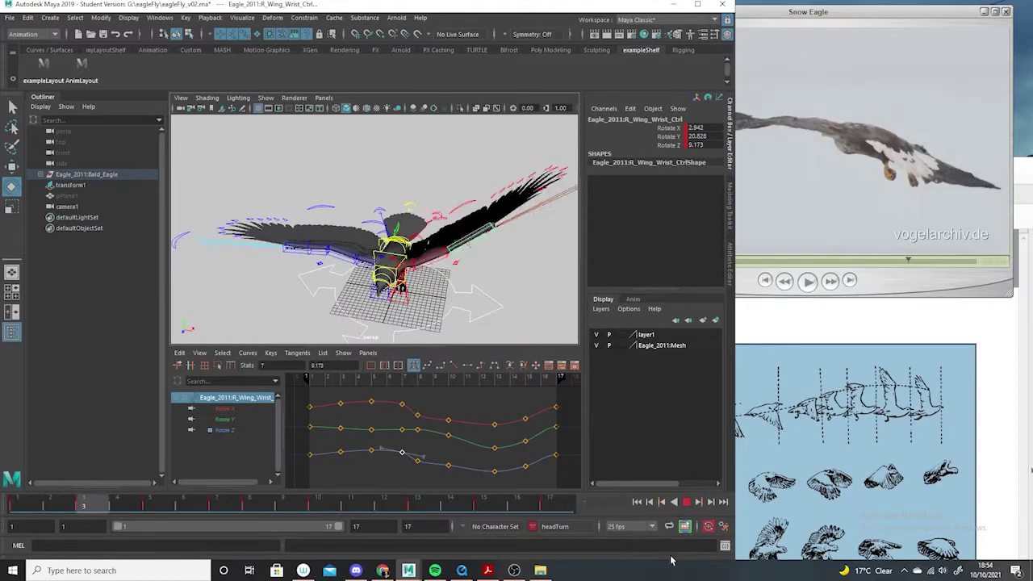
key(Escape)
drag(143, 506, 18, 505)
click(839, 13)
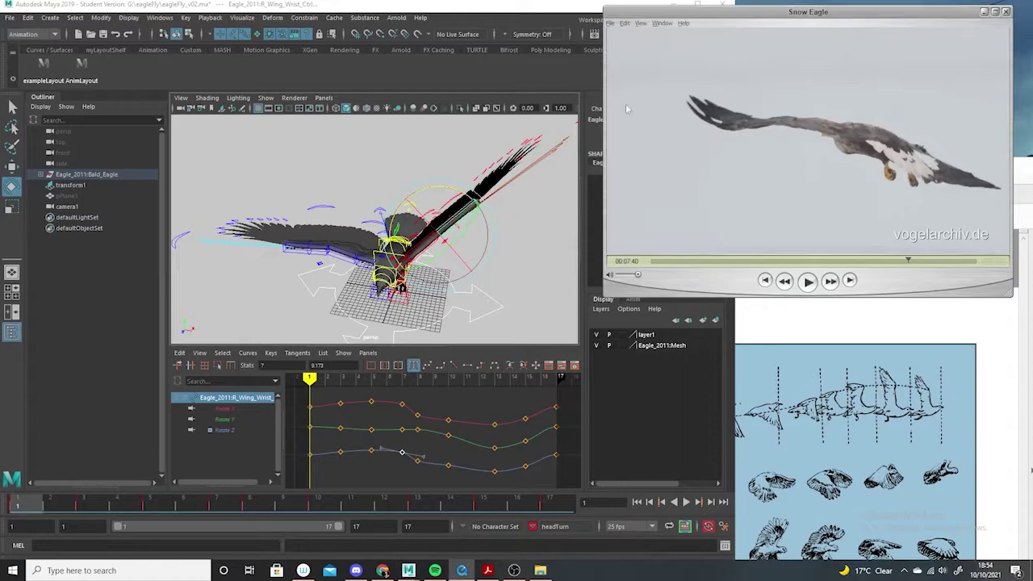
click(131, 517)
drag(18, 505, 345, 494)
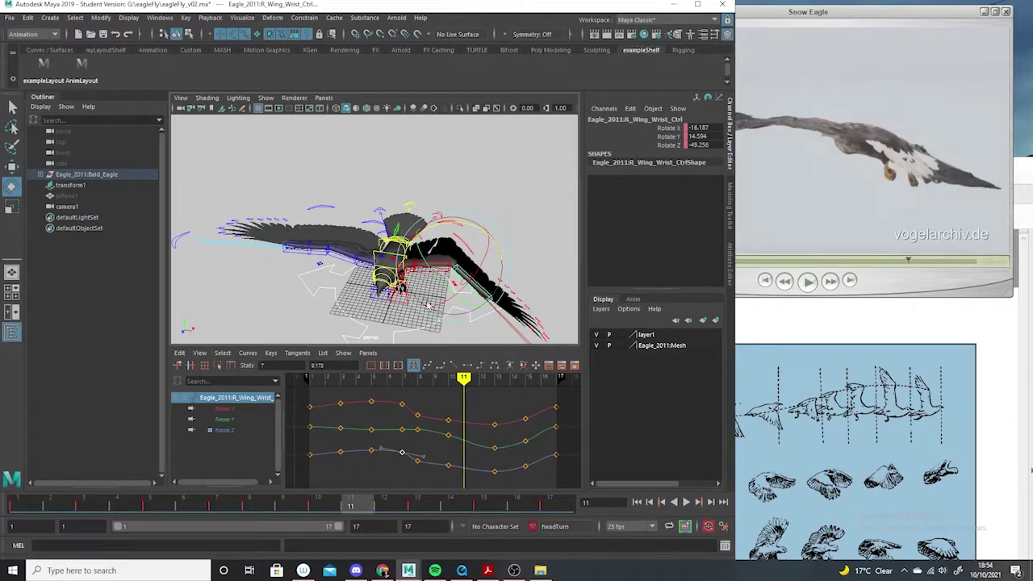
drag(412, 507, 18, 502)
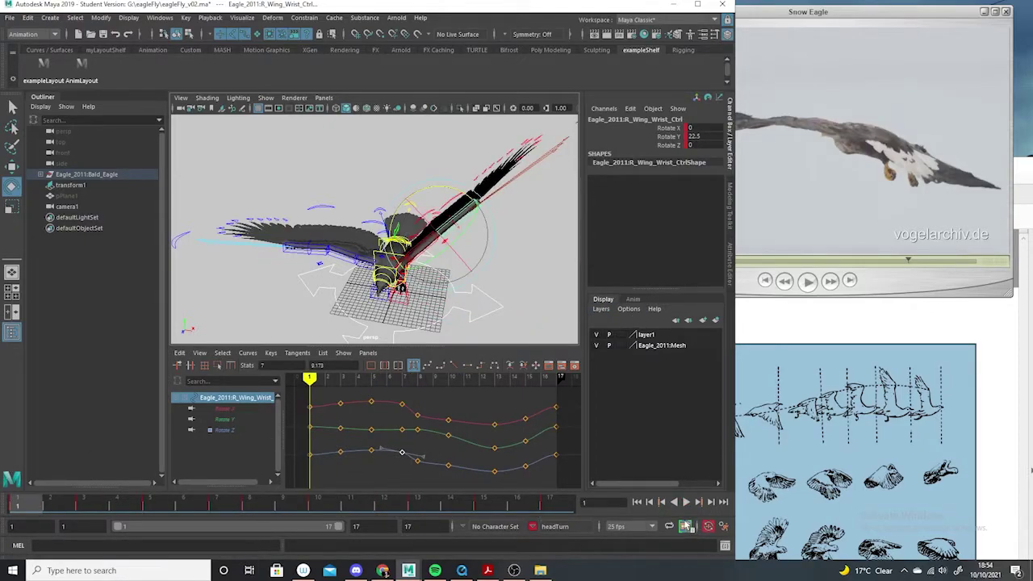
click(687, 502)
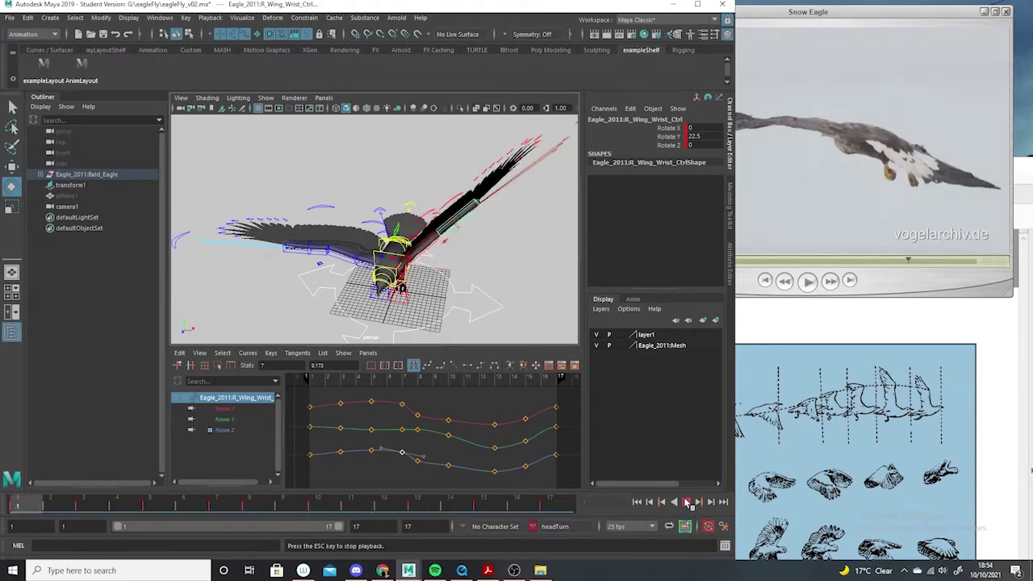
click(686, 502)
Play the Snow Eagle takeoff from about 07:33 to the lowered-wing pose and compare it with frame 11 of the cycle
click(849, 18)
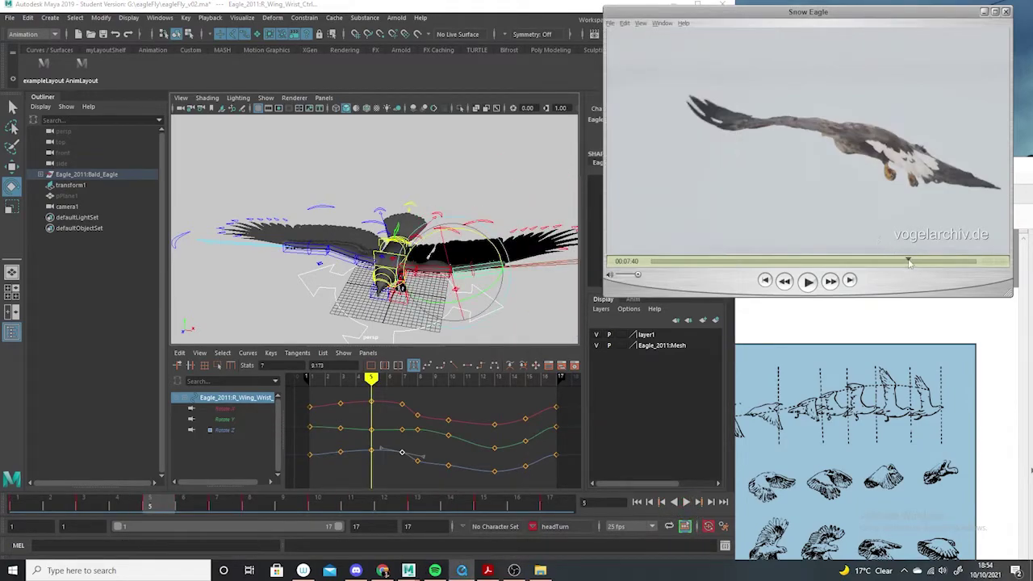
drag(910, 262, 904, 261)
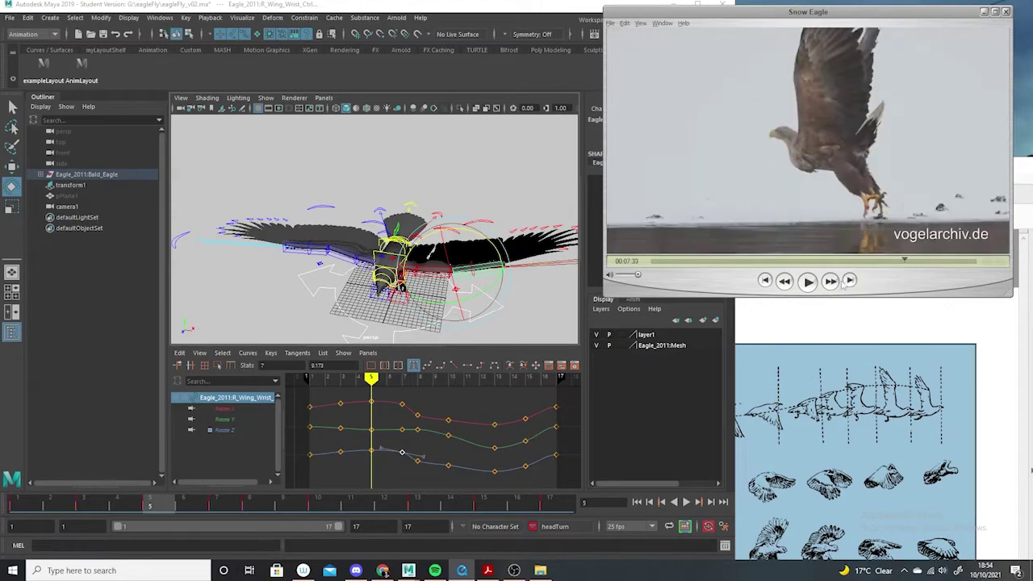
click(807, 281)
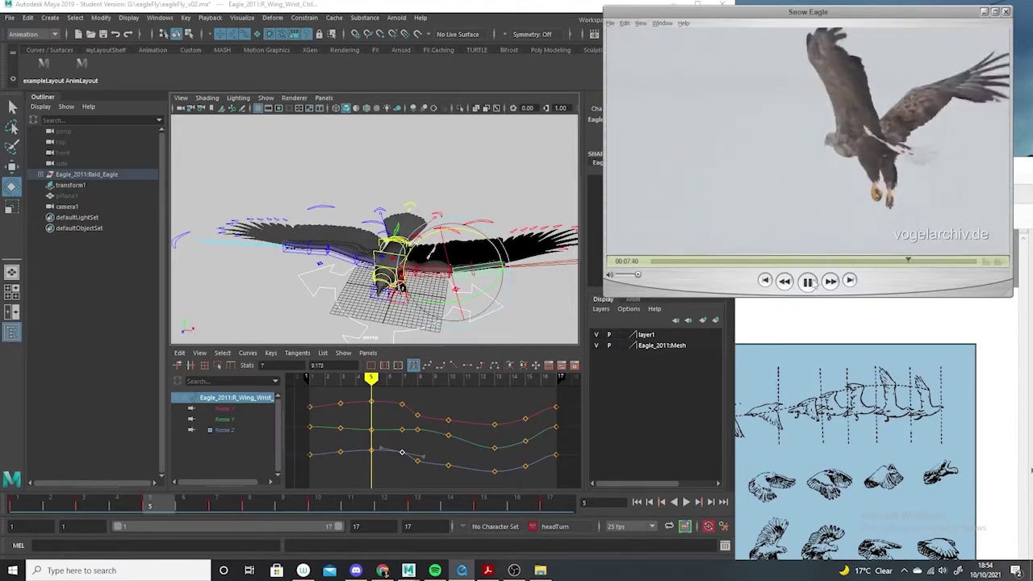
click(807, 280)
drag(256, 502, 349, 498)
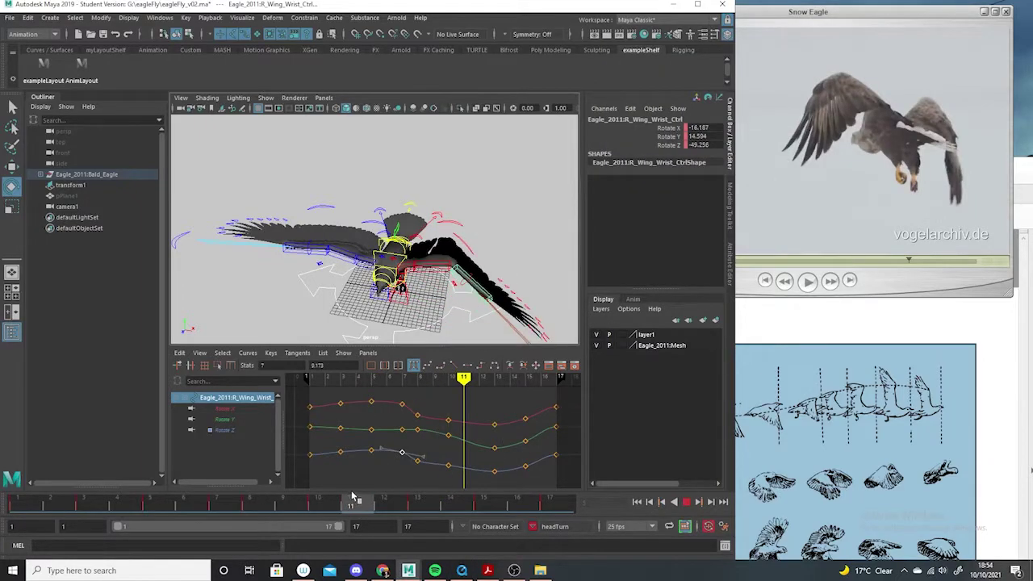
Search the Snow Eagle video for the raised-wing takeoff pose at about 07:38, then return to Maya
drag(854, 257, 900, 263)
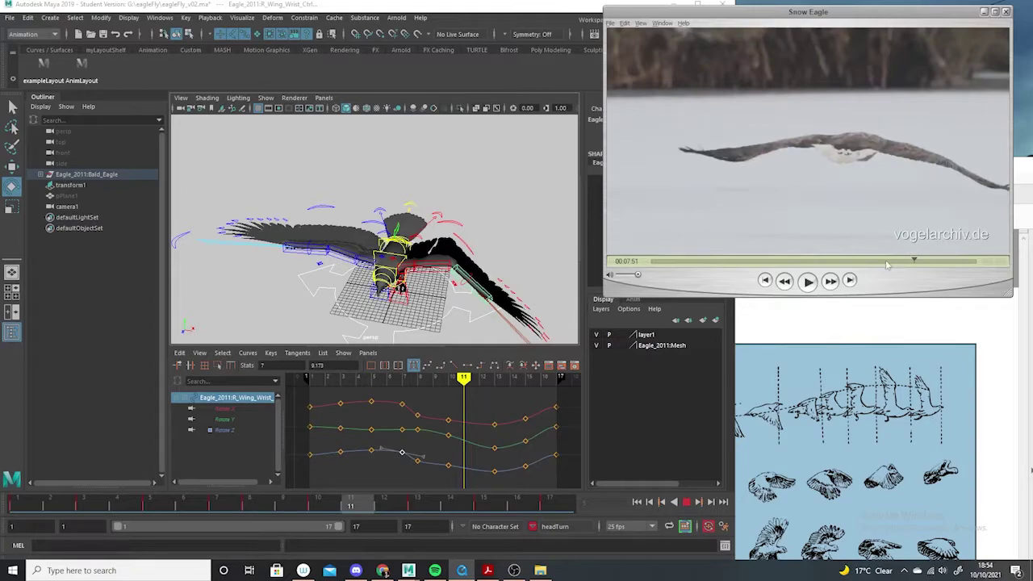
click(885, 262)
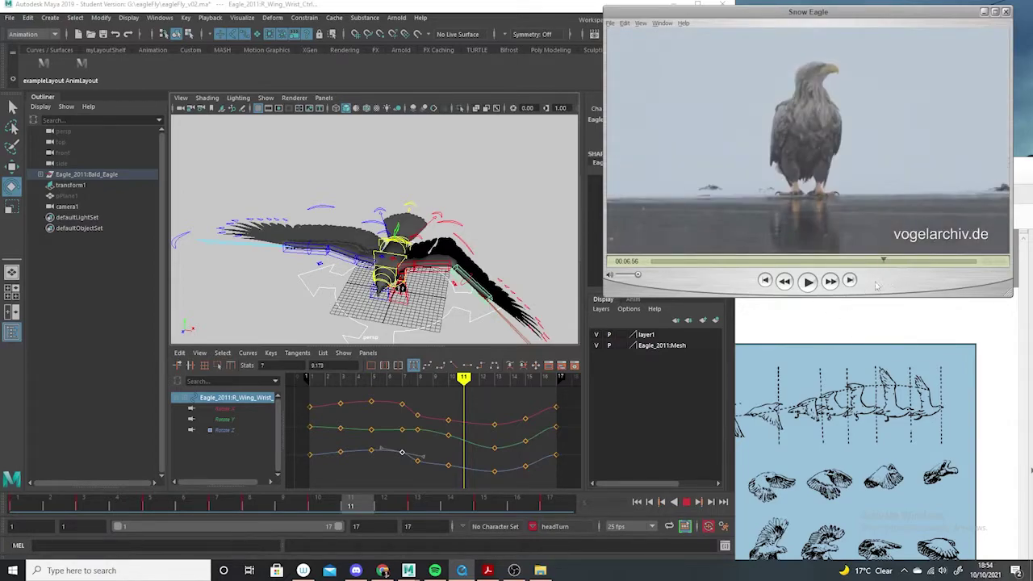
drag(884, 268, 905, 266)
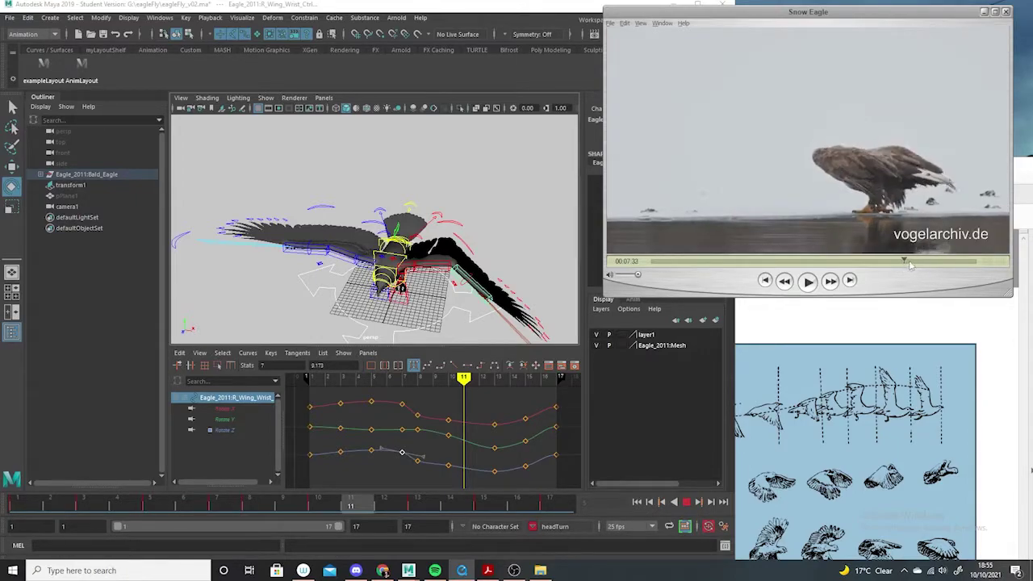
click(912, 262)
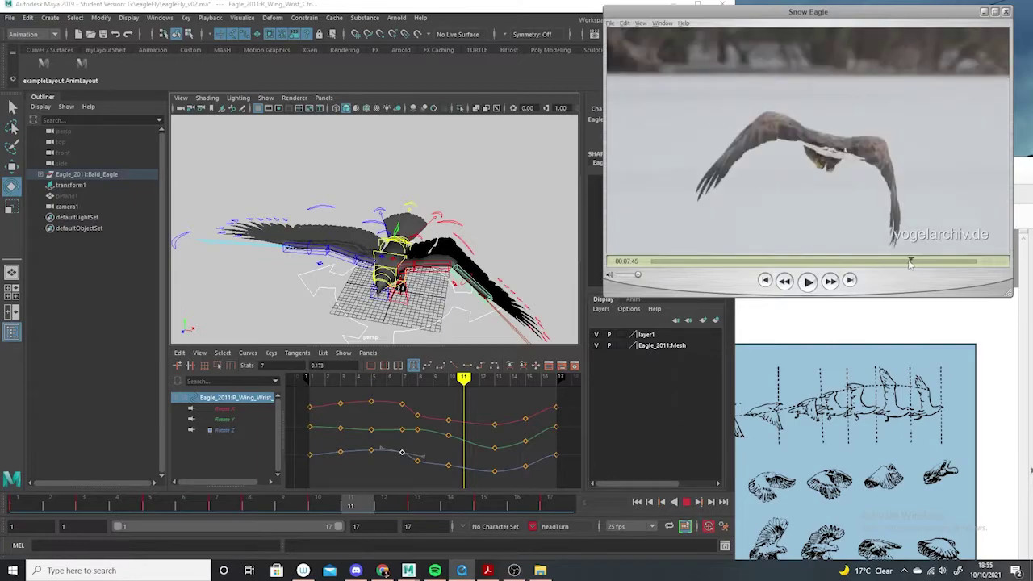
drag(910, 264, 908, 264)
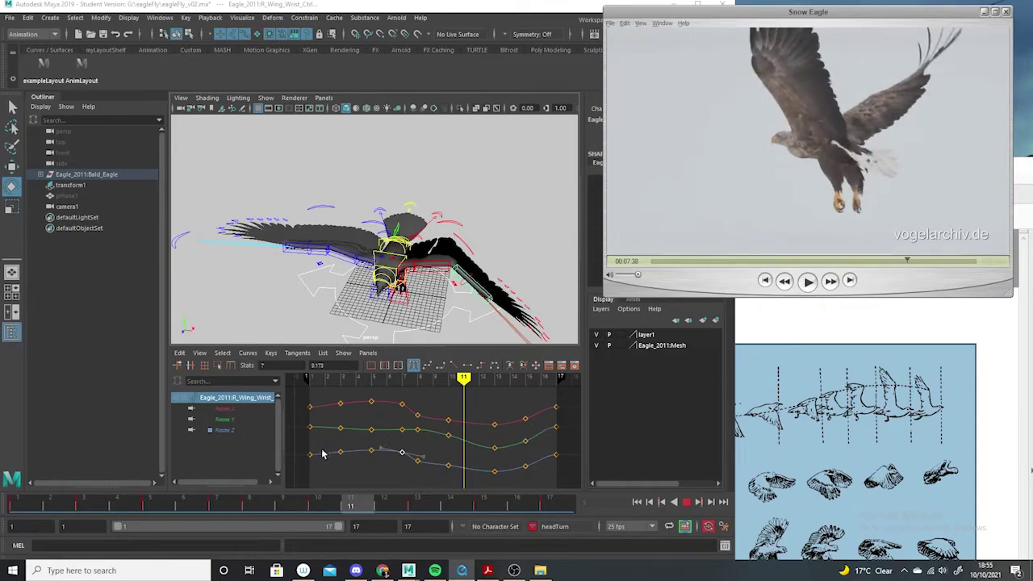
click(410, 266)
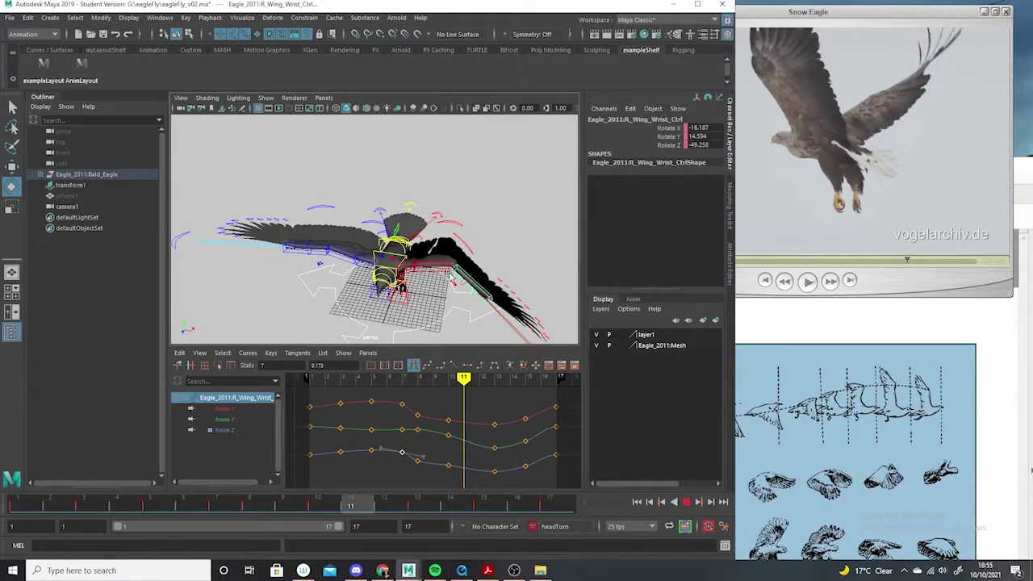
Save the scene under the new name eagleFlyNew_v01.ma in G:\eagleFly, accepting the student version notice
click(417, 502)
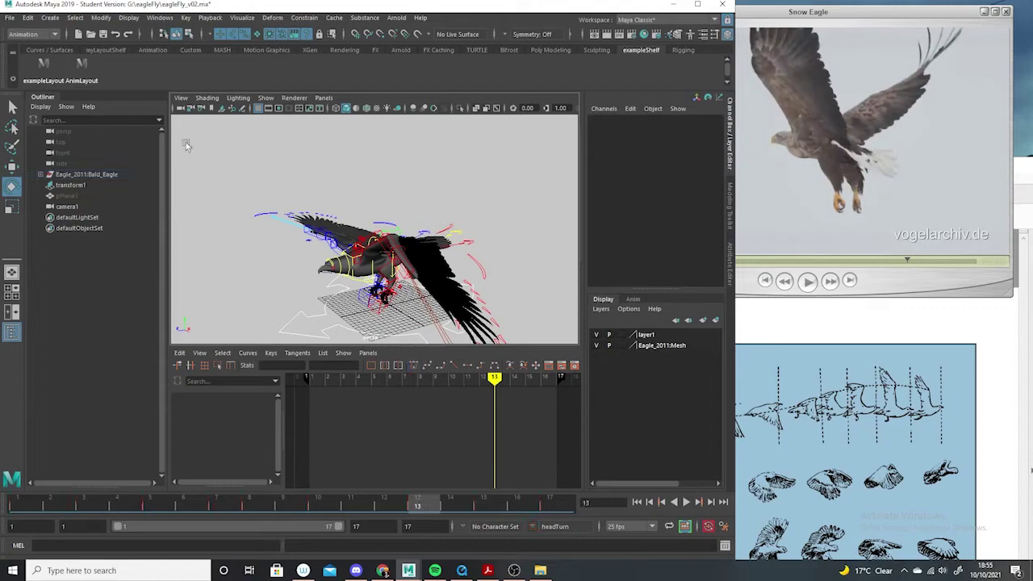
click(9, 17)
click(65, 73)
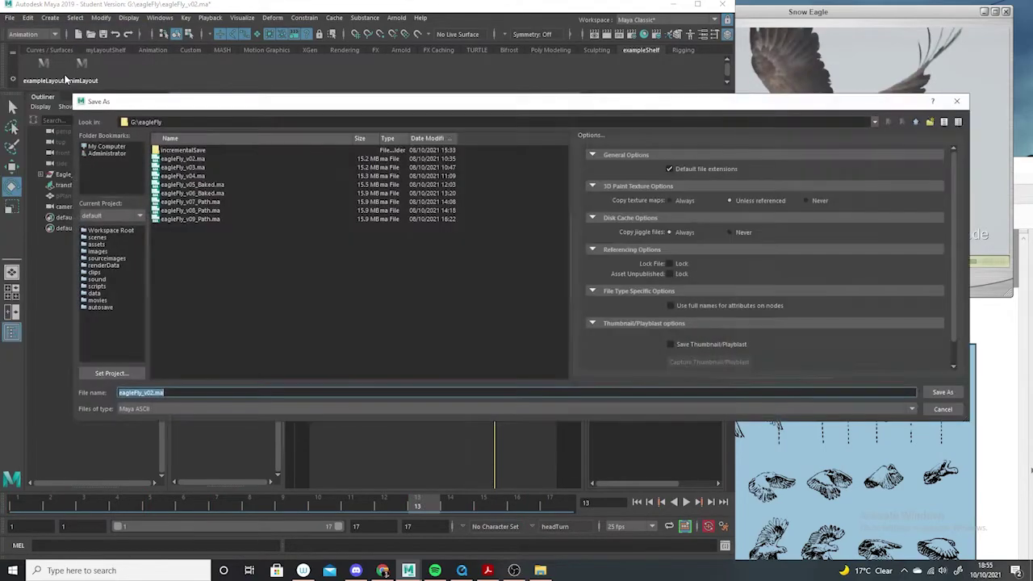
click(136, 392)
text(New)
click(941, 393)
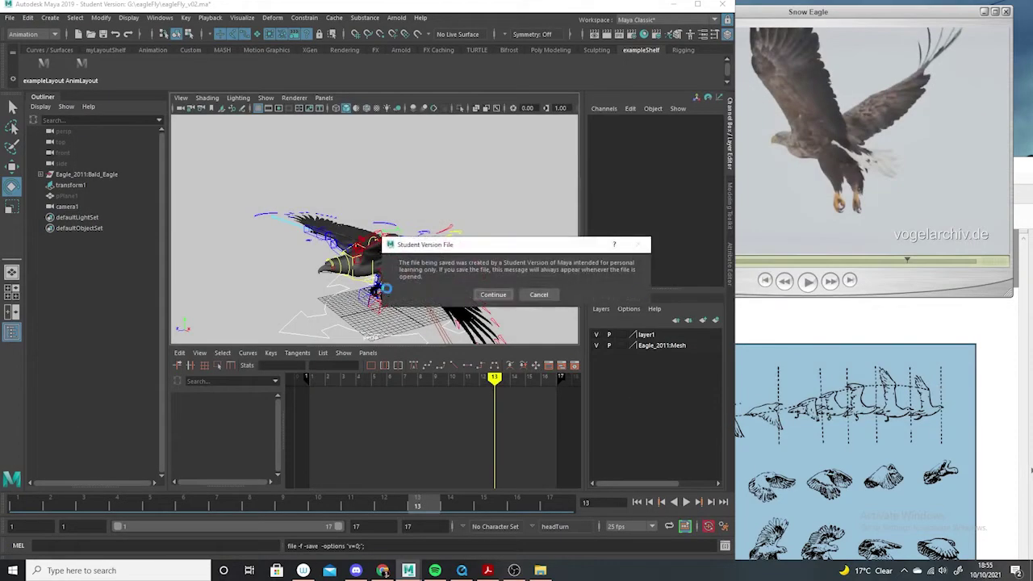
click(492, 295)
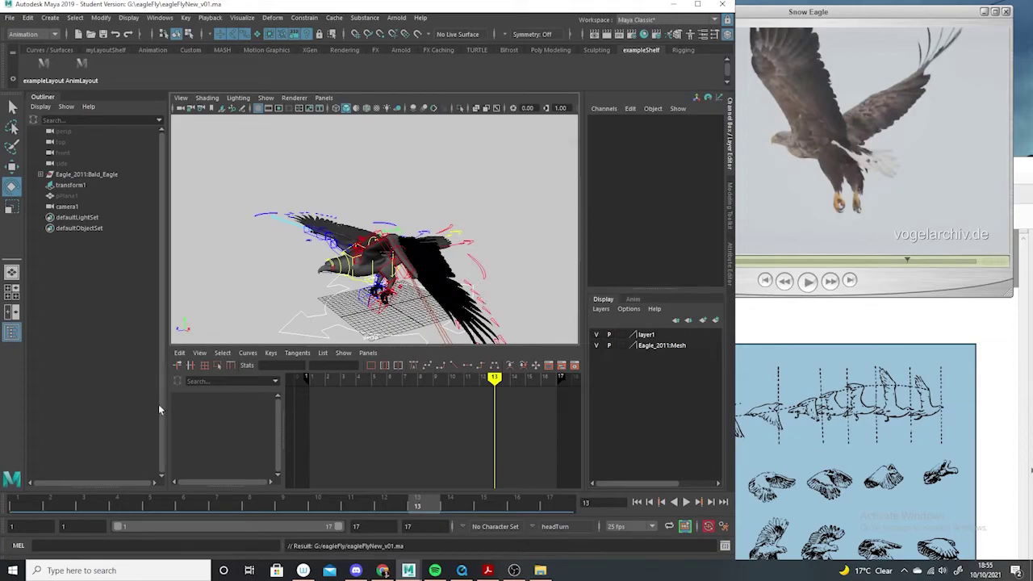
Play the cycle to frame 11 and shift the right shoulder's Rotate Z key from frame 13 to frame 12
key(alt+v)
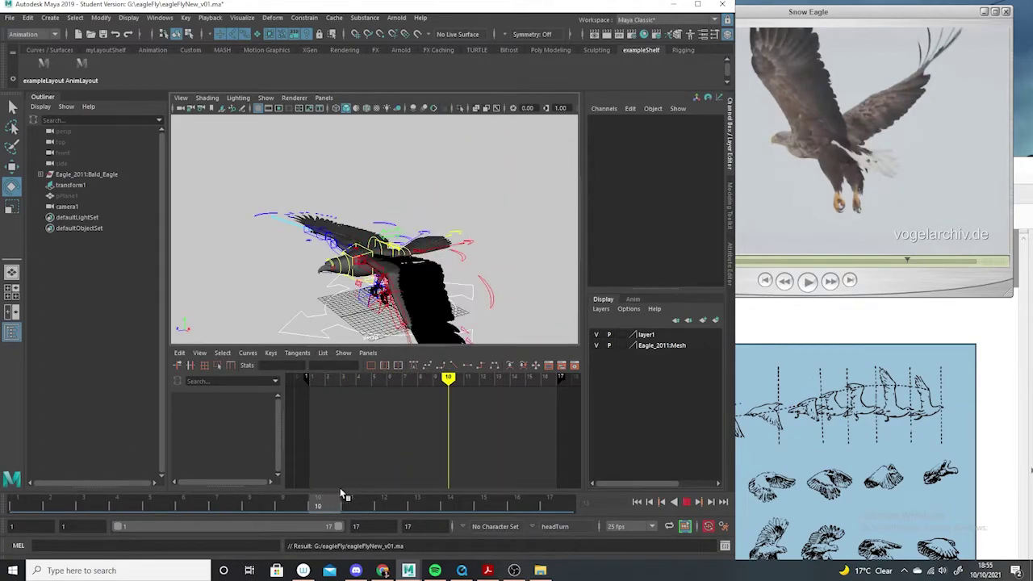
key(alt+v)
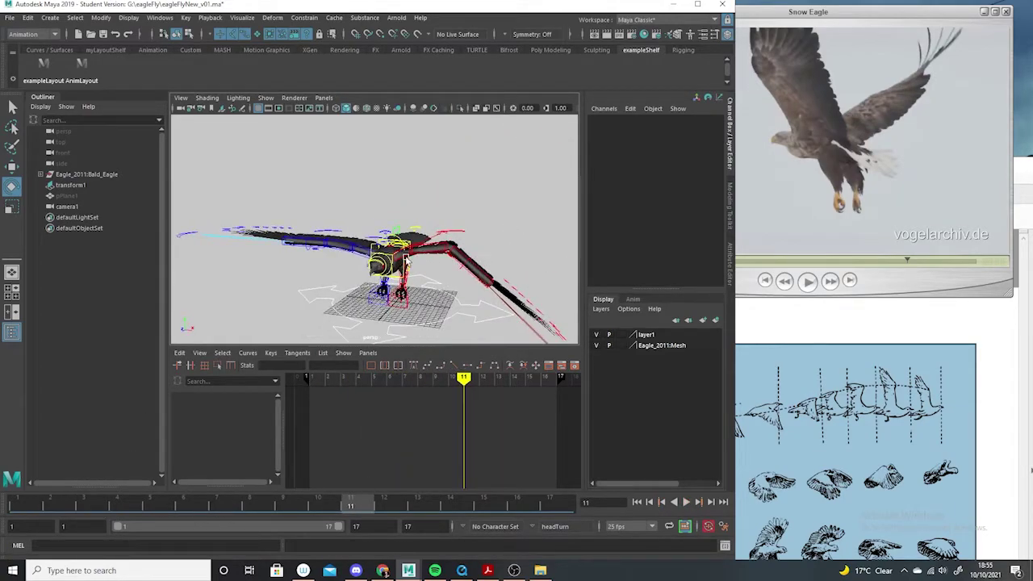
click(406, 271)
click(494, 451)
shift+middle_drag(493, 466, 482, 464)
Key the right elbow at frame 11 at about 2.9, -12.9 and -7.7, and delete its Rotate X key at frame 10
click(476, 223)
click(433, 247)
mouse_move(449, 232)
mouse_down()
mouse_move(452, 223)
mouse_move(448, 231)
mouse_up()
key(s)
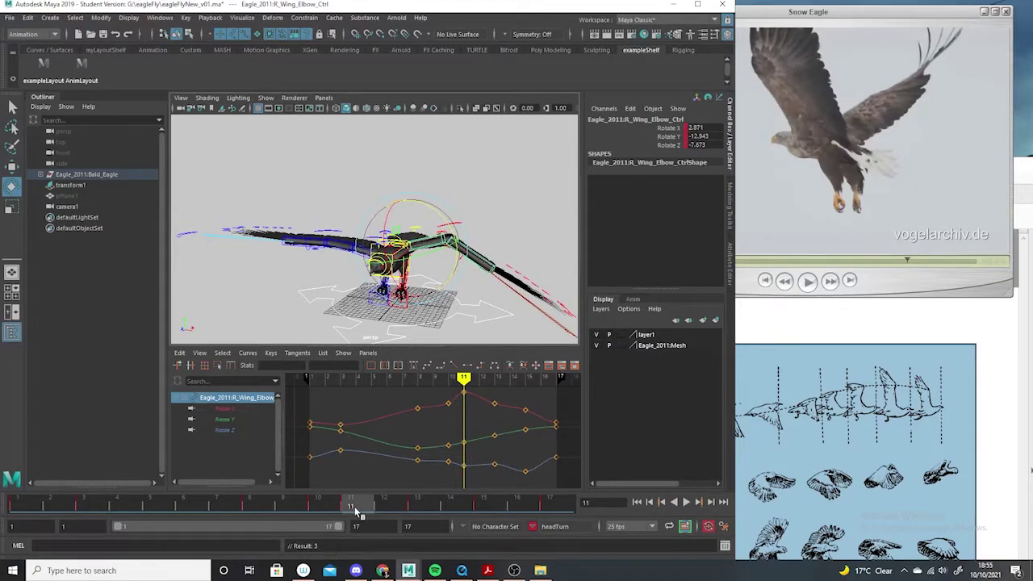
drag(440, 395, 453, 410)
key(Delete)
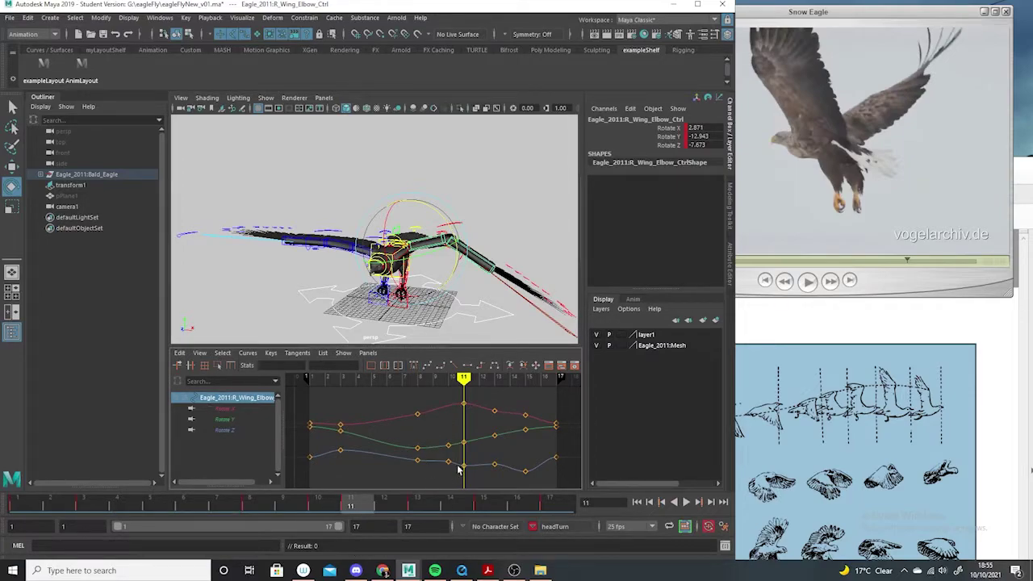
Smooth the right elbow's Rotate Z curve by moving its frame 13 key to about -13 and its frame 11 key to about -4.6
click(448, 462)
key(f)
key(alt+v)
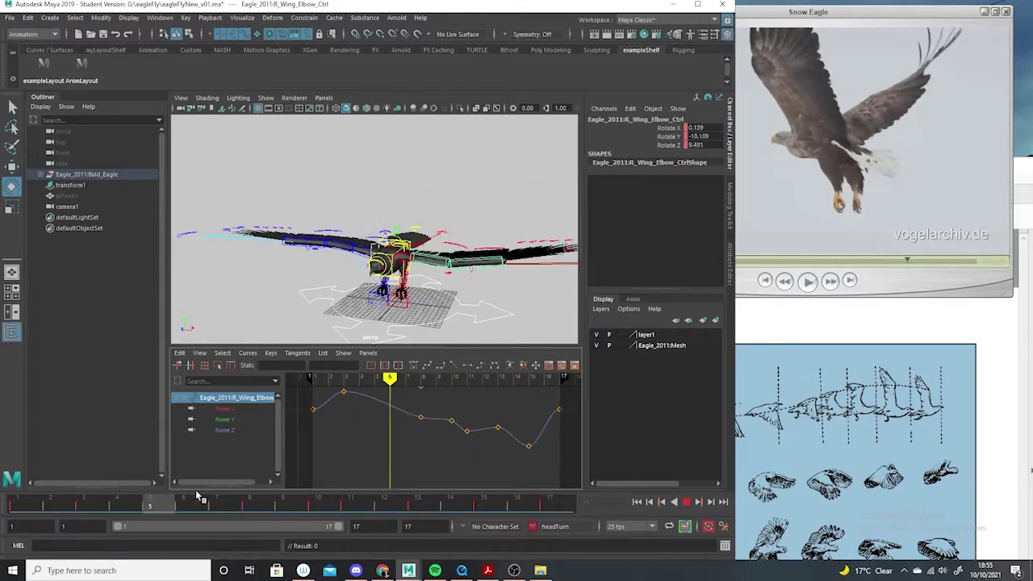
drag(360, 500, 420, 497)
drag(520, 407, 484, 448)
shift+middle_drag(500, 395, 494, 416)
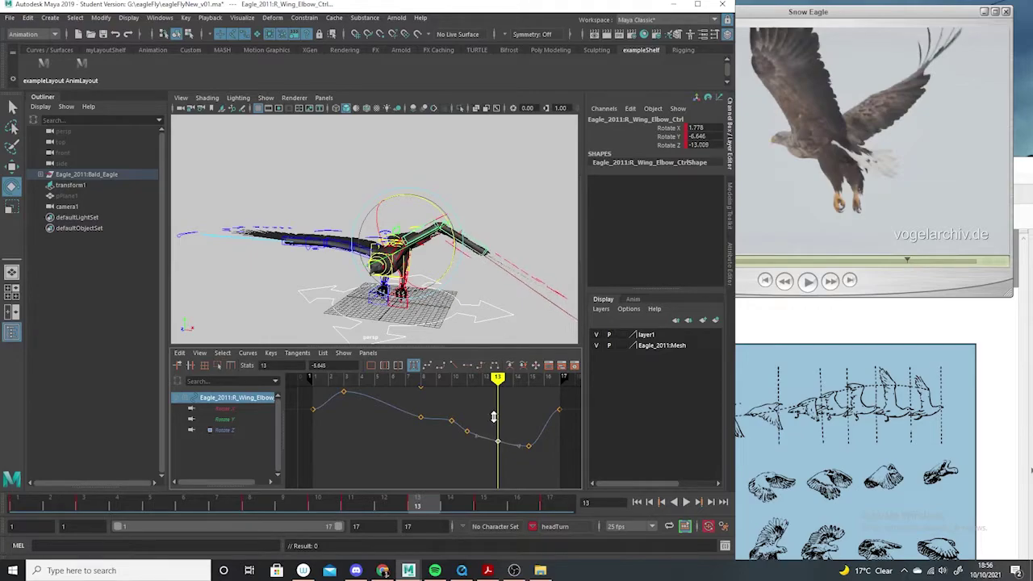
drag(482, 418, 449, 449)
shift+middle_drag(465, 448, 464, 435)
Play back and scrub the cycle from several angles to review the right elbow's motion up to frame 11
key(alt+v)
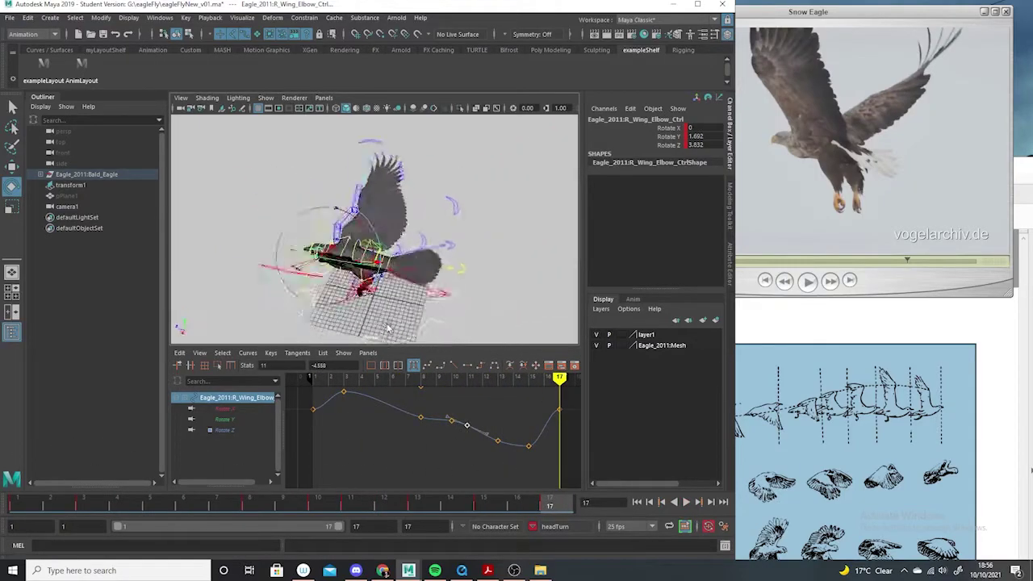
key(alt+v)
key(alt+shift+v)
click(686, 502)
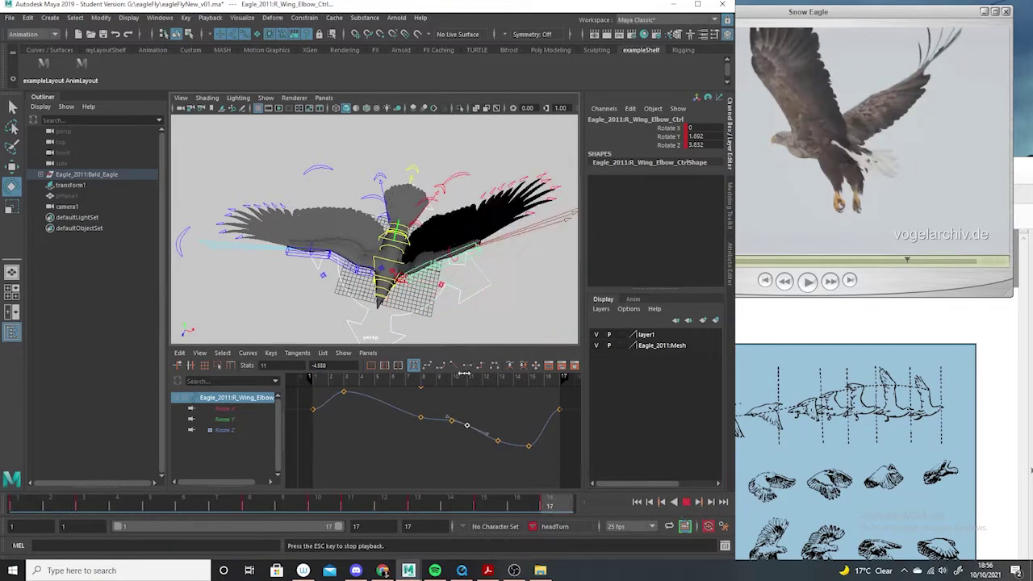
key(alt+shift+v)
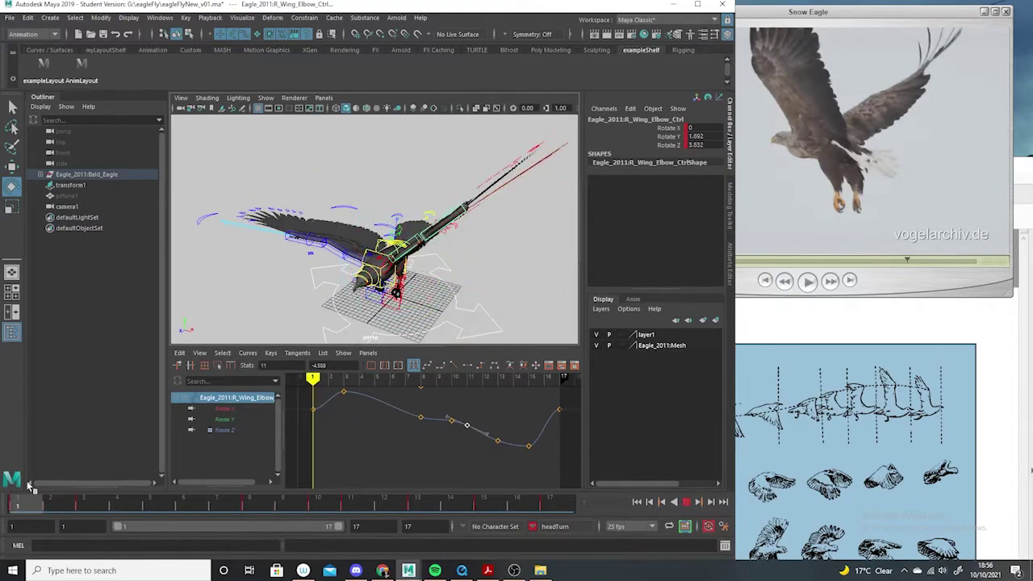
key(alt+v)
drag(251, 499, 351, 481)
key(alt+v)
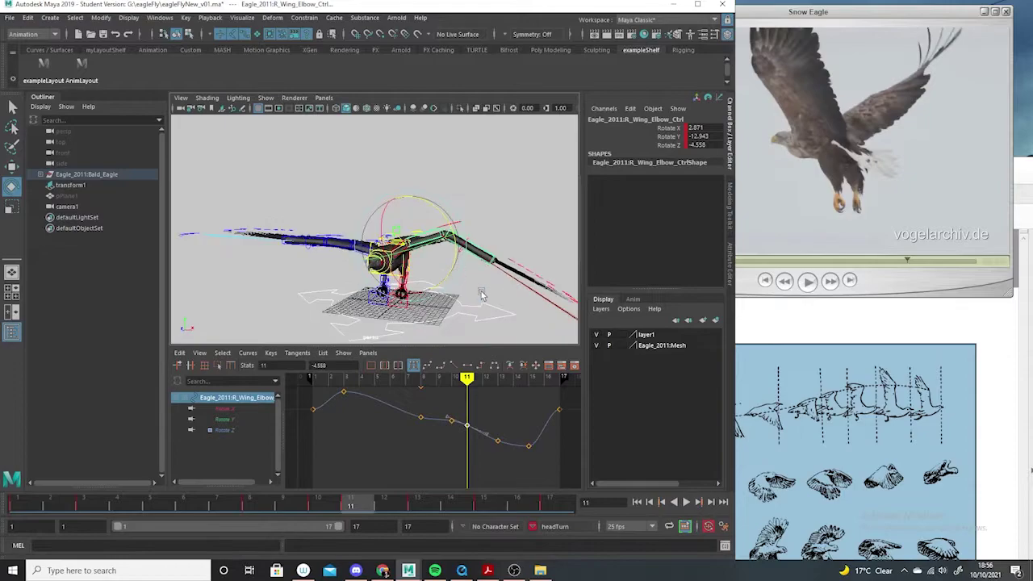
Match the Snow Eagle's lowered-wing pose at 07:38 by keying the right wrist at frame 11 at about -19.5, 9.6 and -64.9, and delete its frame 10 keys
click(818, 265)
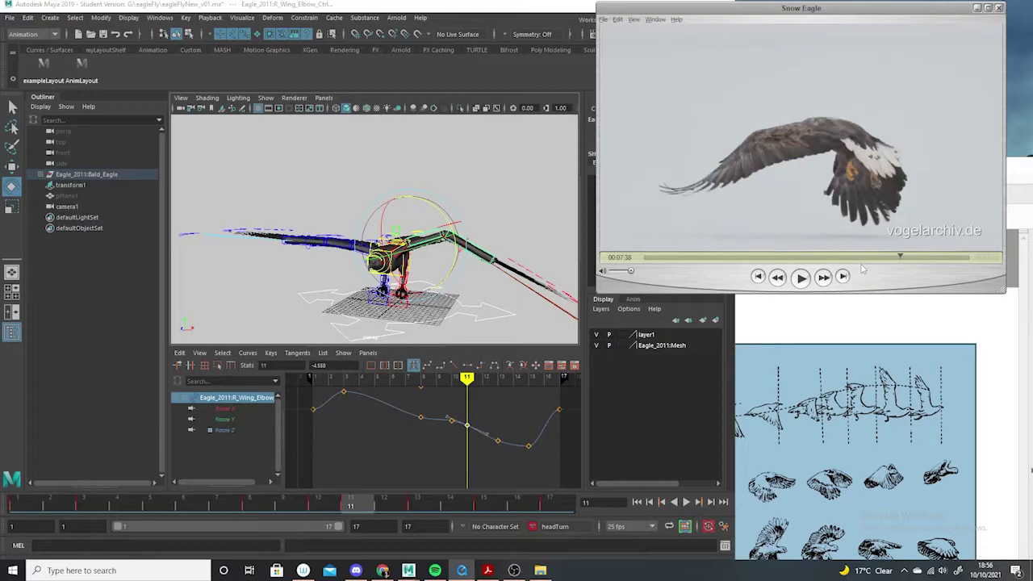
click(334, 504)
mouse_move(472, 314)
alt+mouse_down()
mouse_move(411, 310)
mouse_move(476, 323)
alt+mouse_up()
alt+drag(487, 278, 508, 240)
click(508, 240)
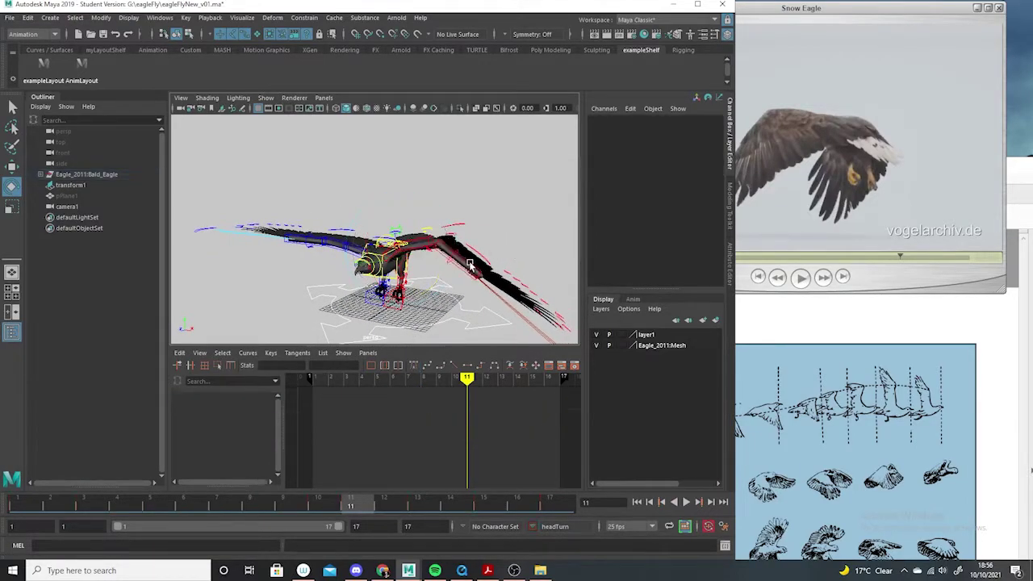
click(481, 279)
drag(481, 278, 472, 272)
key(s)
mouse_move(484, 476)
alt+right_down()
mouse_move(476, 460)
mouse_move(480, 476)
alt+right_up()
drag(449, 463, 461, 477)
key(Delete)
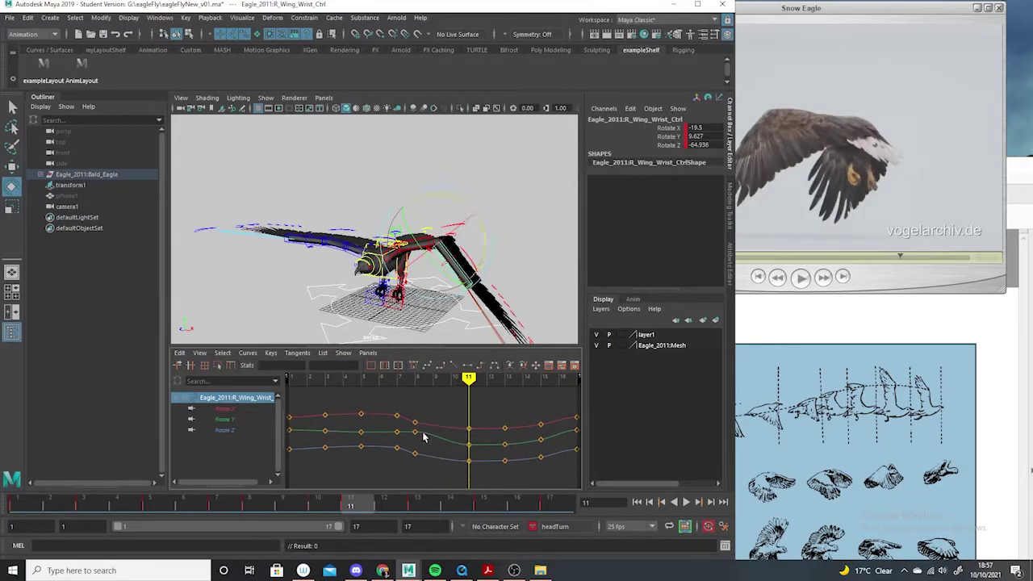
Advance the Snow Eagle video to the folding-wing pose at 07:39 and key the right wrist at frame 13 at about -21.2, -0.4 and -90.9
drag(393, 503, 417, 493)
click(816, 8)
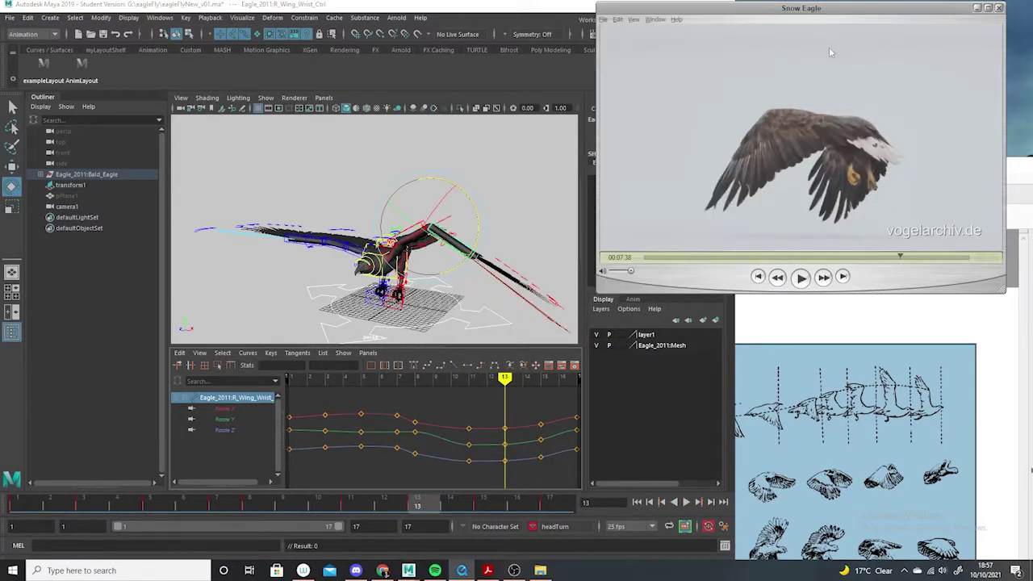
key(Right)
key(Right)
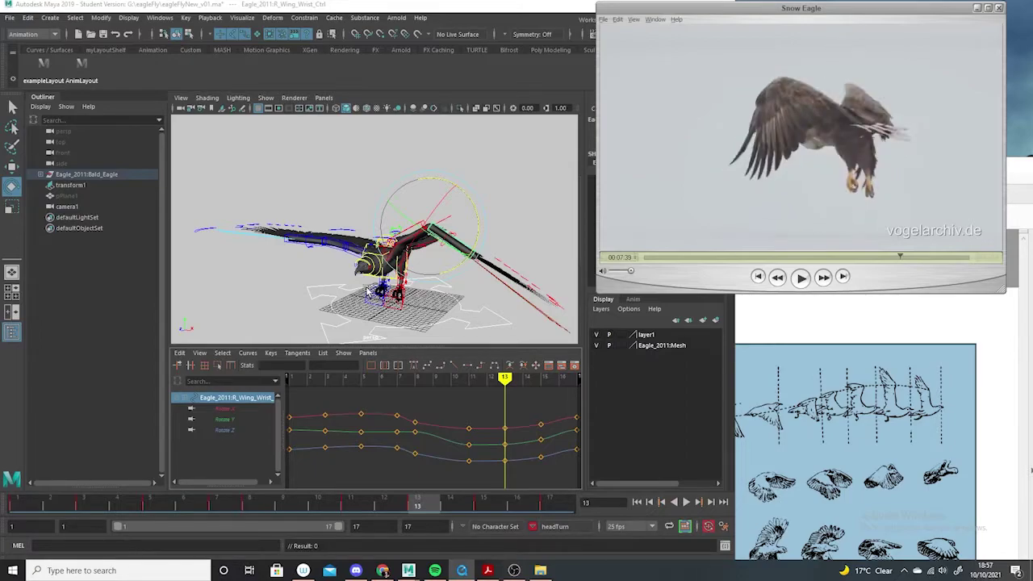
drag(481, 237, 459, 263)
key(s)
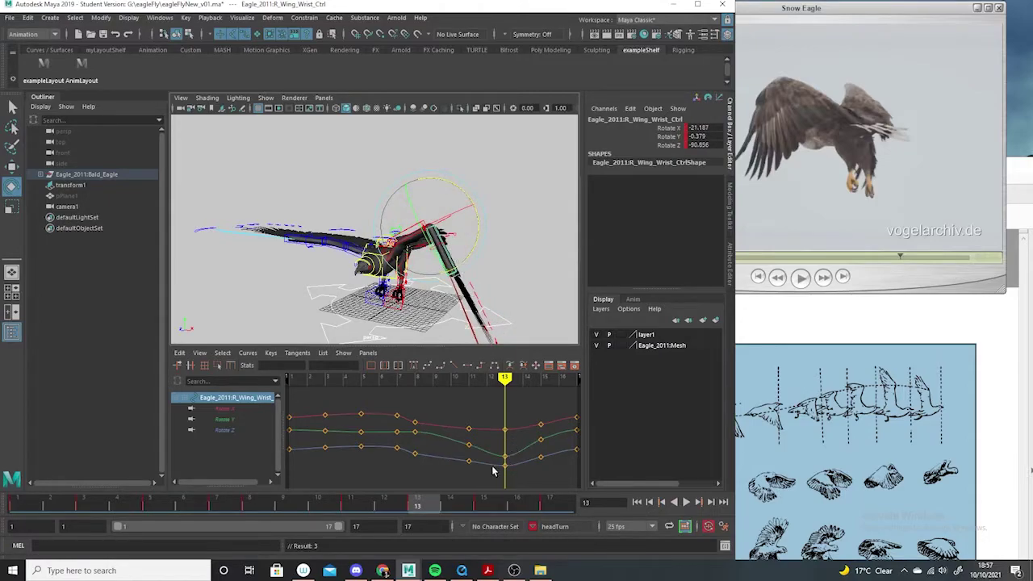
Compare the wing in side view at frames 13 and 15 with the next Snow Eagle upstroke poses, and play the cycle
alt+drag(488, 307, 764, 184)
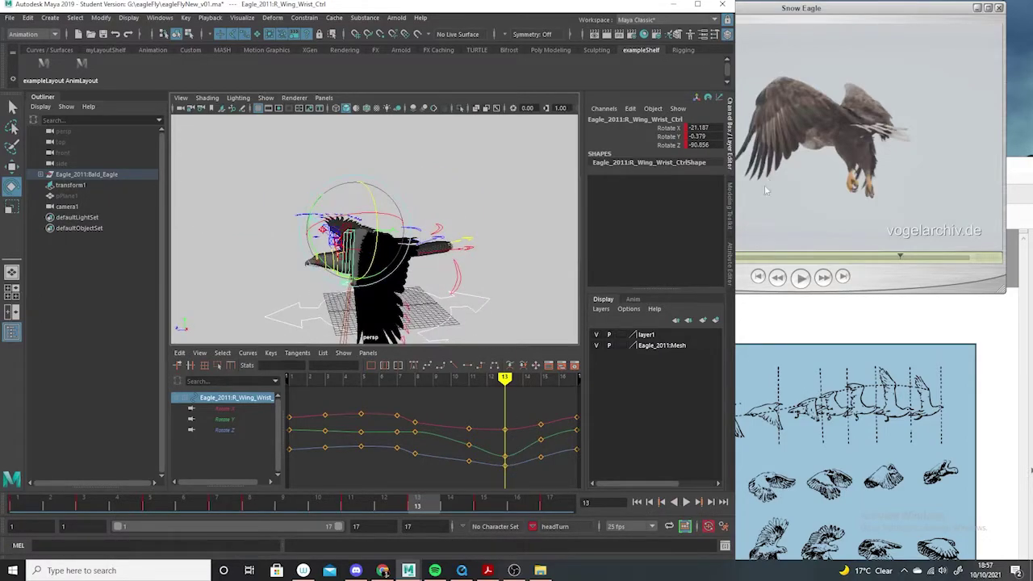
click(833, 12)
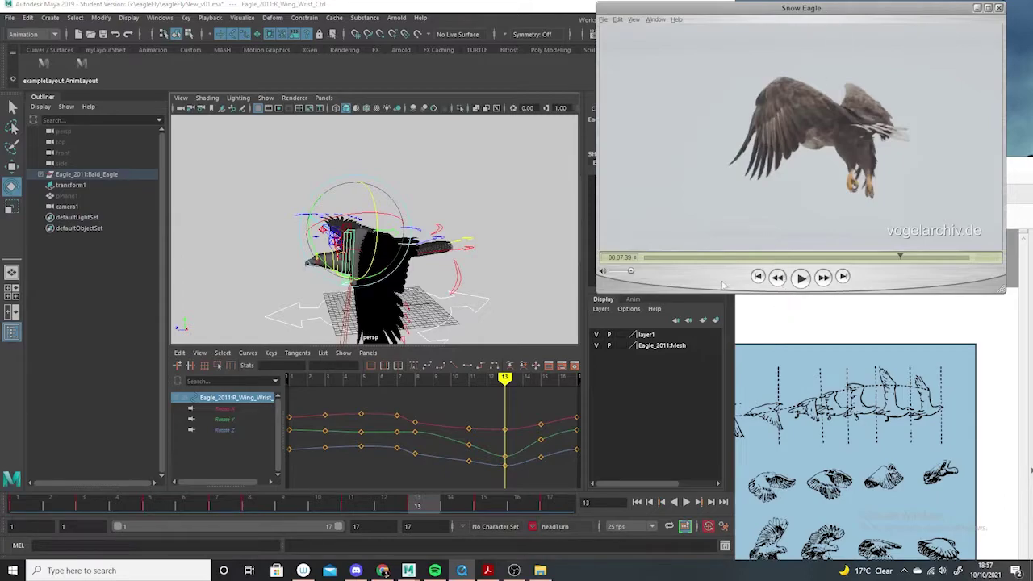
key(Right)
key(Right)
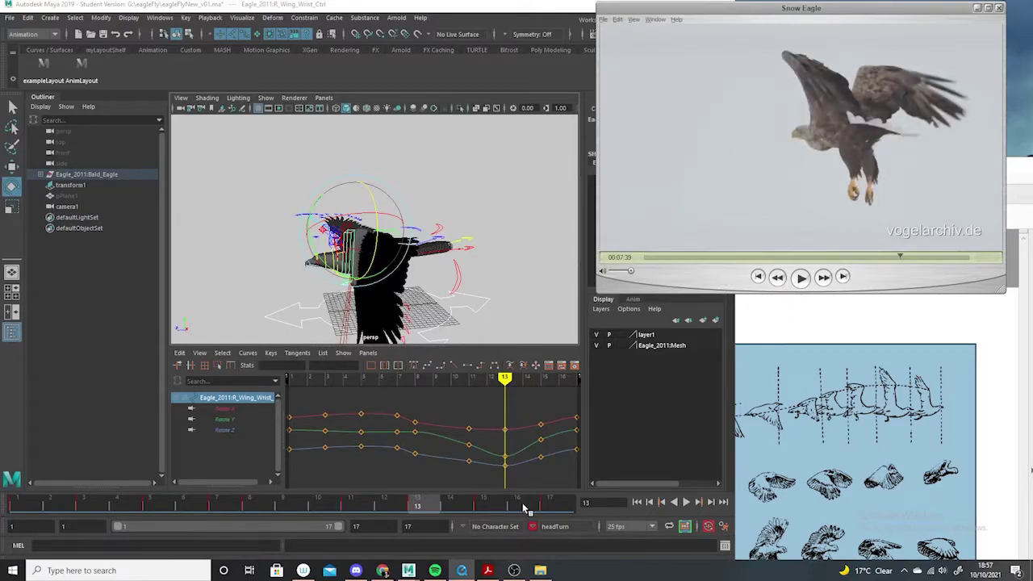
click(487, 506)
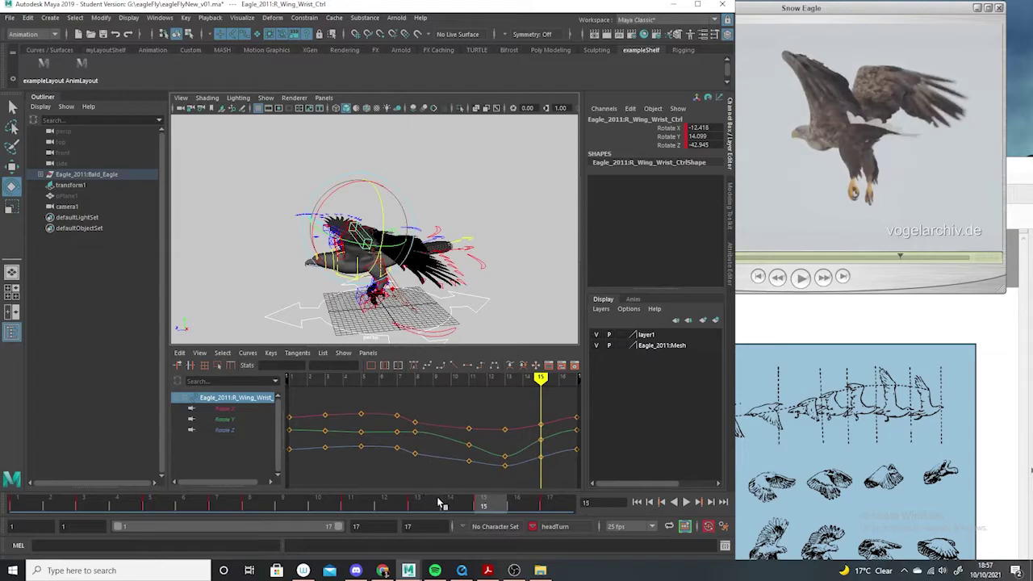
key(alt+v)
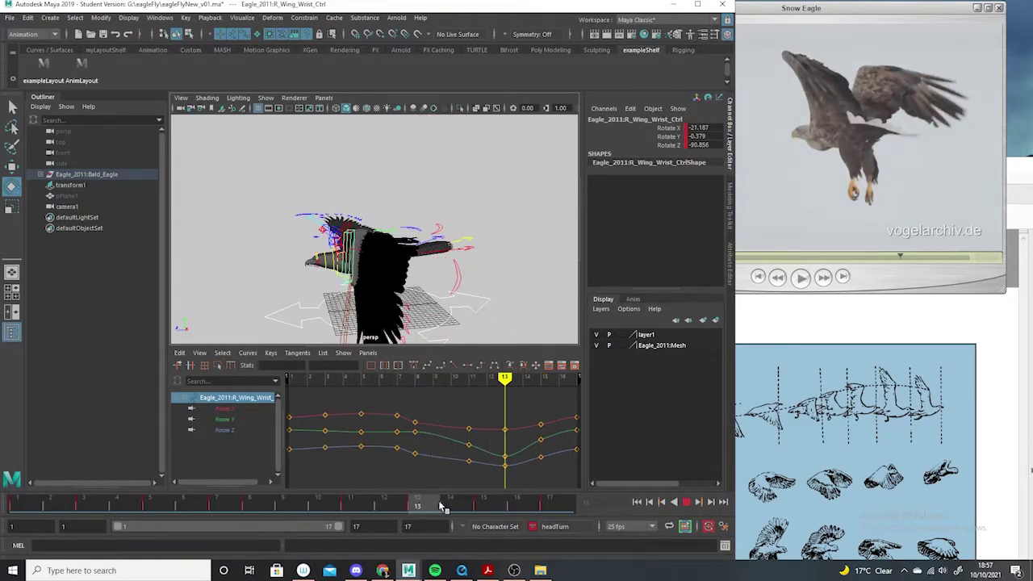
key(alt+v)
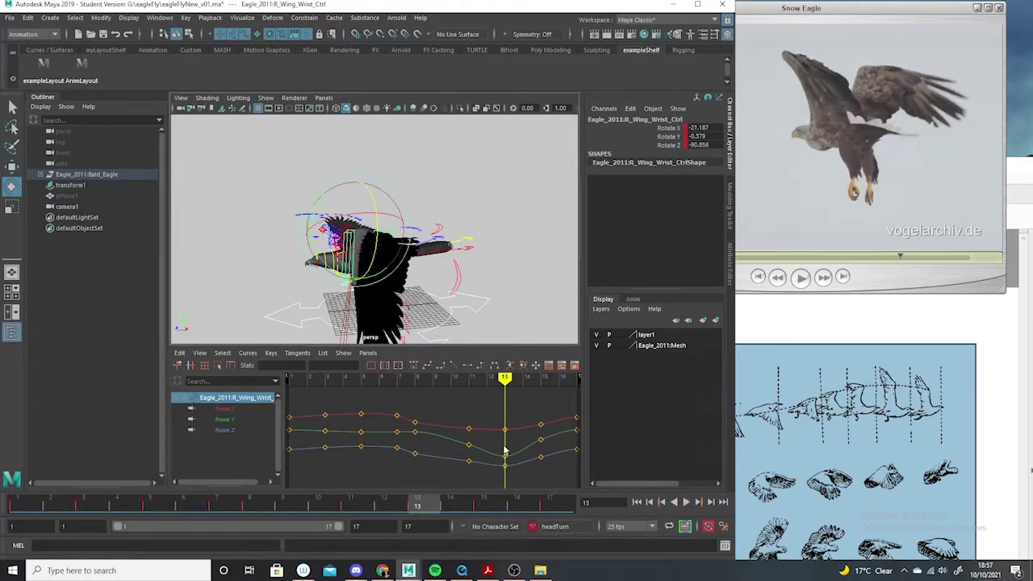
Delete the right wrist's Rotate Y keys at frames 3, 5 and 7 and play back the simplified curve
click(234, 419)
drag(402, 399, 294, 437)
key(Delete)
drag(502, 423, 480, 467)
click(490, 439)
key(alt+v)
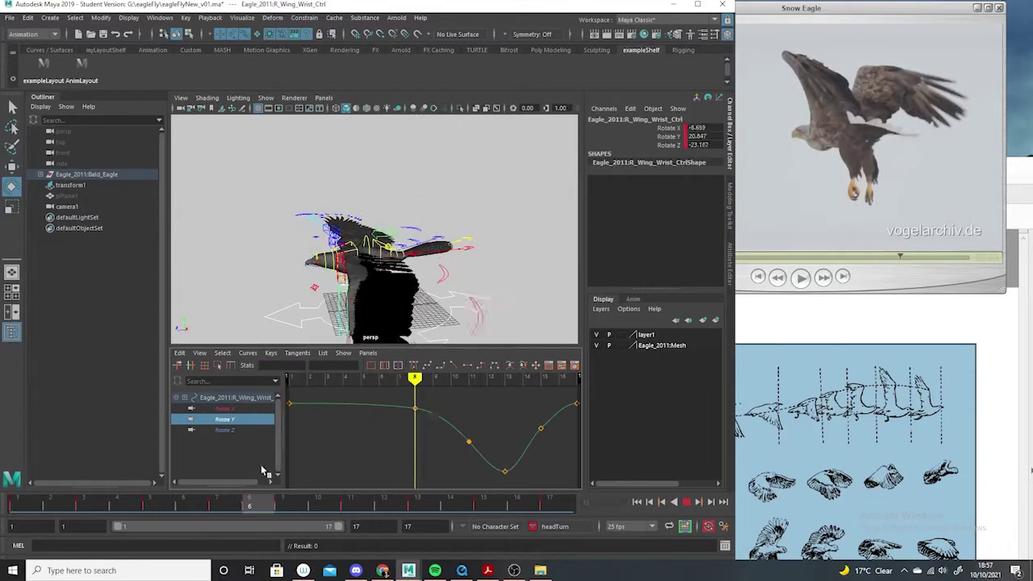
key(alt+v)
Isolate the right wrist's Rotate Z curve, maximize the Maya window and activate the Select tool
click(223, 430)
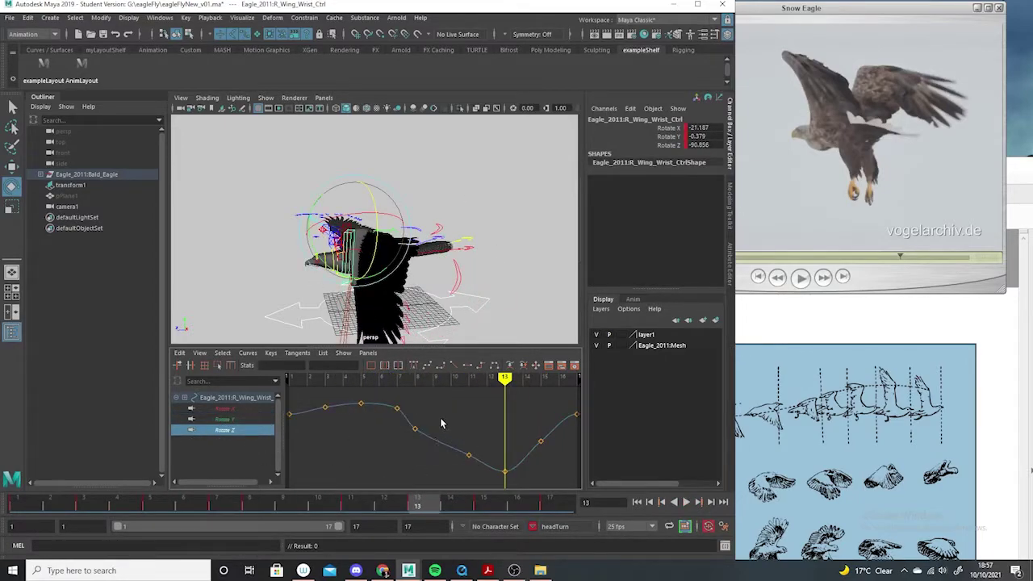
key(f)
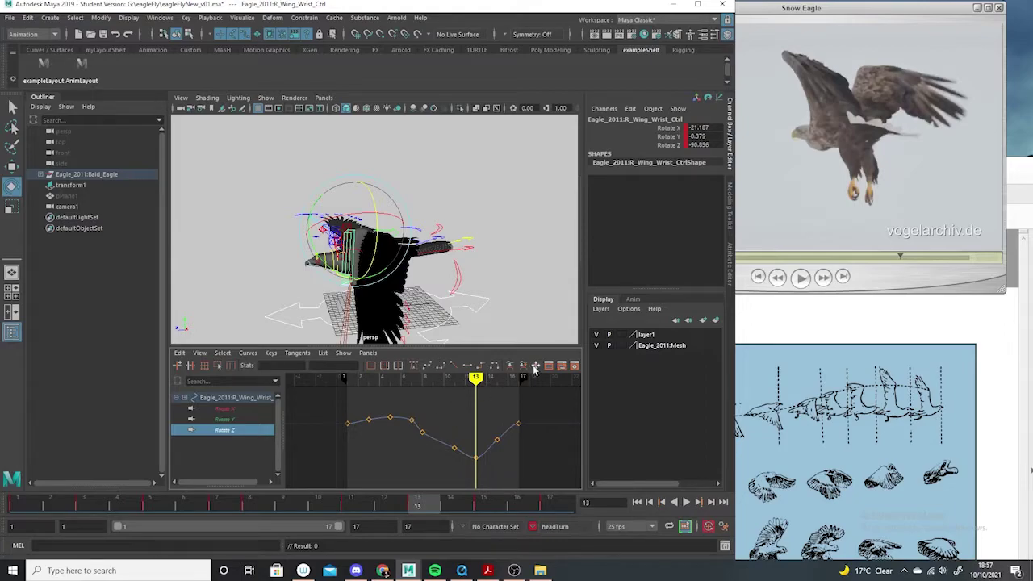
click(697, 4)
alt+drag(517, 242, 4, 158)
click(12, 107)
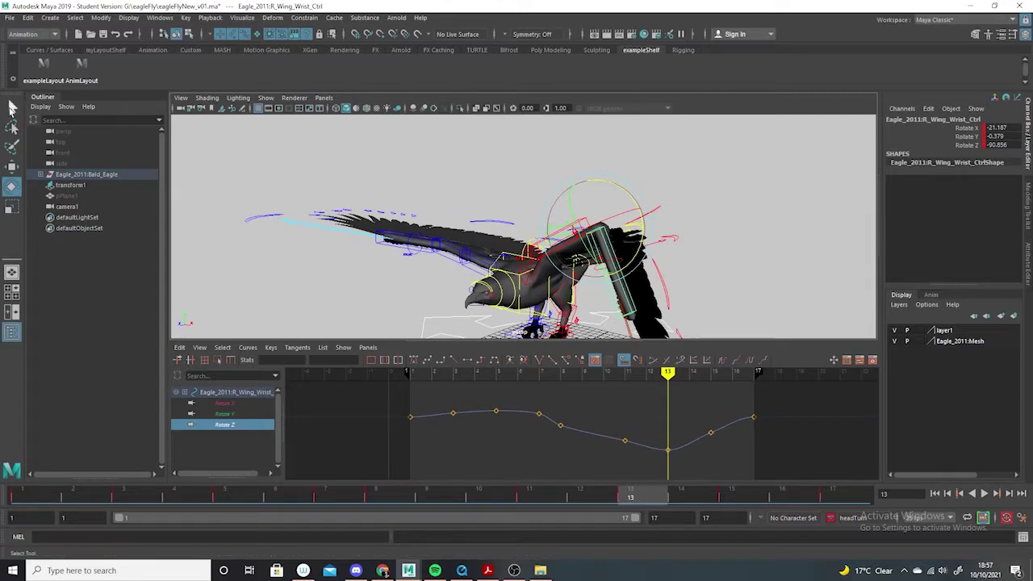
click(532, 282)
shift+click(576, 259)
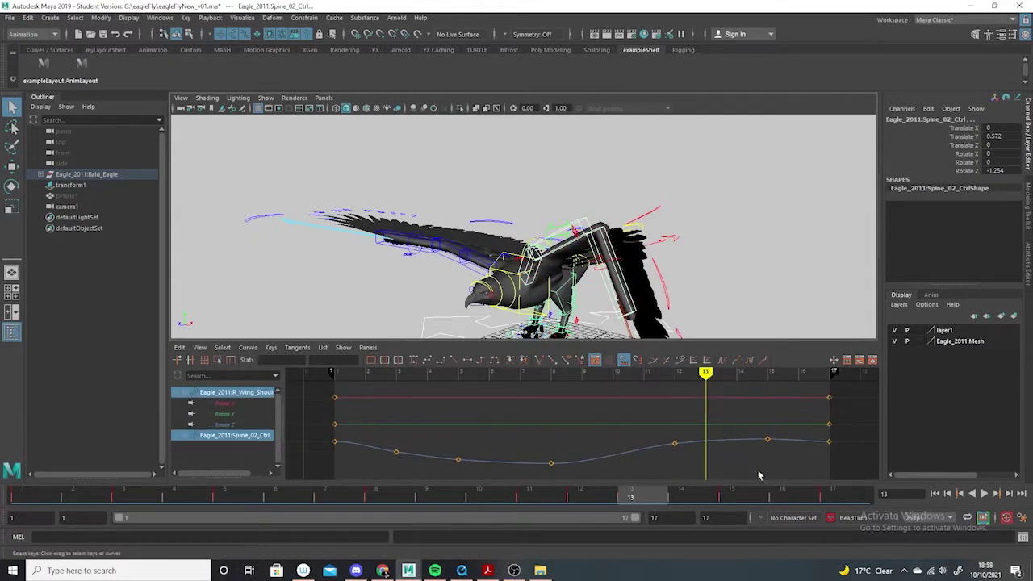
alt+right_drag(757, 470, 692, 456)
click(682, 295)
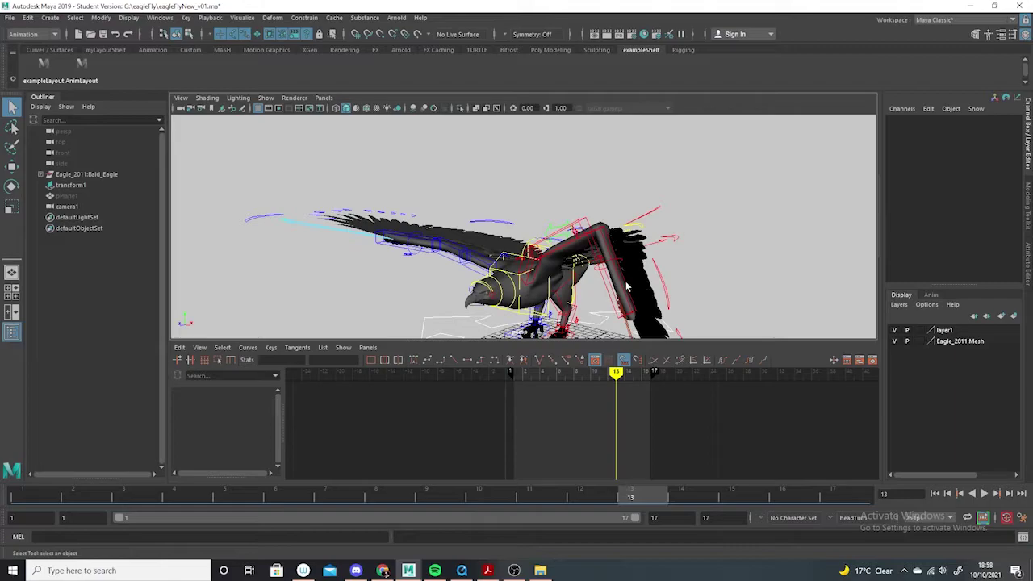
Select the right wing's wrist, elbow and shoulder controls and set their curves to cycle infinitely before and after the keyed range
click(628, 286)
shift+click(559, 247)
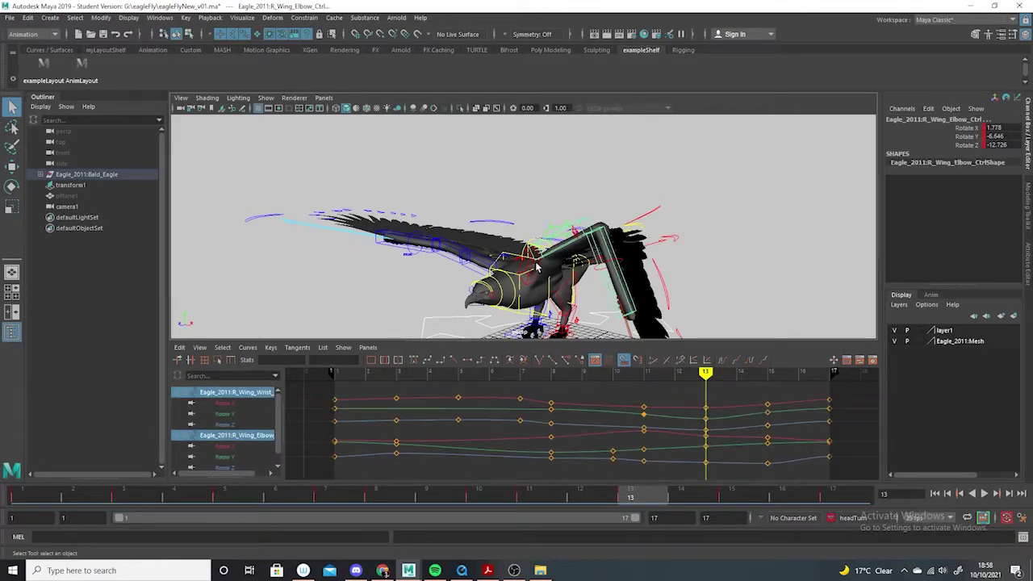
shift+click(537, 268)
key(f)
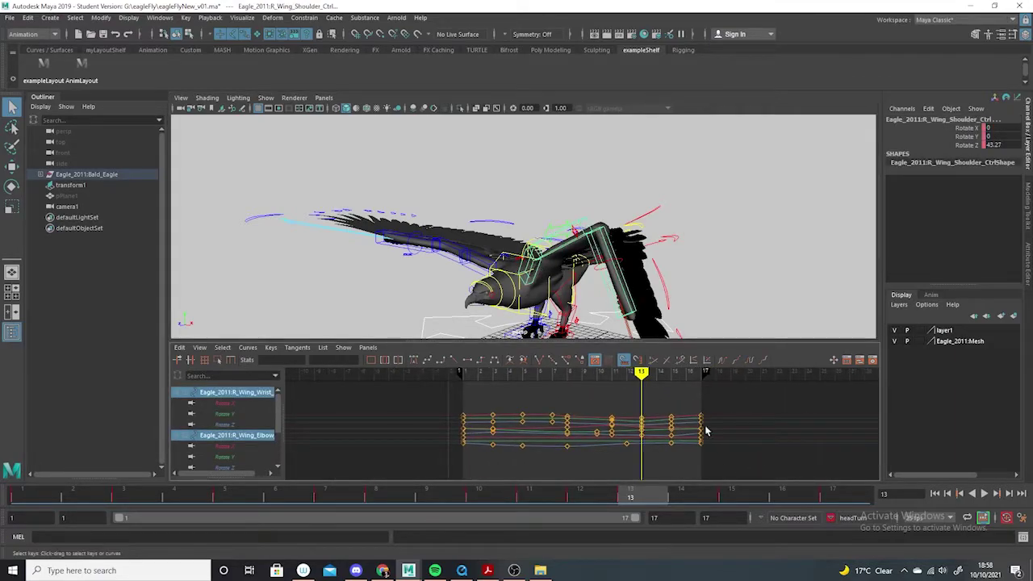
click(750, 360)
click(723, 360)
scroll(678, 457, down, 5)
alt+shift+right_drag(679, 456, 671, 377)
scroll(681, 449, up, 5)
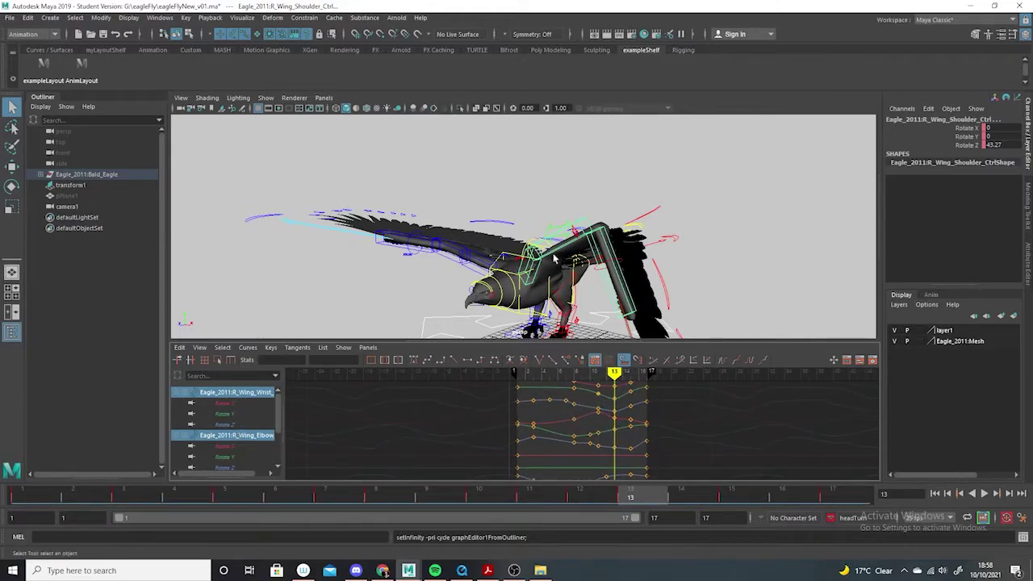
Isolate the right elbow's Rotate Z curve and convert all of its keys to spline tangents
key(f)
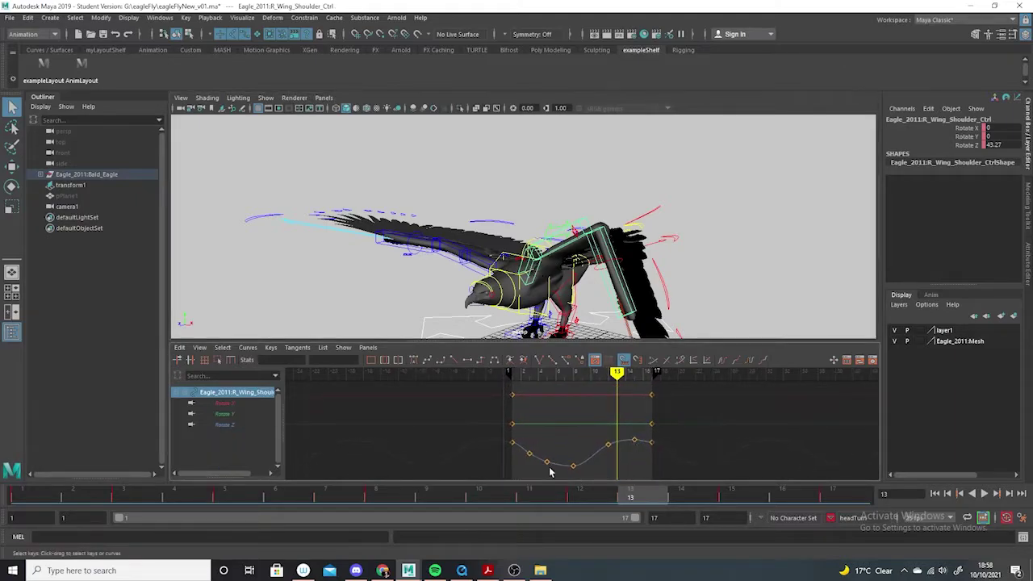
click(572, 257)
key(f)
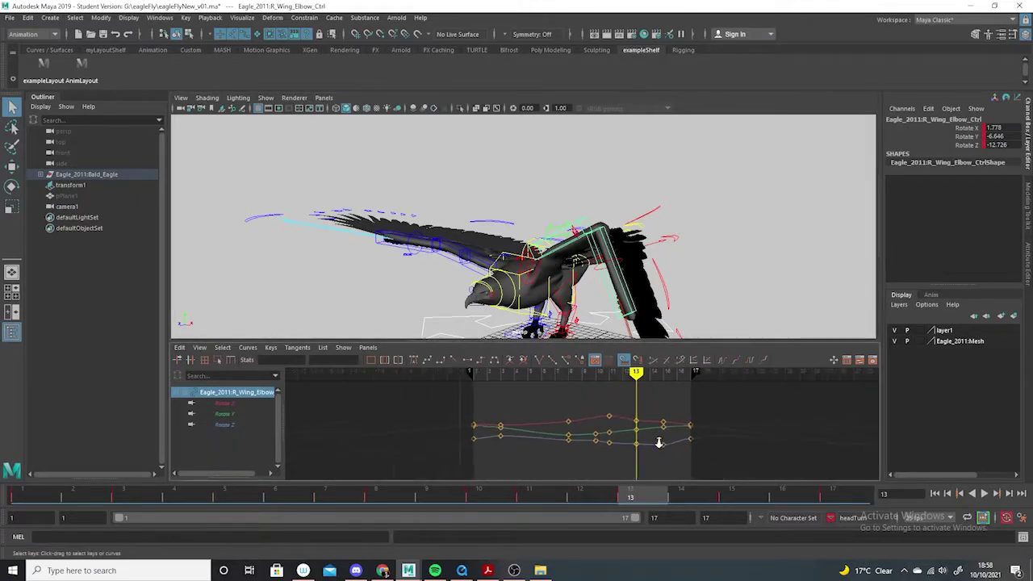
click(226, 426)
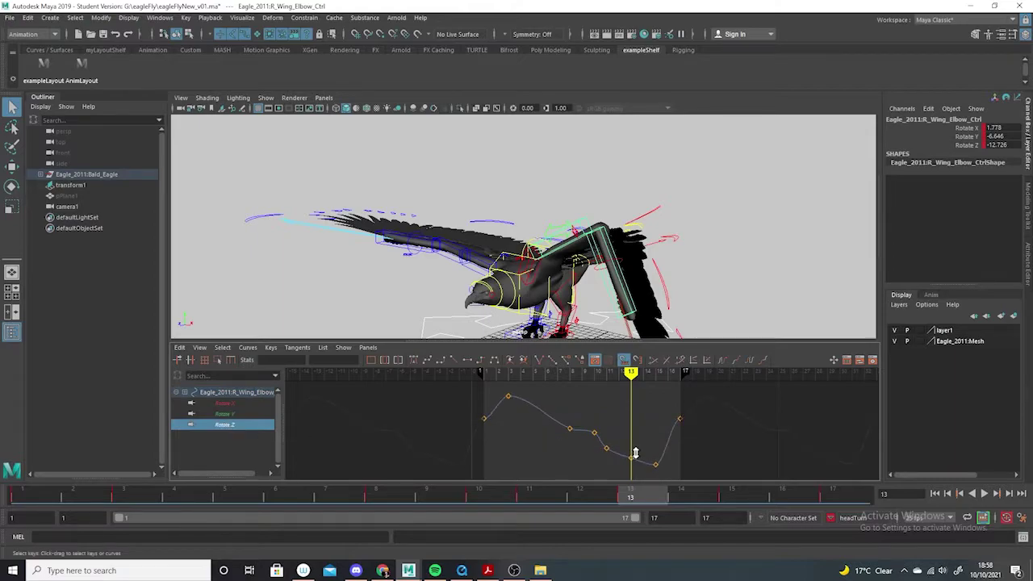
drag(512, 459, 521, 442)
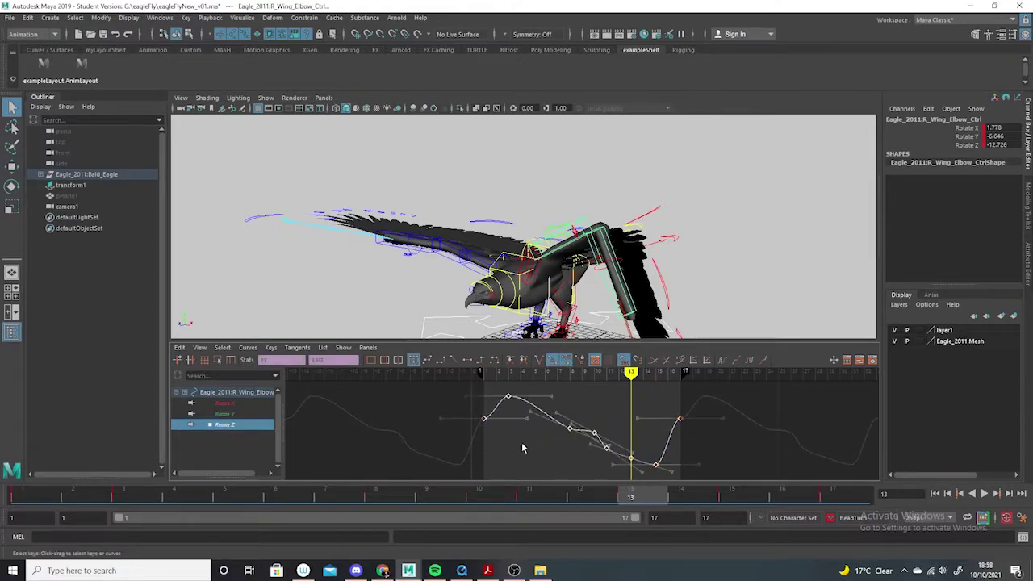
click(524, 439)
key(f)
drag(678, 397, 443, 468)
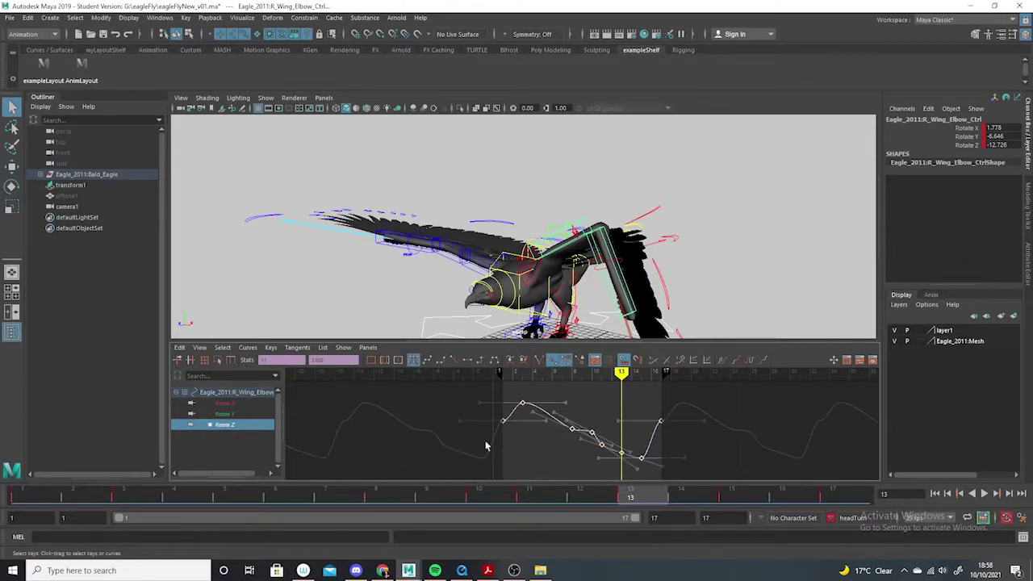
click(427, 360)
click(578, 478)
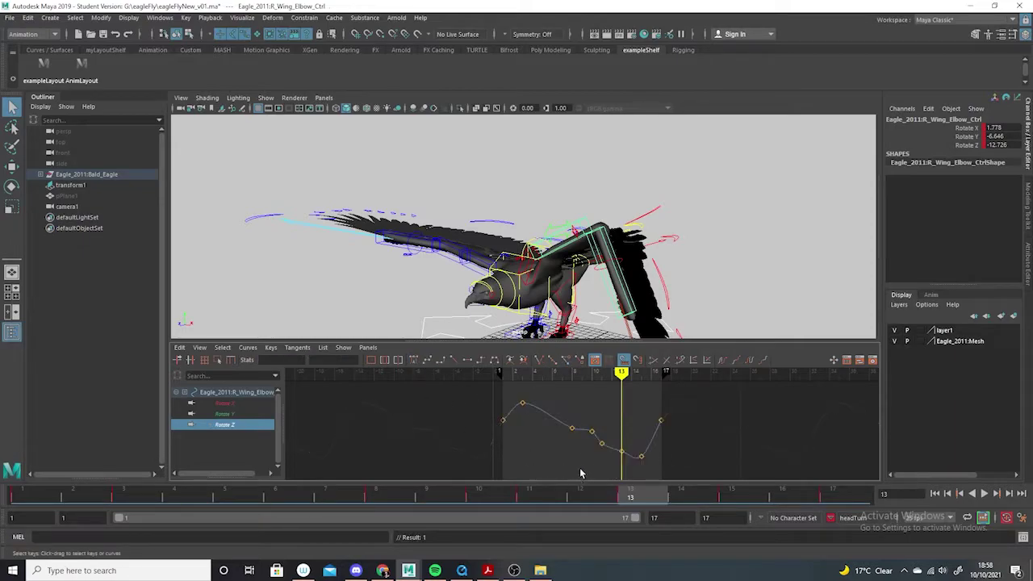
Check the wing from the front at frame 10 and delete the right elbow's Rotate Z key on that frame
click(591, 431)
mouse_move(635, 490)
mouse_down()
mouse_move(357, 461)
mouse_move(476, 471)
mouse_up()
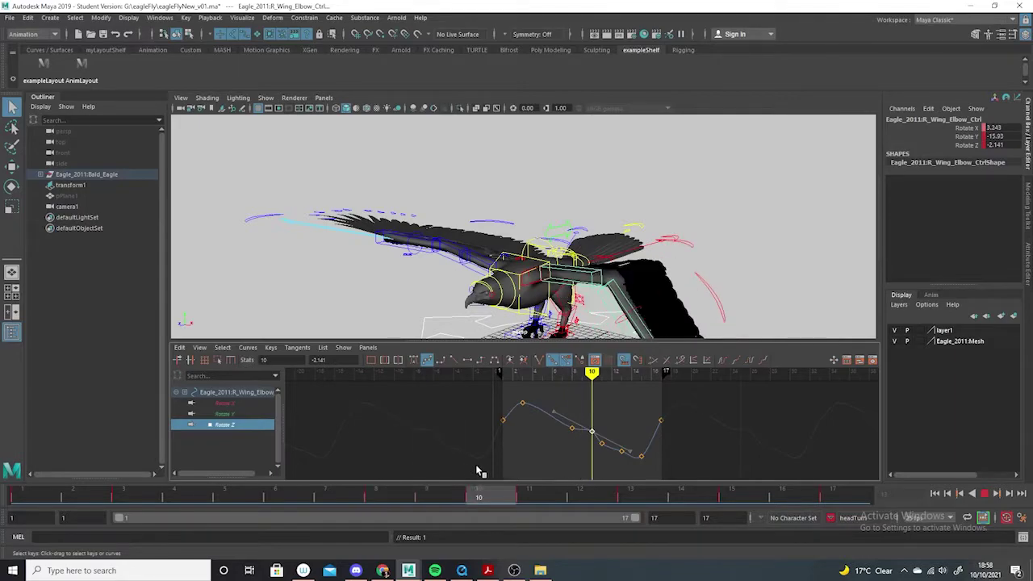
mouse_move(691, 279)
alt+mouse_down()
mouse_move(670, 287)
mouse_move(690, 297)
alt+mouse_up()
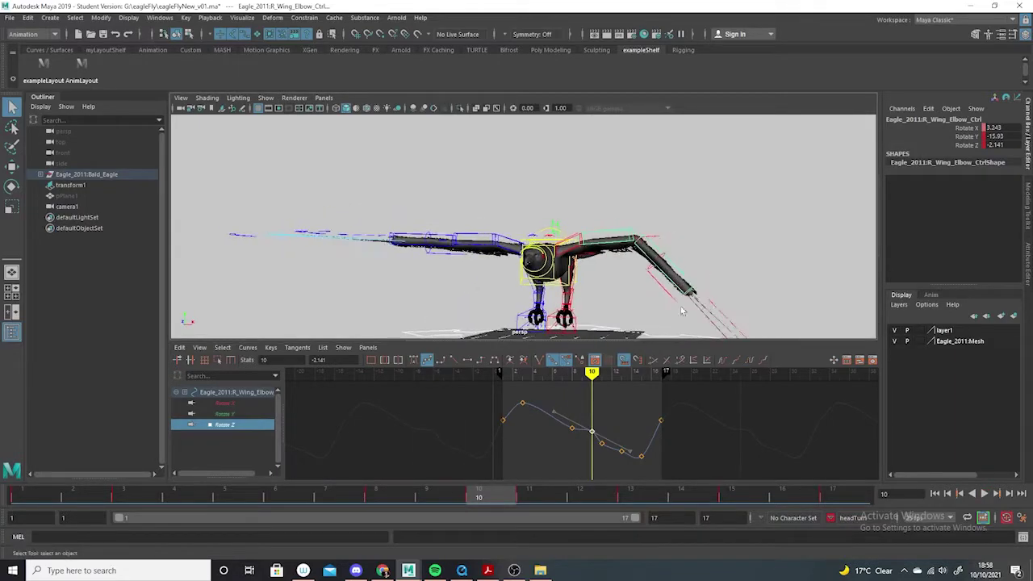
drag(615, 412, 594, 432)
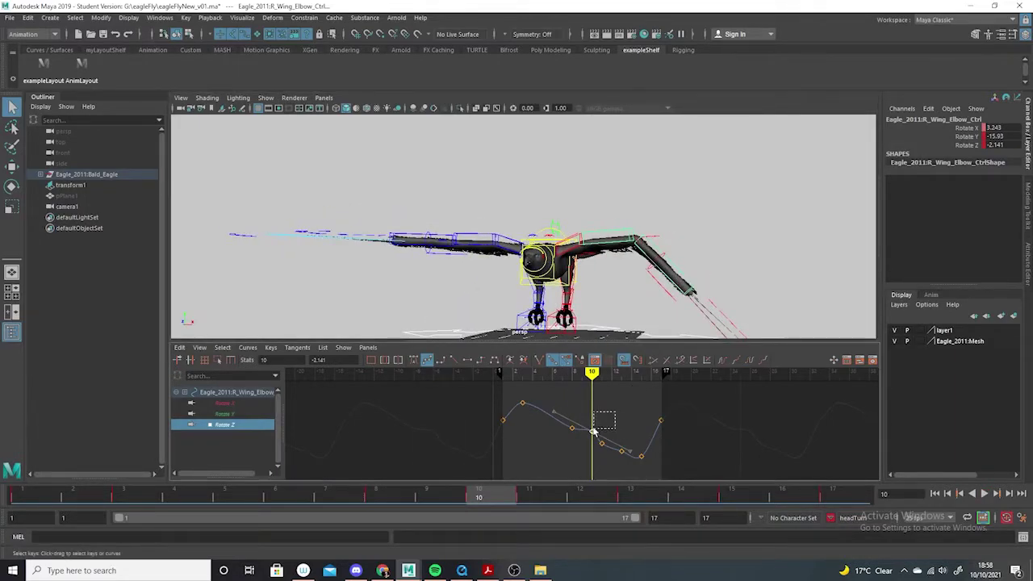
key(Delete)
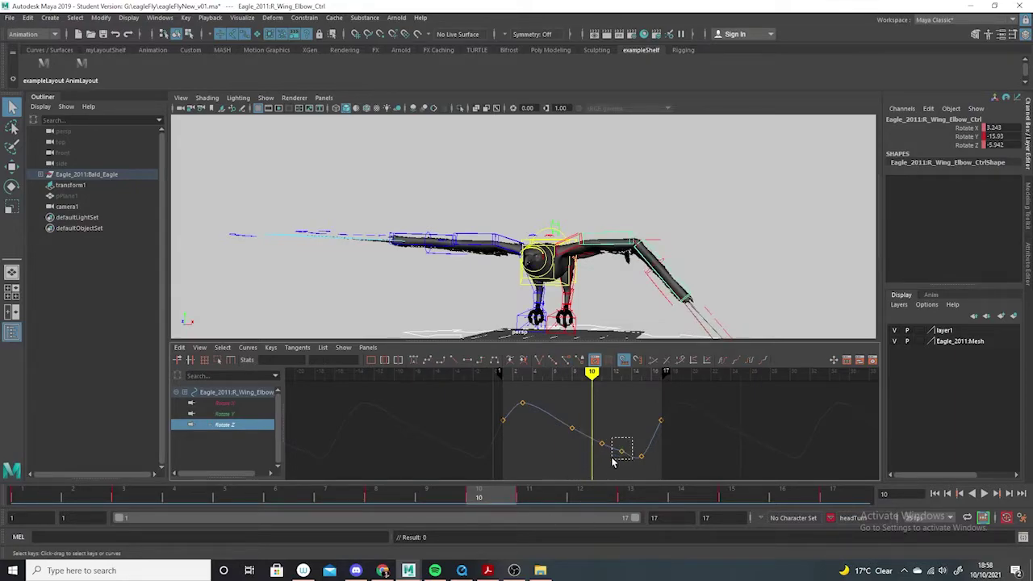
Raise the right elbow's Rotate Z key at frame 15 to about -12.73 and play back the cycle
drag(611, 462, 647, 470)
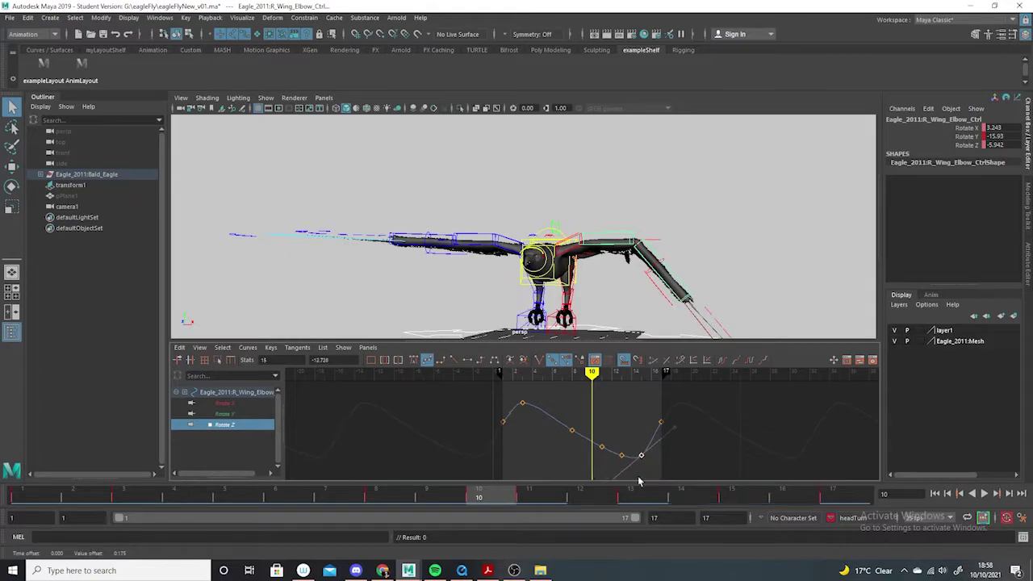
key(alt+v)
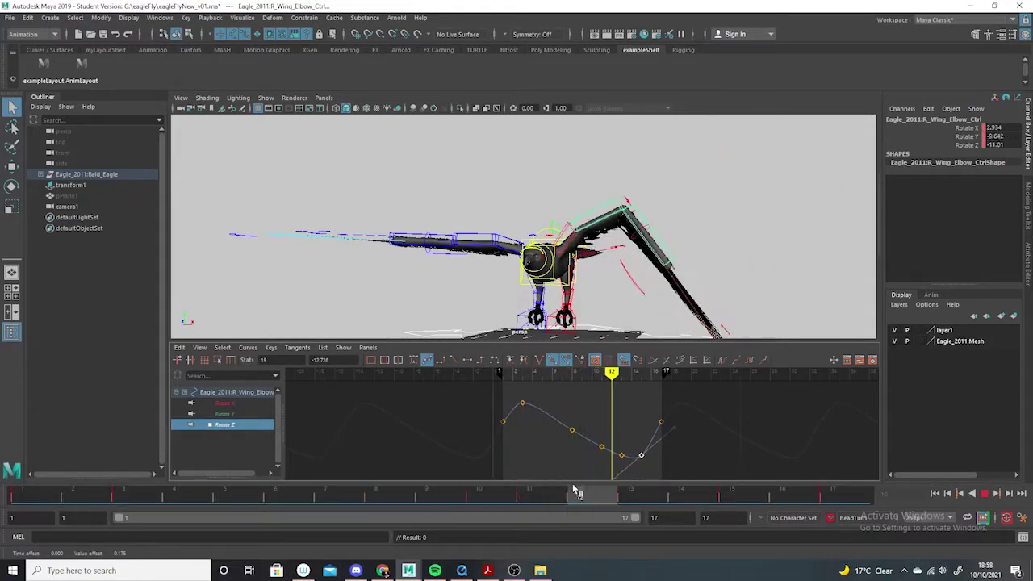
key(alt+v)
Isolate the right wrist's Rotate Z curve and raise its frame 8 key slightly to smooth the downward slope
click(654, 238)
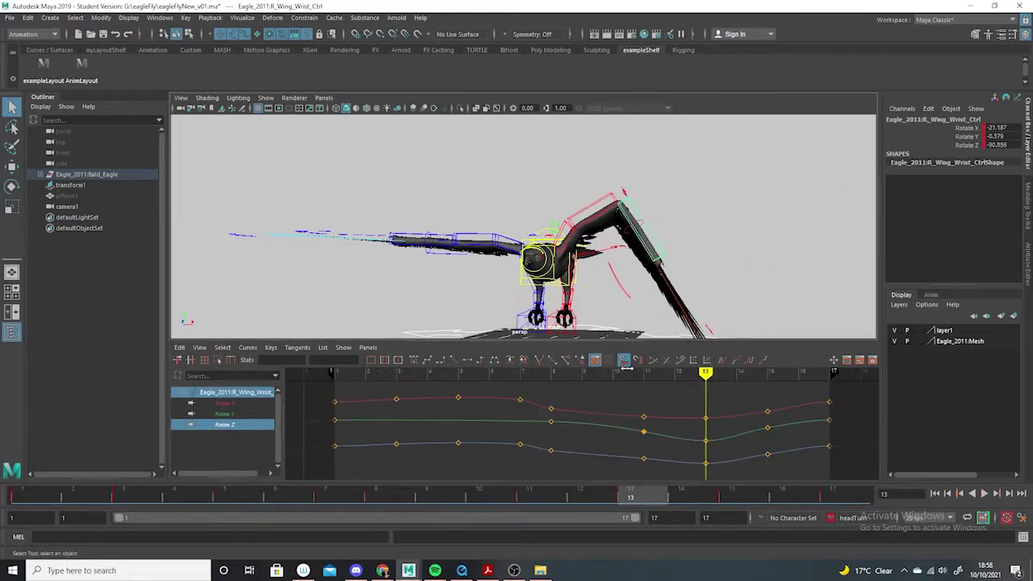
click(232, 426)
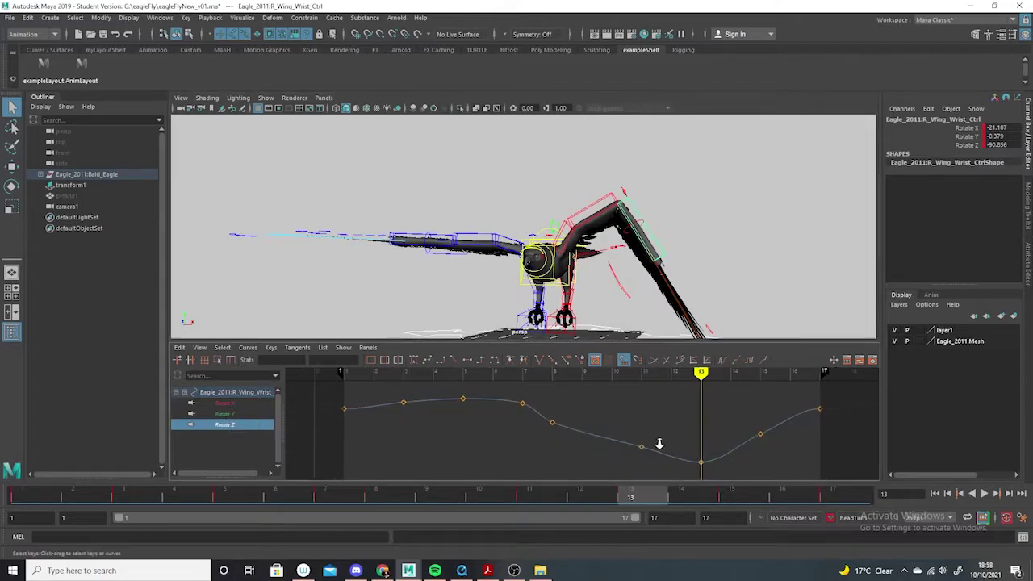
scroll(637, 436, down, 3)
scroll(602, 452, down, 4)
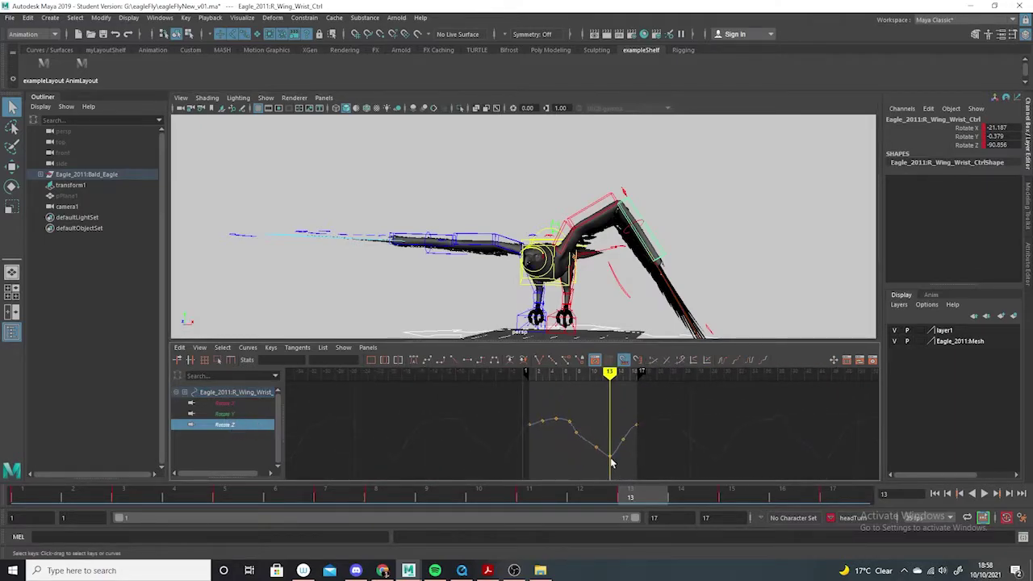
scroll(609, 456, up, 6)
drag(593, 412, 563, 446)
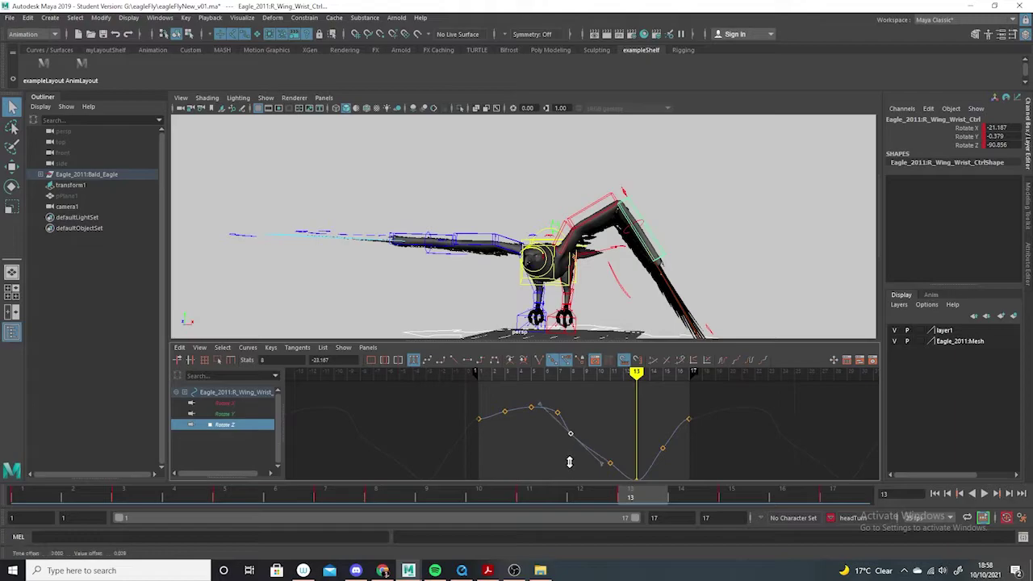
click(585, 458)
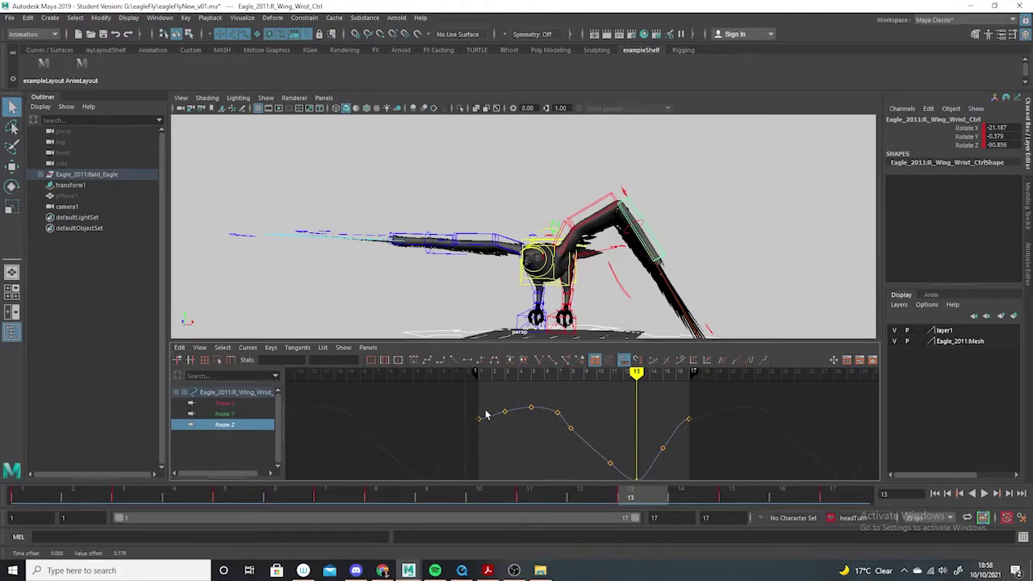
Steepen the wrist's Rotate Z tangents at frames 1 and 17 for a seamless loop, and raise the frame 8 key further
drag(457, 436, 453, 432)
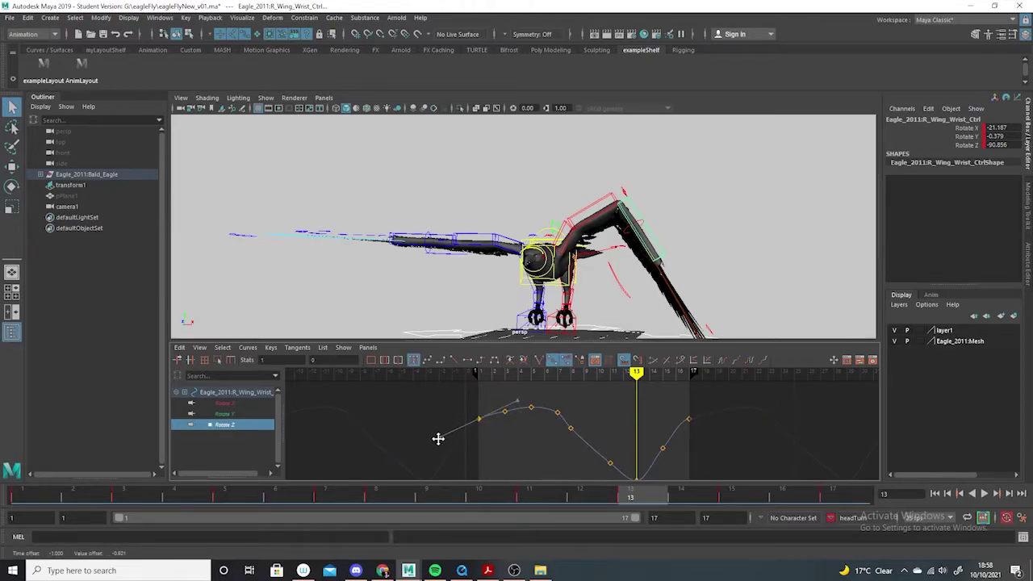
drag(716, 411, 676, 439)
drag(570, 456, 569, 458)
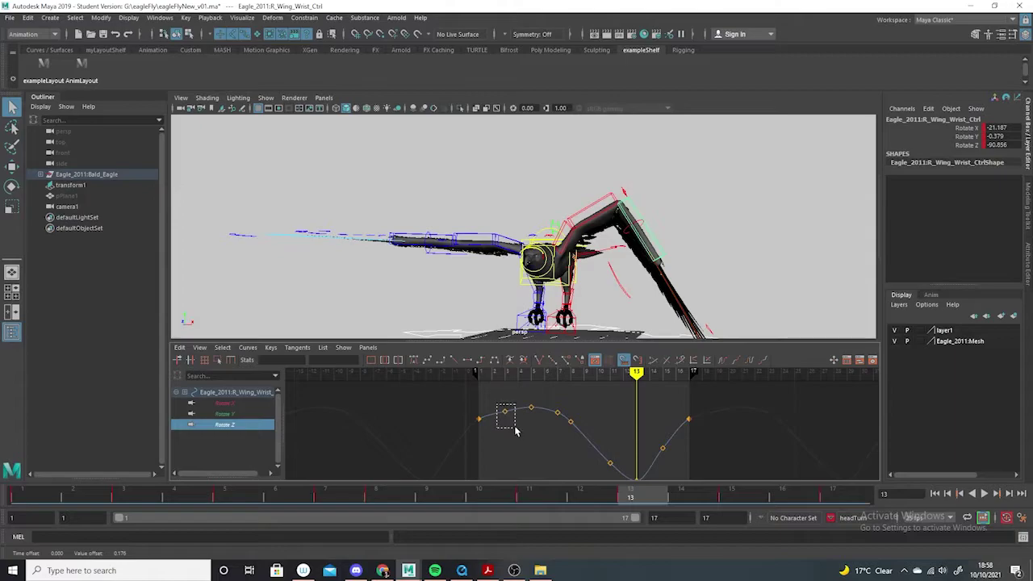
Recheck the frame 1 tangent, delete the wrist's Rotate Z key at frame 3 and play back the cycle
drag(515, 430, 474, 426)
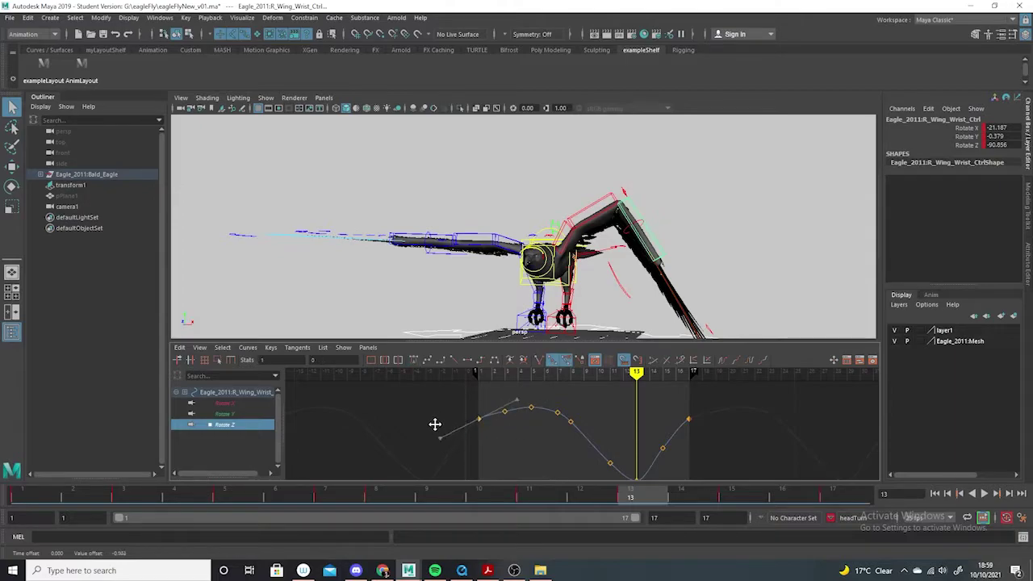
click(443, 449)
click(497, 438)
scroll(618, 462, down, 2)
key(alt+v)
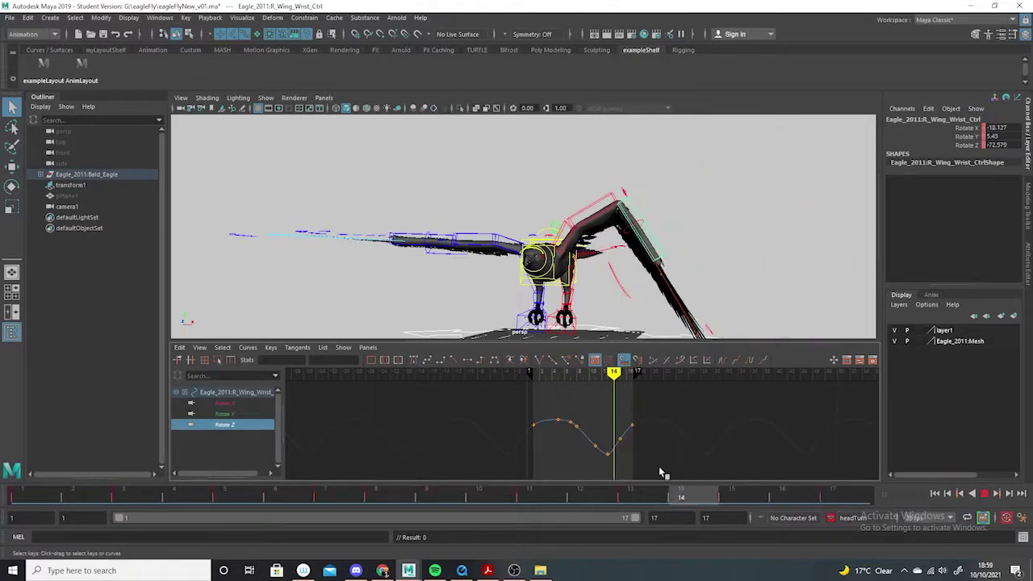
key(alt+v)
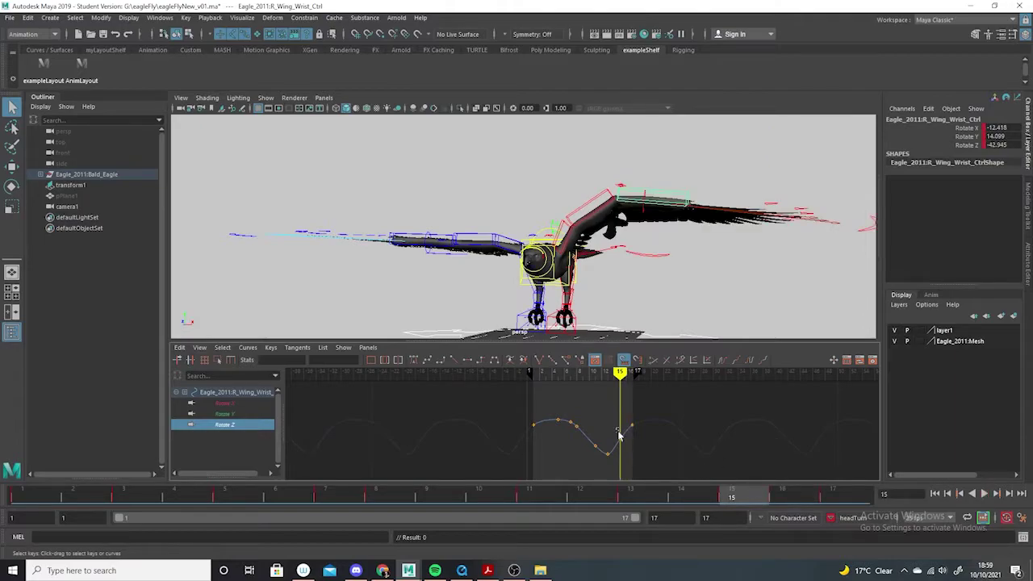
Lower the right wrist's Rotate Z key at frame 15 to about -61.37 and scrub through the upstroke to frame 17
click(617, 434)
shift+middle_drag(617, 434, 616, 411)
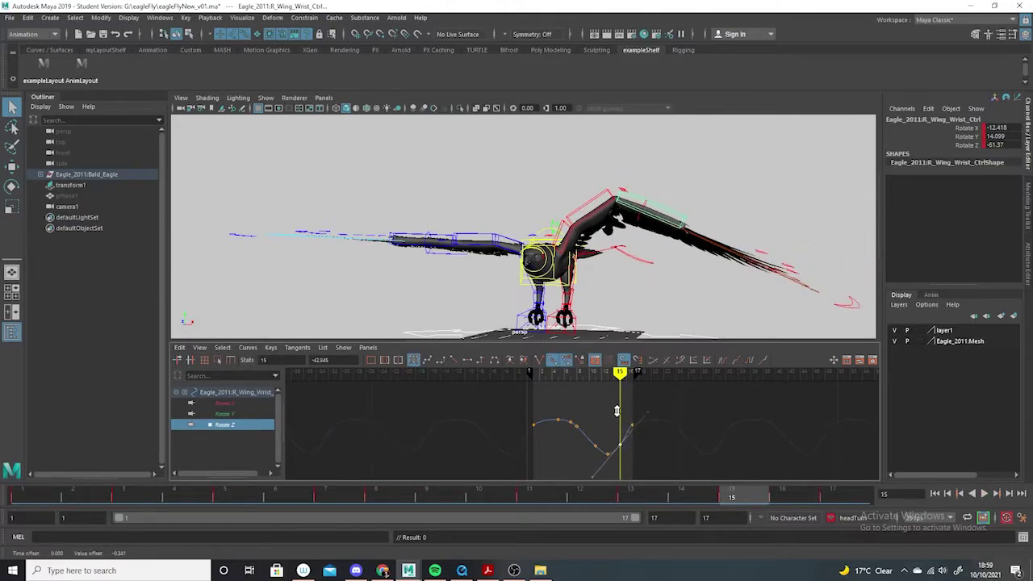
drag(526, 503, 833, 499)
Play the flight cycle from raised and front views, and scrub the downstroke to review the right wing's motion
alt+drag(700, 334, 665, 299)
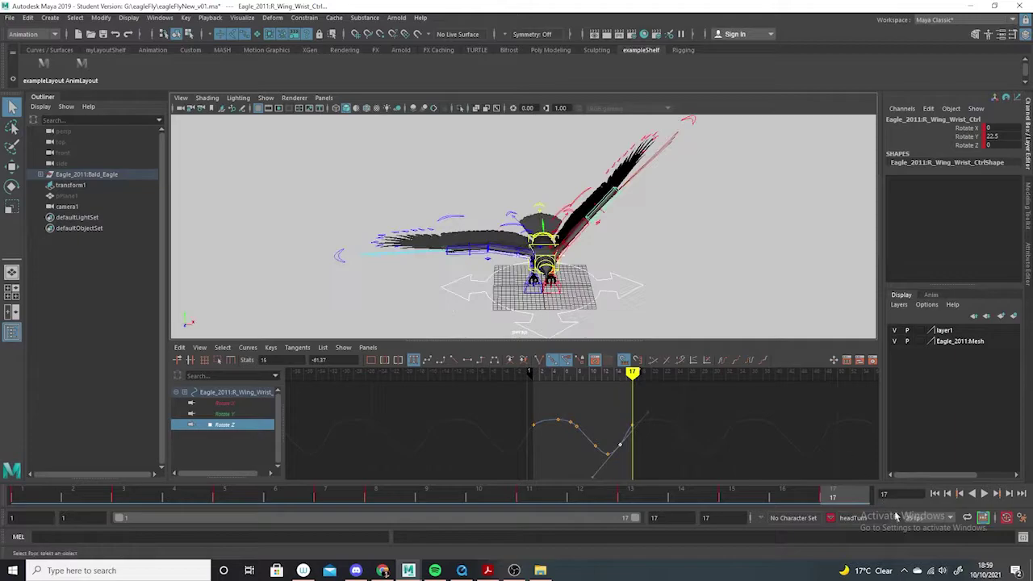
click(984, 493)
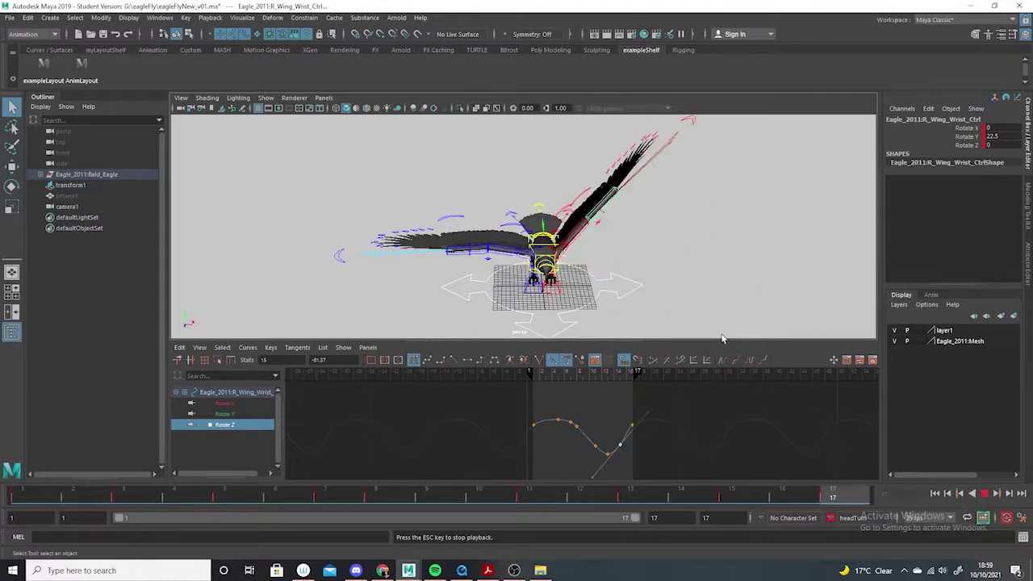
alt+drag(719, 316, 631, 329)
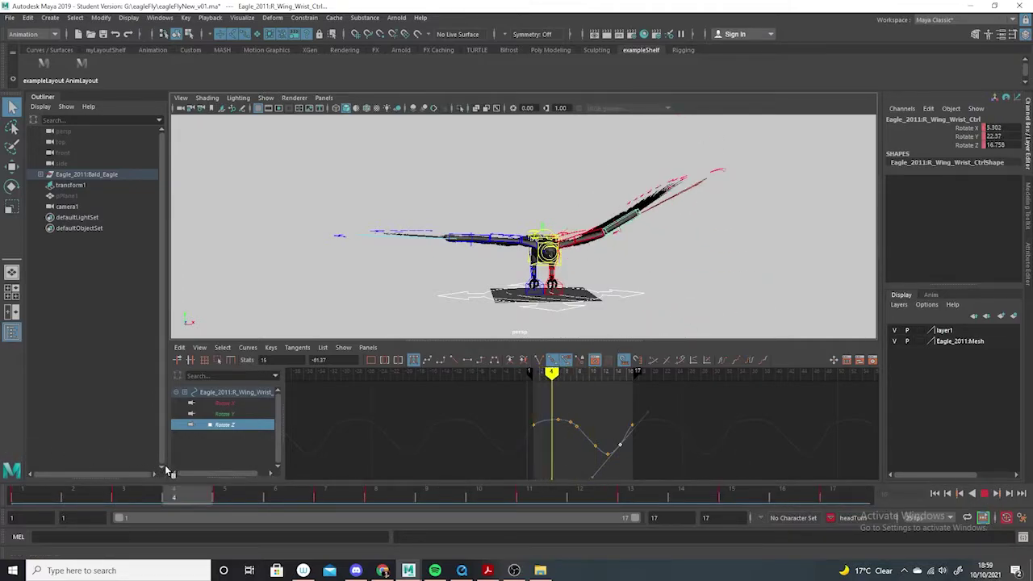
drag(377, 499, 402, 455)
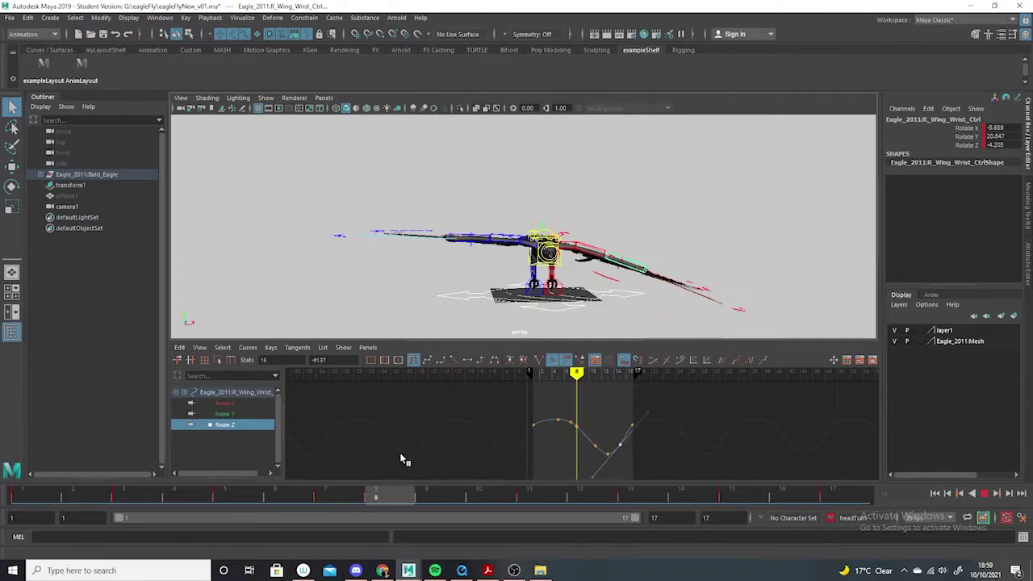